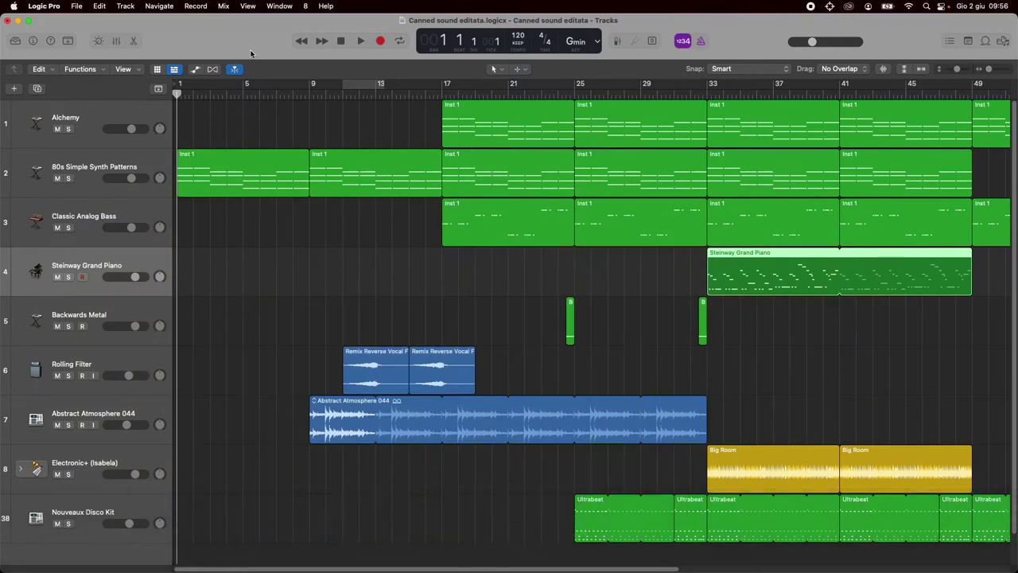
Step: Show the docked Smart Controls and the Library in the main window, and hide both again
{"action": "key", "text": "b"}
{"action": "key", "text": "y"}
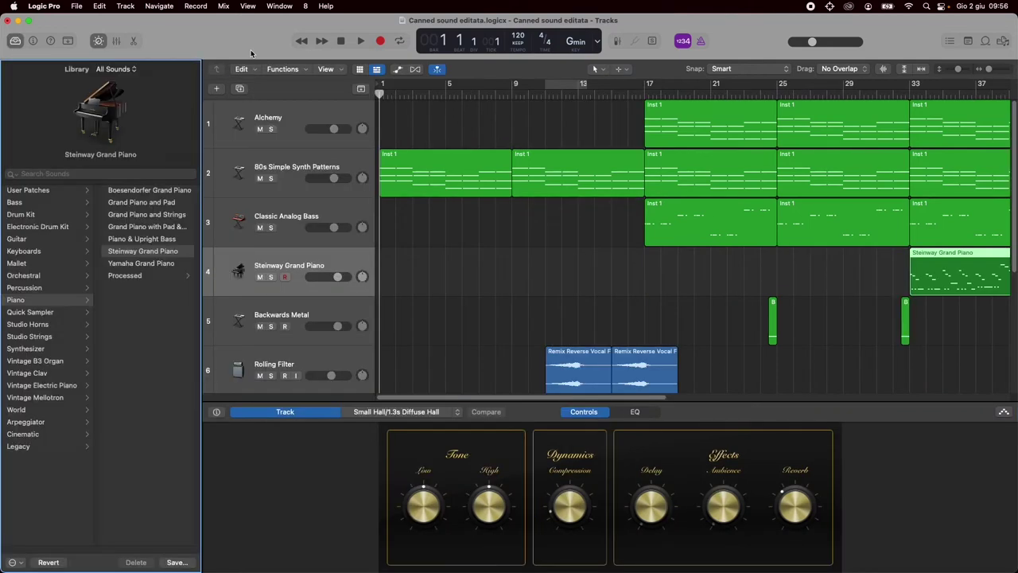
{"action": "key", "text": "y"}
{"action": "key", "text": "b"}
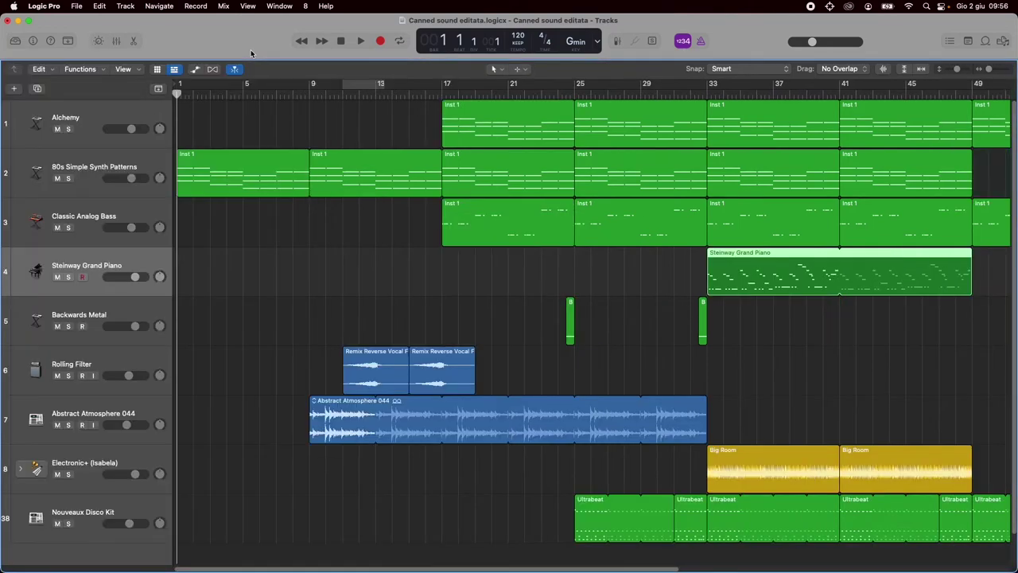
Step: Open Smart Controls and two Piano Rolls as separate windows for the Steinway Grand Piano region, and close all three
{"action": "key", "text": "super+3"}
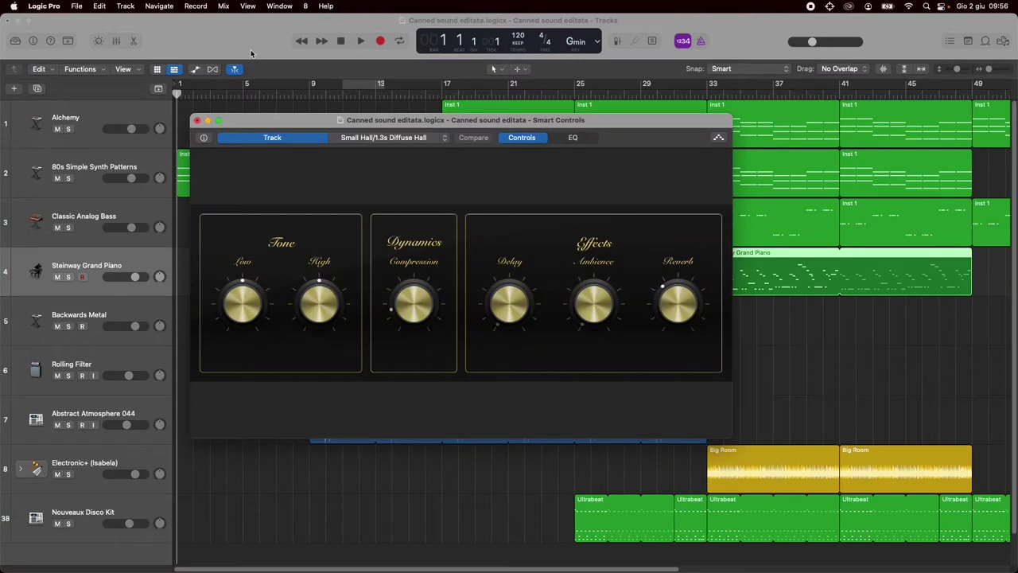
{"action": "key", "text": "super+4"}
{"action": "key", "text": "super+4"}
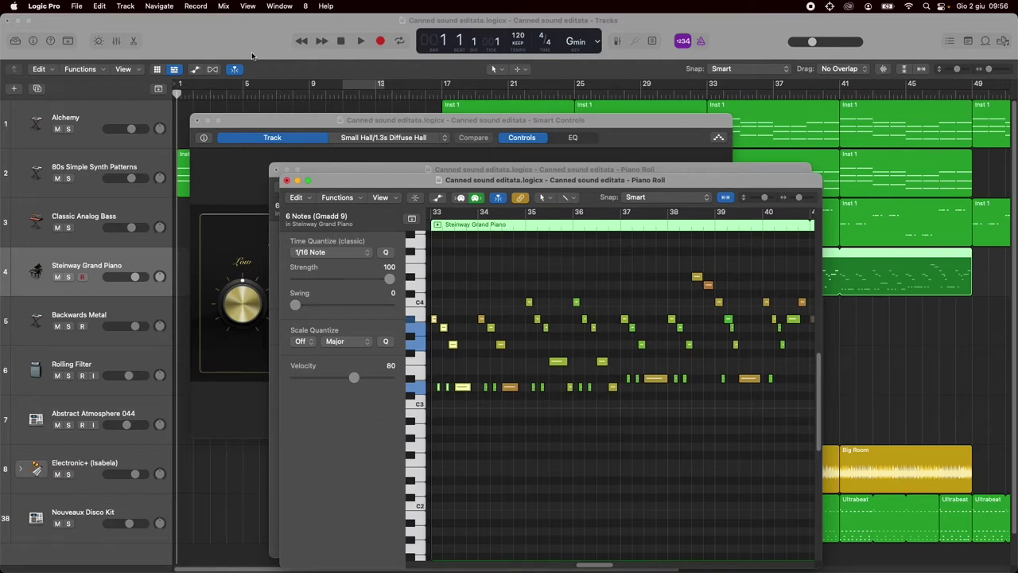
{"action": "key", "text": "super+w"}
{"action": "key", "text": "super+w"}
{"action": "key", "text": "super+w"}
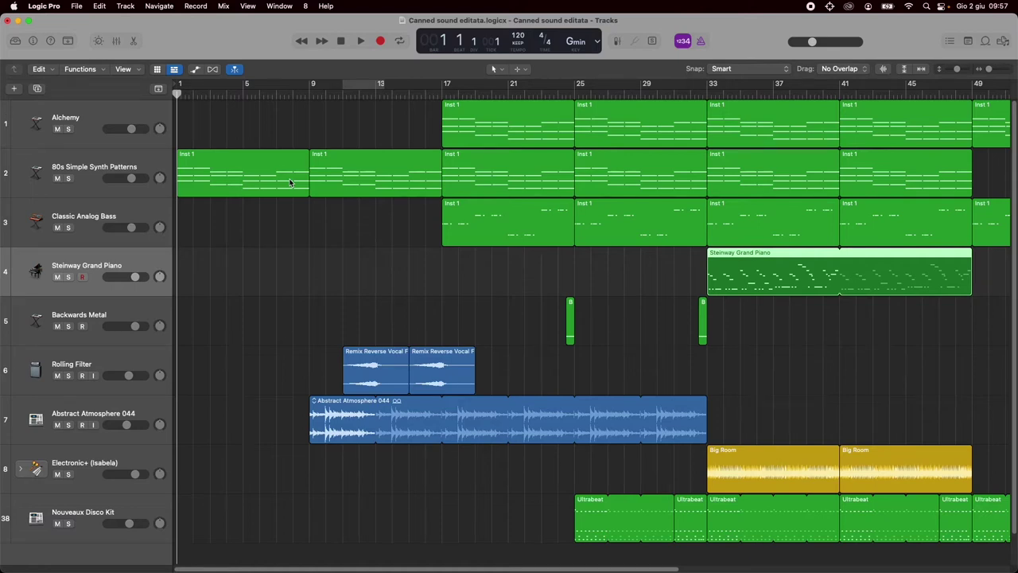
Step: Show the Steinway Grand Piano's Smart Controls docked below the tracks and switch them to the EQ view
{"action": "key", "text": "b"}
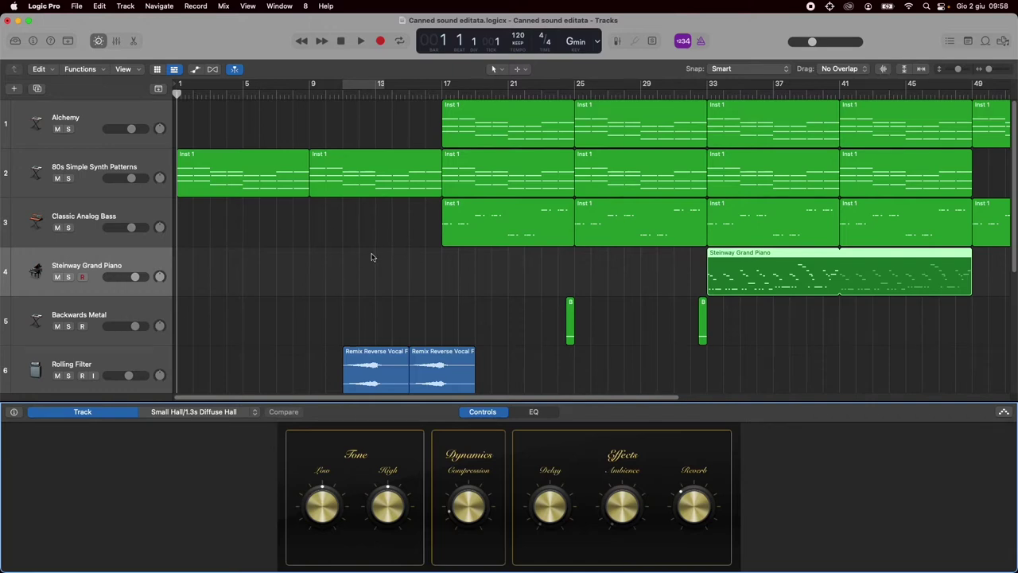
{"action": "left_click", "coordinate": [386, 230]}
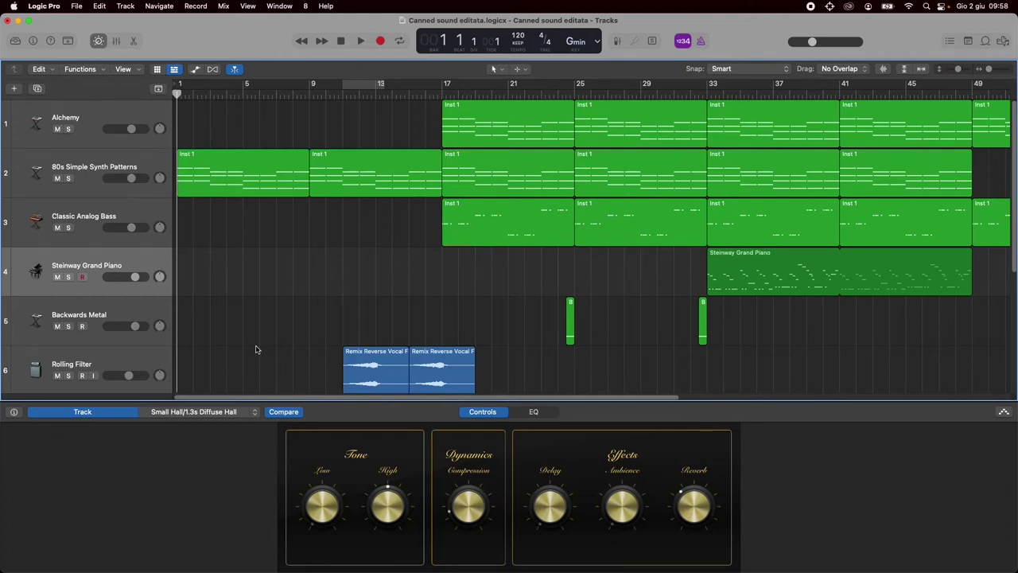
{"action": "left_click", "coordinate": [536, 414]}
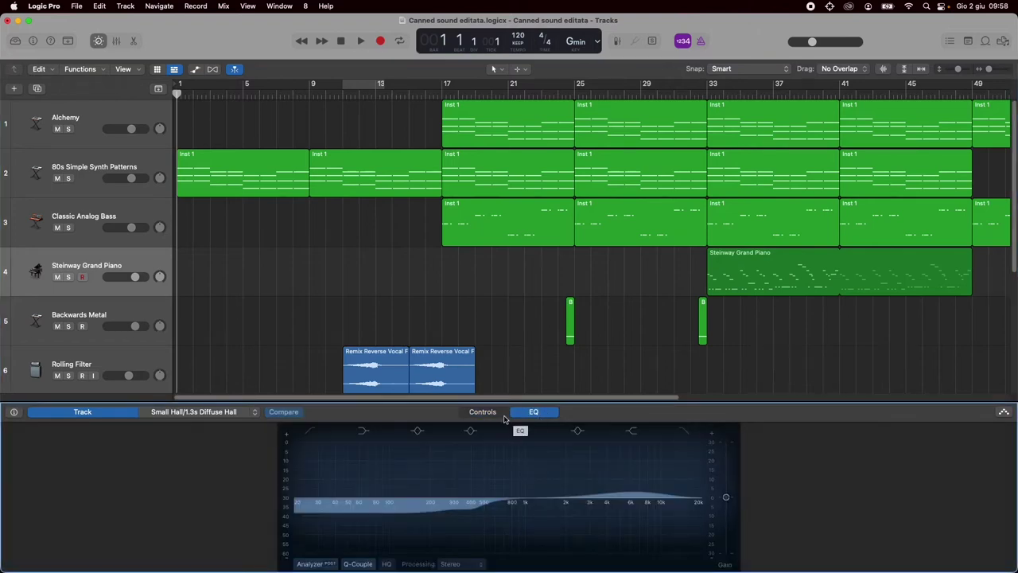
Step: Select the 80s Simple Synth Patterns region starting at bar 9 and return the Smart Controls to the Controls view
{"action": "left_click", "coordinate": [494, 69]}
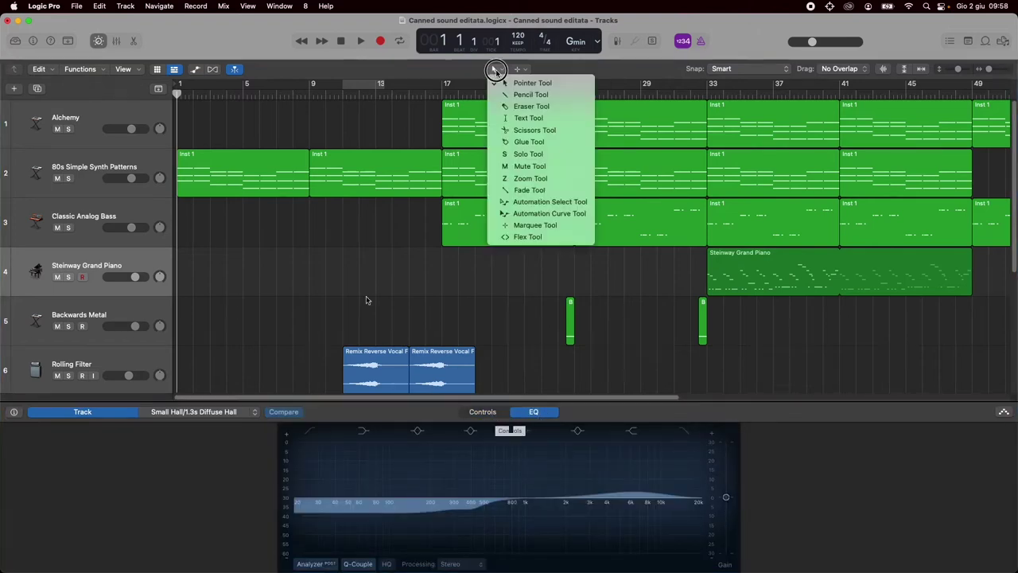
{"action": "left_click", "coordinate": [366, 225]}
{"action": "left_click", "coordinate": [353, 179]}
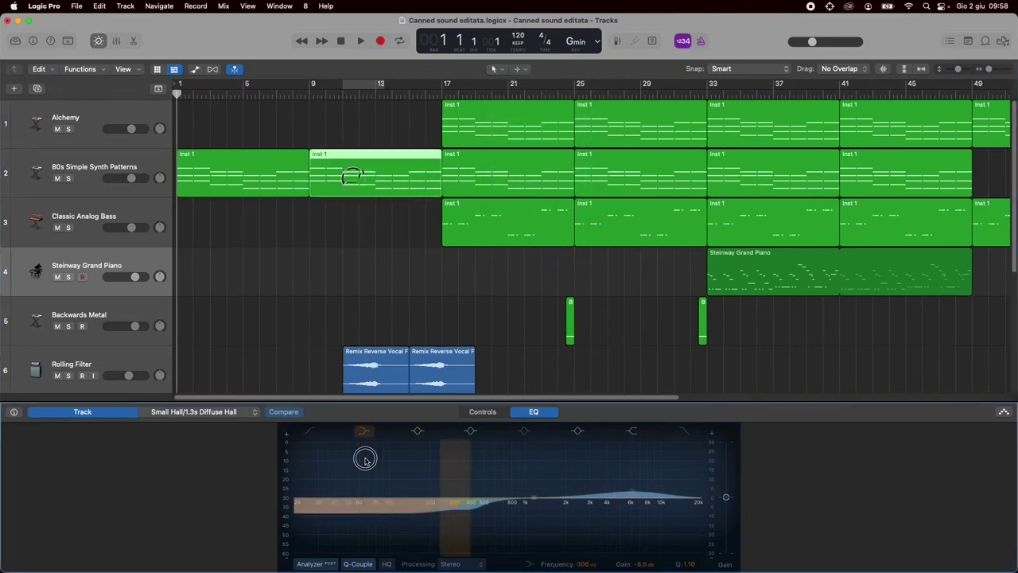
{"action": "left_click", "coordinate": [483, 412]}
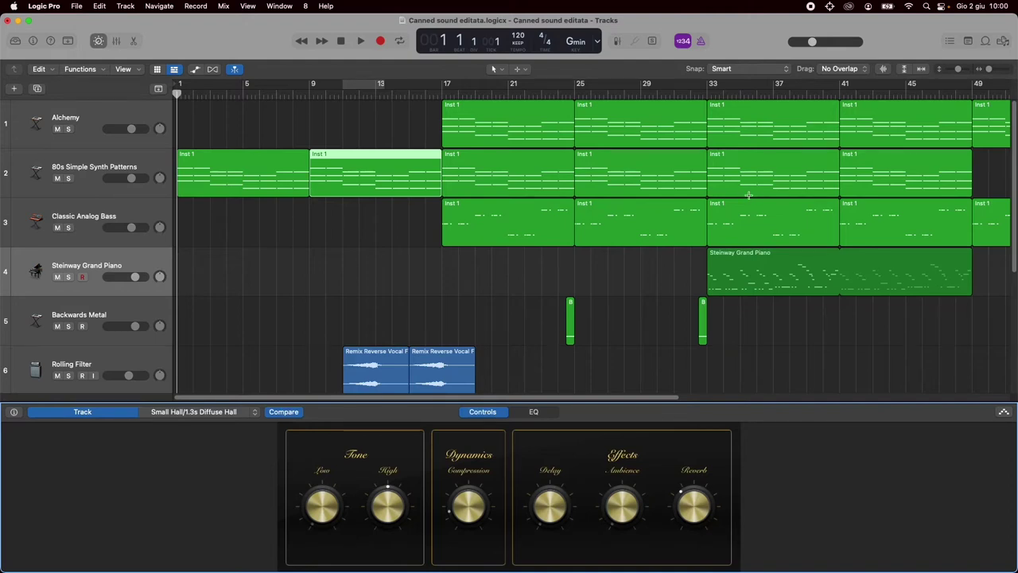
Step: Open the Mixer, Smart Controls and Piano Roll as separate floating windows and rearrange them by moving each one
{"action": "key", "text": "super+2"}
{"action": "key", "text": "super+3"}
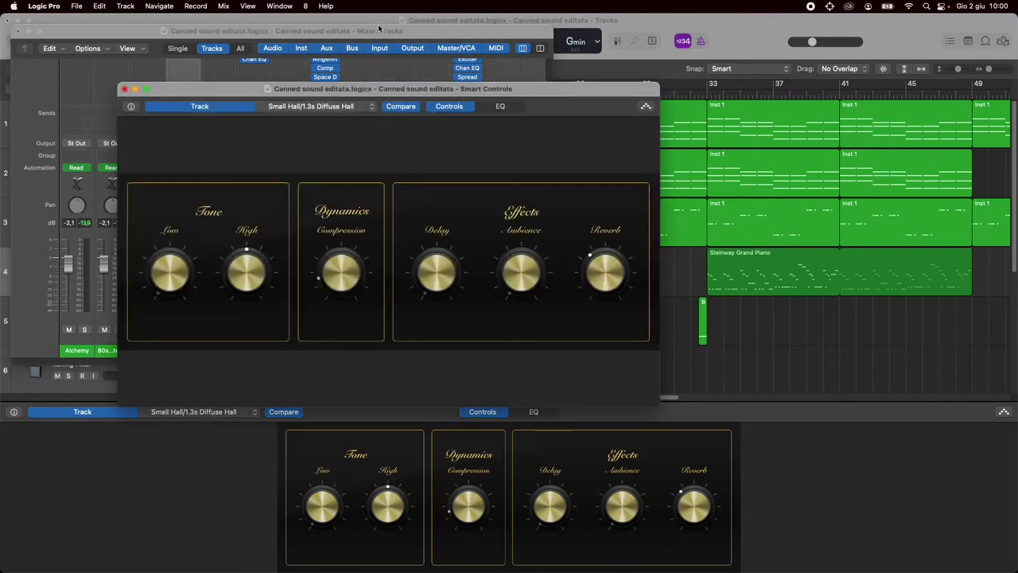
{"action": "key", "text": "super+4"}
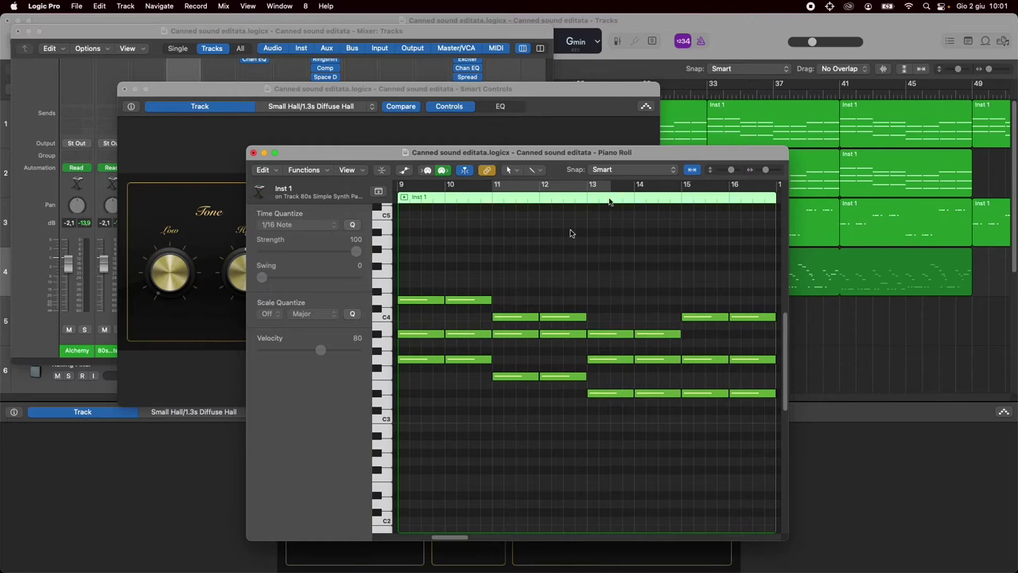
{"action": "left_click_drag", "start_coordinate": [604, 155], "coordinate": [671, 152]}
{"action": "left_click_drag", "start_coordinate": [602, 89], "coordinate": [691, 109]}
{"action": "left_click_drag", "start_coordinate": [512, 37], "coordinate": [591, 68]}
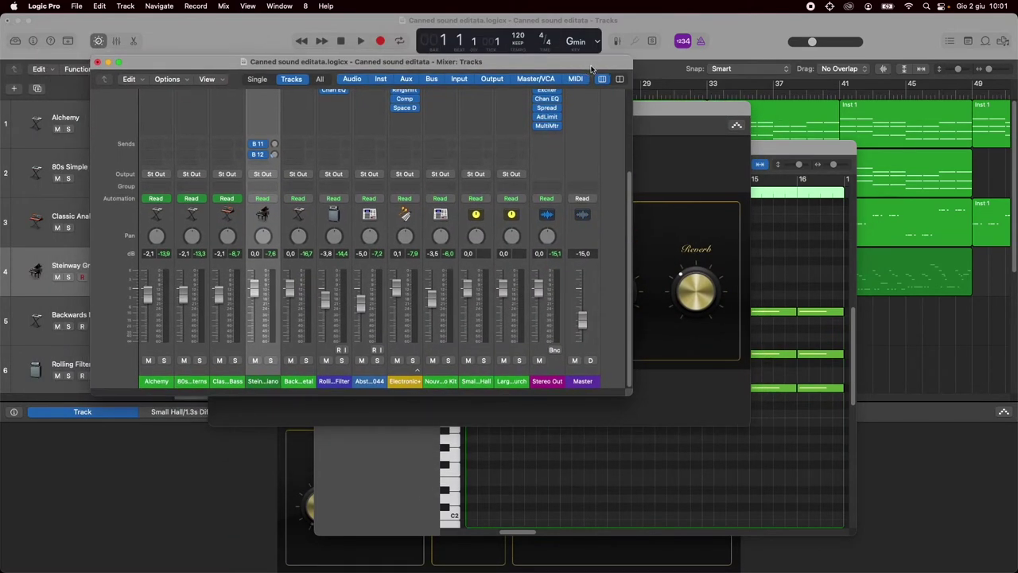
Step: Close the separate Mixer, Smart Controls and Piano Roll windows and hide the docked Smart Controls
{"action": "key", "text": "super+w"}
{"action": "key", "text": "super+w"}
{"action": "key", "text": "super+w"}
{"action": "key", "text": "b"}
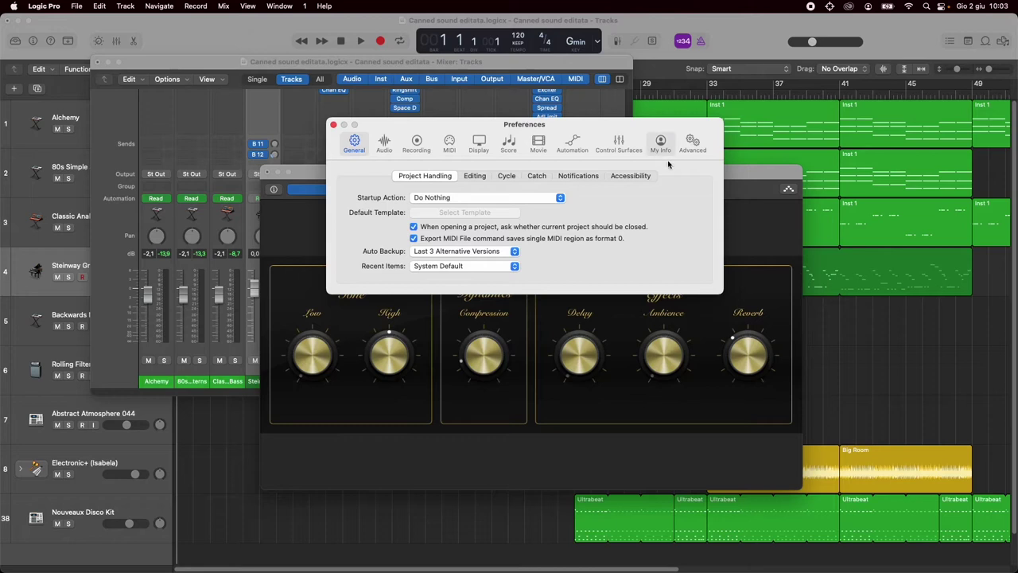
Step: Alternate the focus between the floating Smart Controls and Mixer windows while the Preferences window is open
{"action": "left_click", "coordinate": [735, 174]}
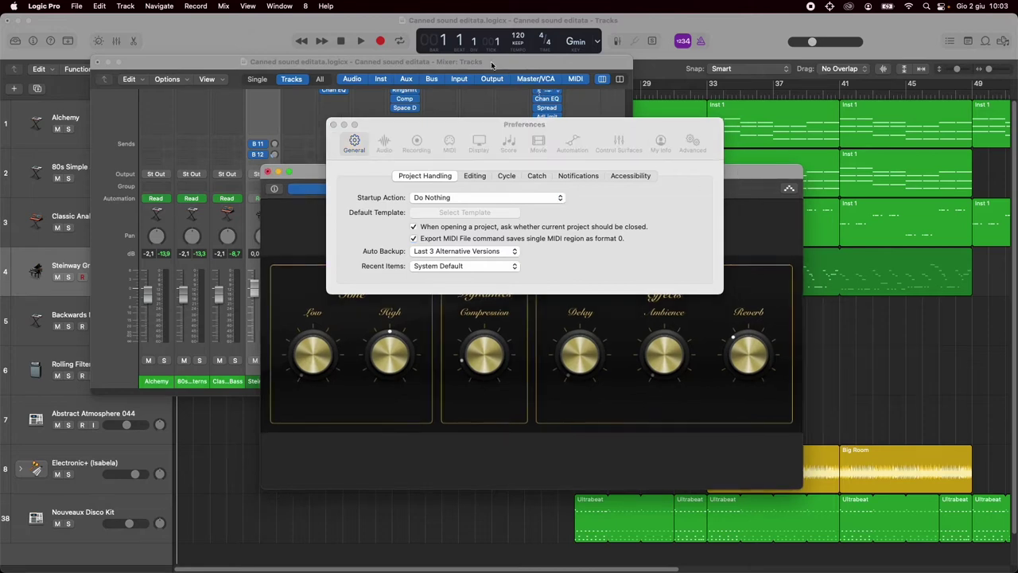
{"action": "left_click", "coordinate": [493, 67]}
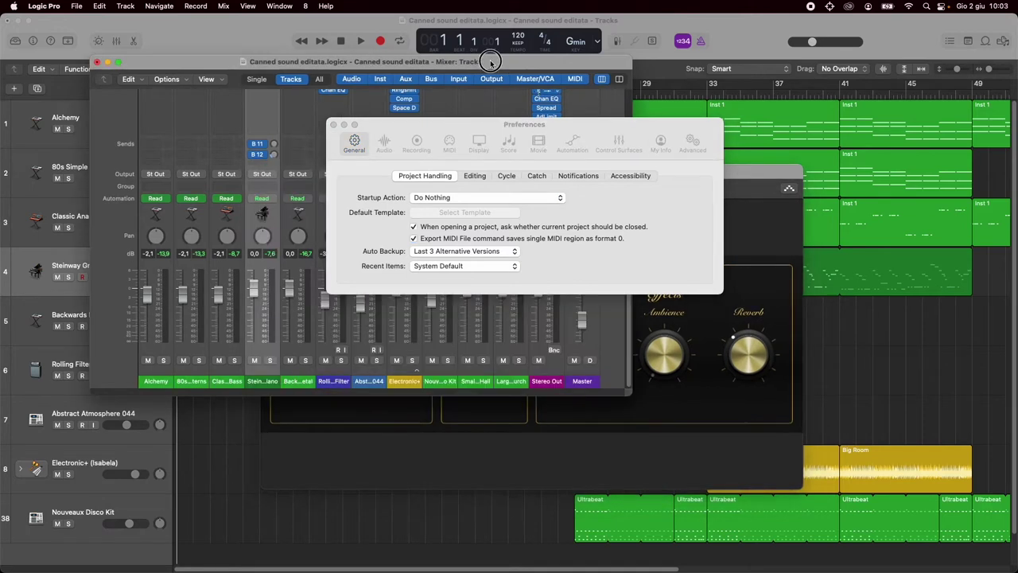
{"action": "left_click", "coordinate": [760, 175]}
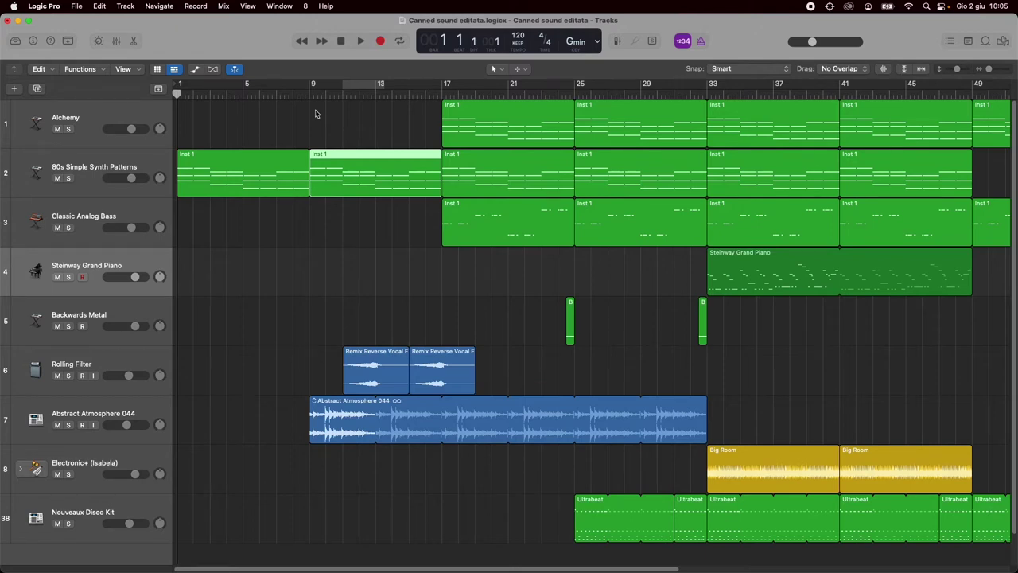
Step: Check the installed version of Logic Pro in its About window and close that window
{"action": "left_click", "coordinate": [41, 7]}
{"action": "left_click", "coordinate": [50, 21]}
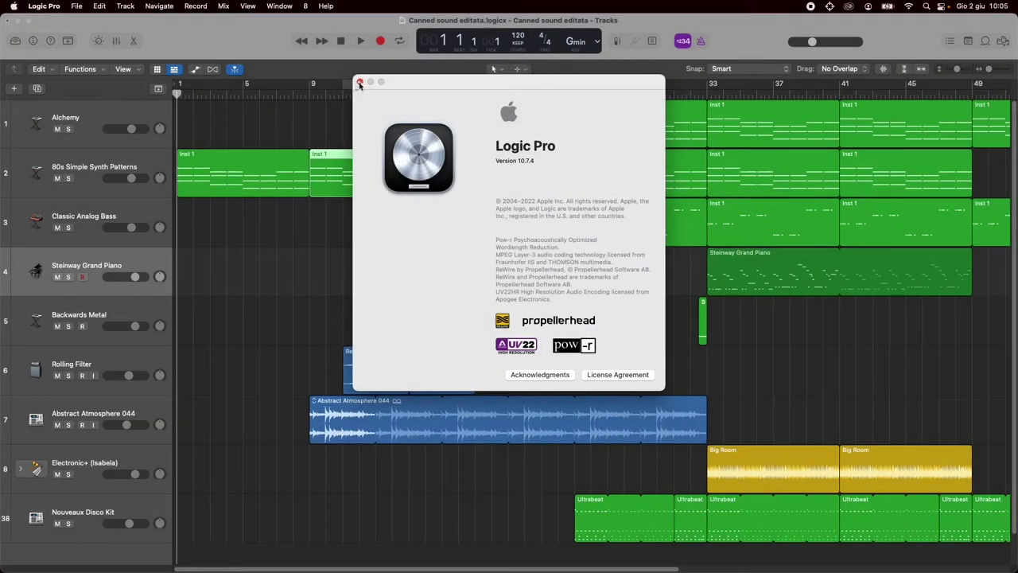
{"action": "left_click", "coordinate": [359, 82]}
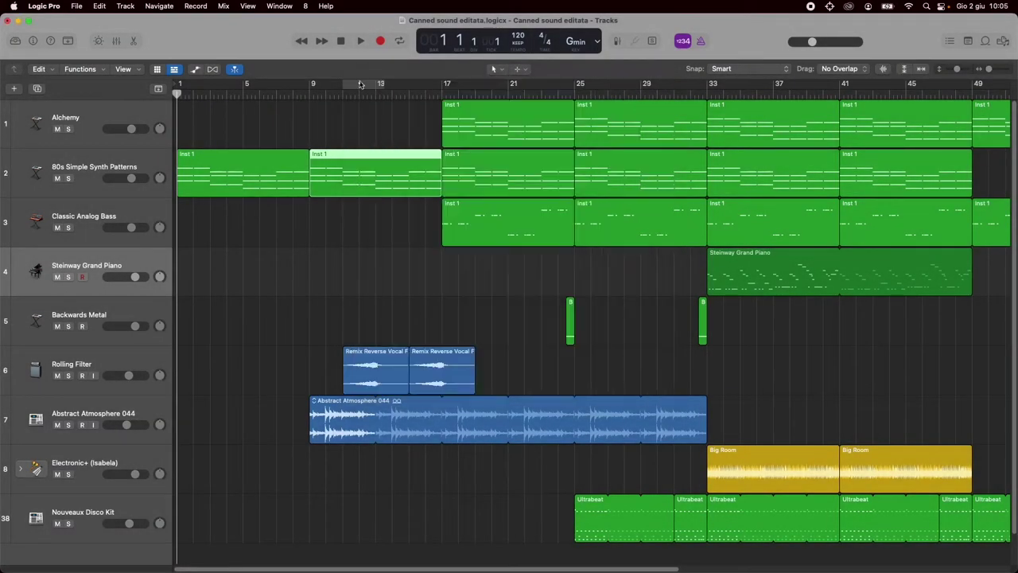
Step: Check the Enable Complete Features option in the Advanced preferences and close the Preferences window
{"action": "left_click", "coordinate": [54, 11]}
{"action": "mouse_move", "coordinate": [65, 42]}
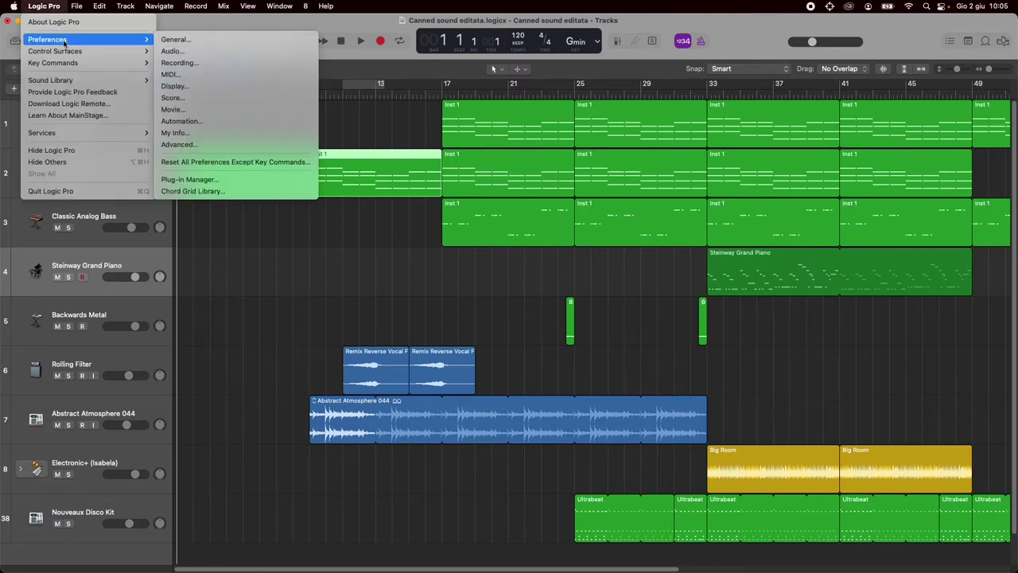
{"action": "left_click", "coordinate": [178, 144]}
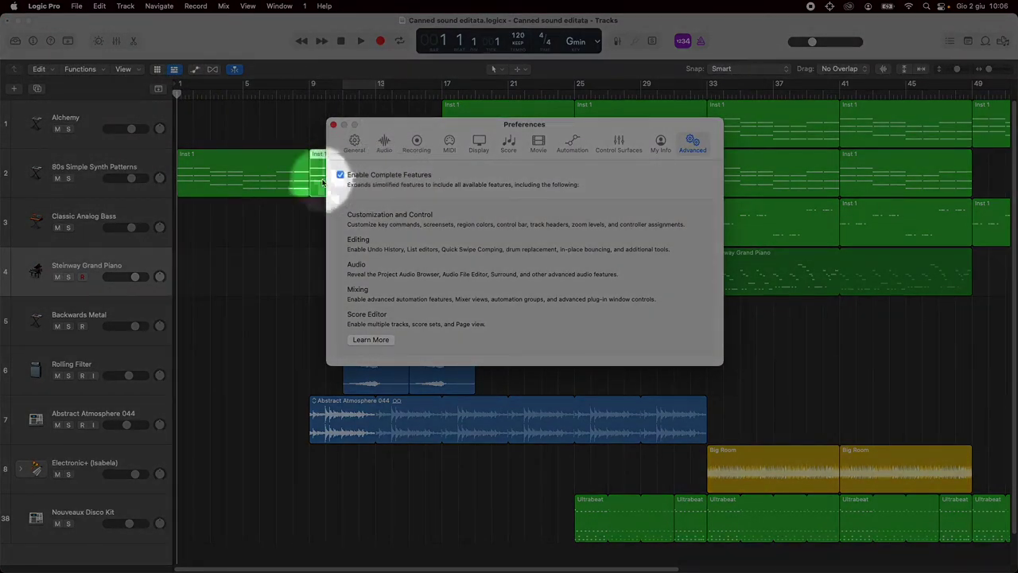
{"action": "left_click", "coordinate": [335, 125]}
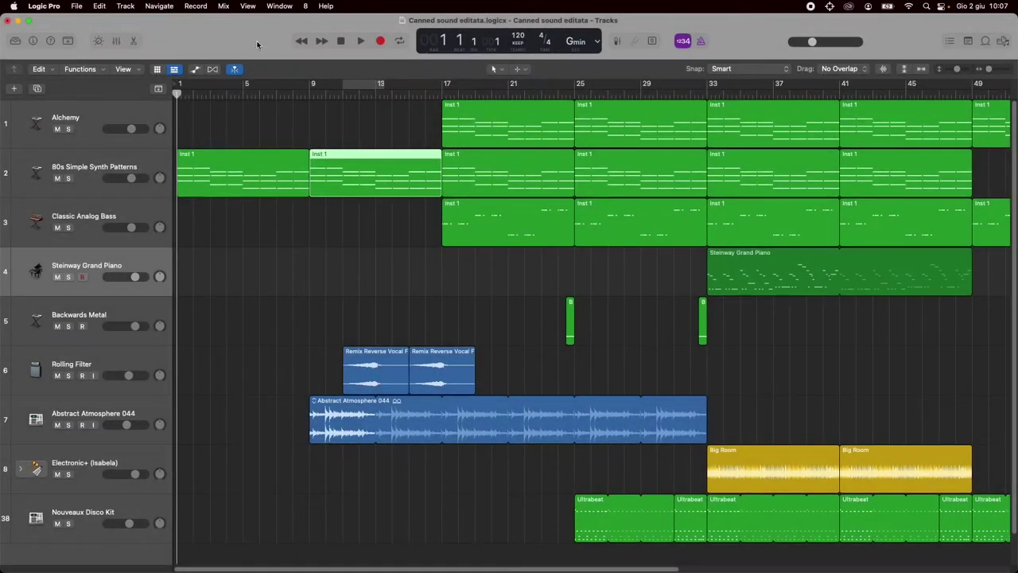
{"action": "left_click", "coordinate": [247, 5]}
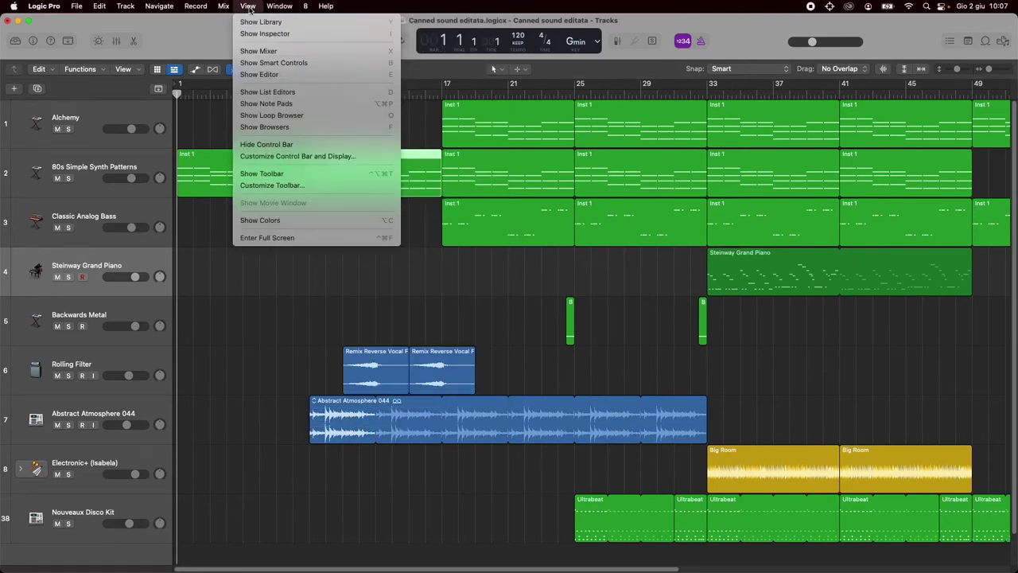
{"action": "mouse_move", "coordinate": [280, 8]}
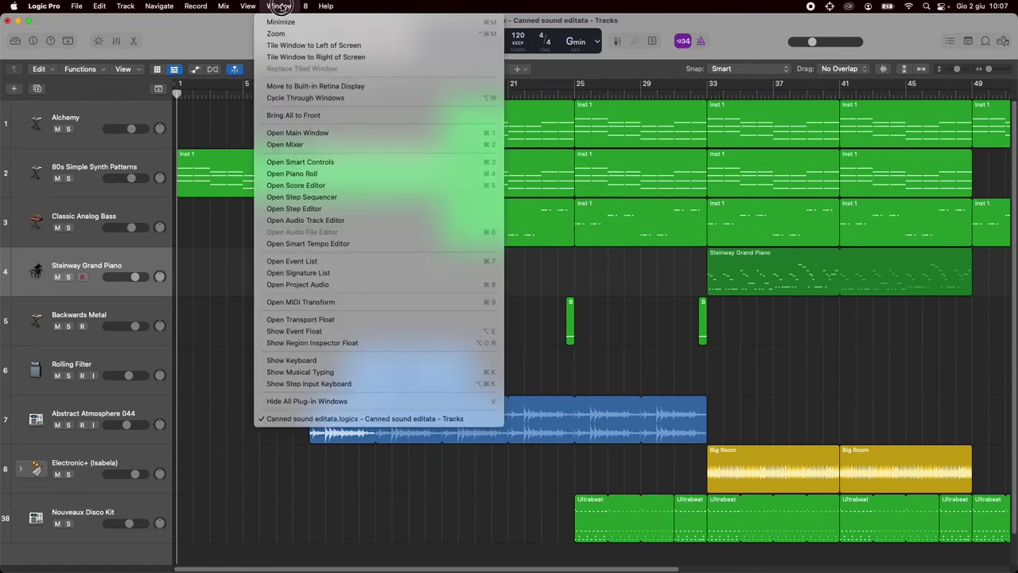
{"action": "left_click", "coordinate": [280, 7]}
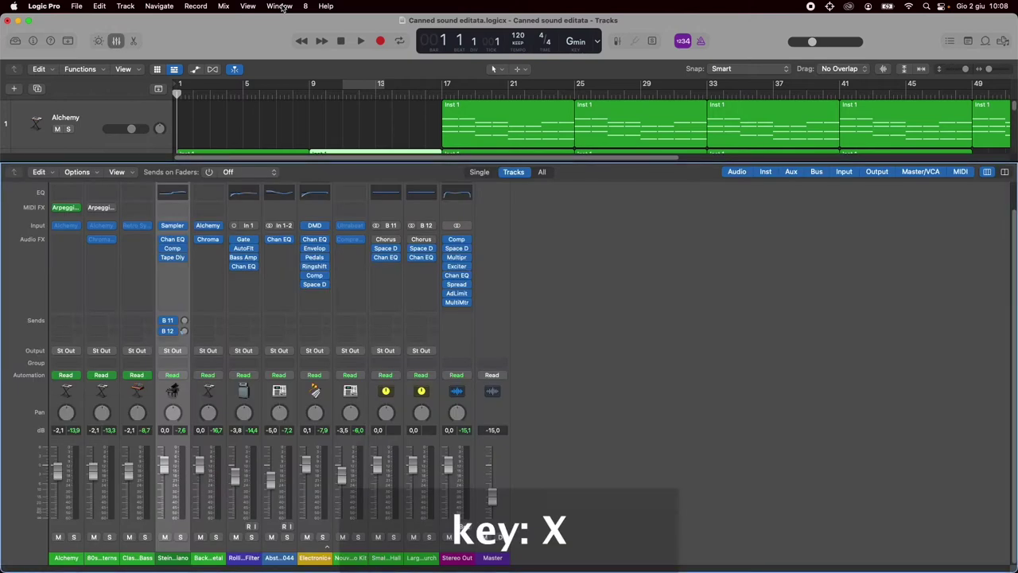
Step: Hide the docked Mixer, open the Mixer as a separate window and move it over the middle of the arrangement
{"action": "key", "text": "x"}
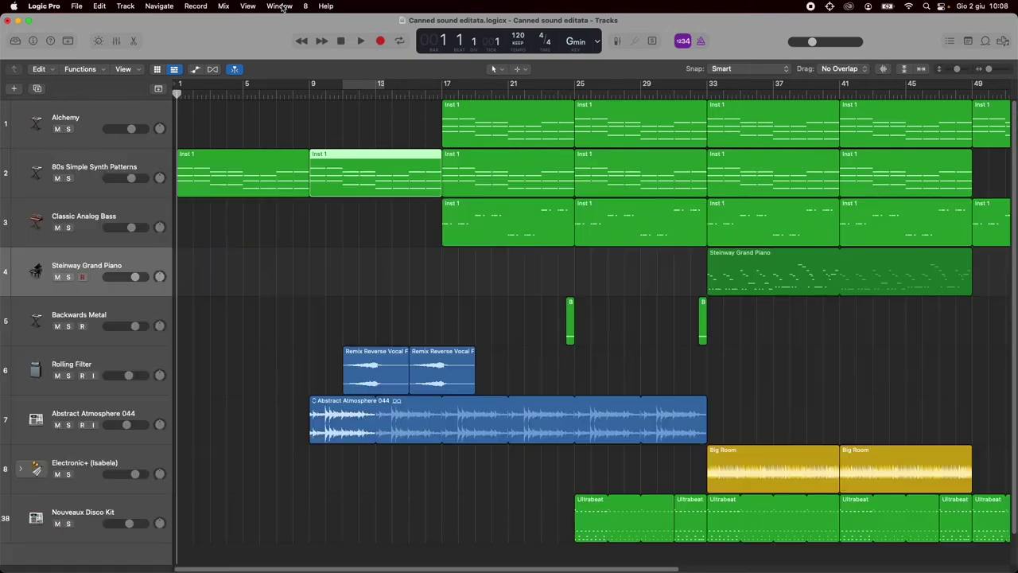
{"action": "key", "text": "super+2"}
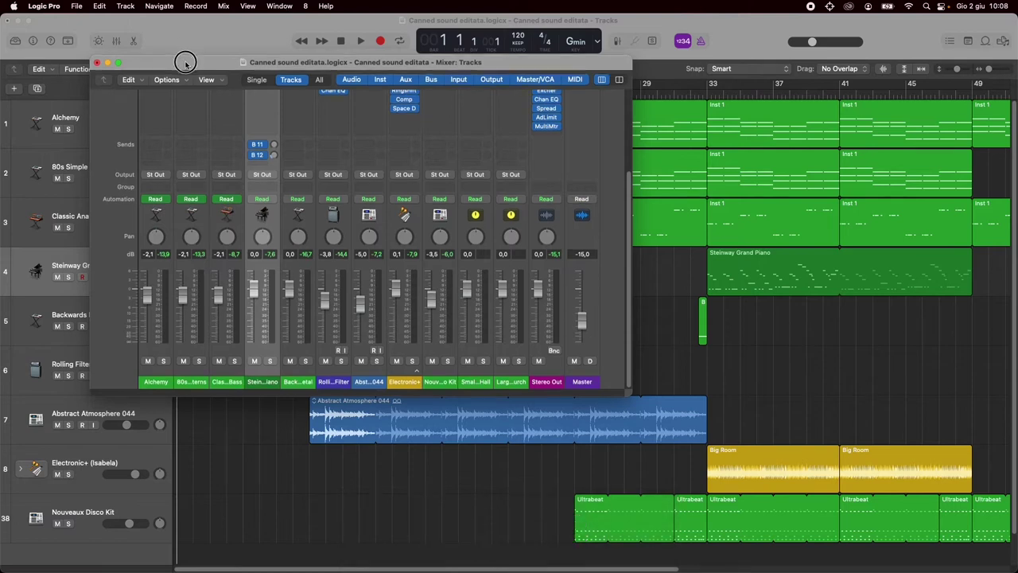
{"action": "left_click_drag", "start_coordinate": [185, 62], "coordinate": [307, 100]}
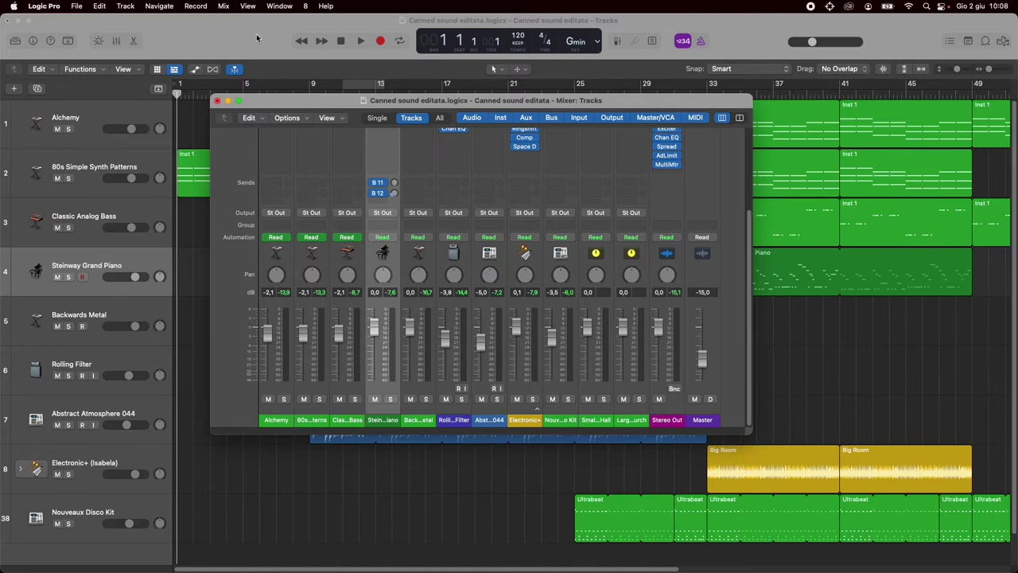
Step: Put the separate Mixer window out of view and bring it back in front of the tracks
{"action": "key", "text": "super+w"}
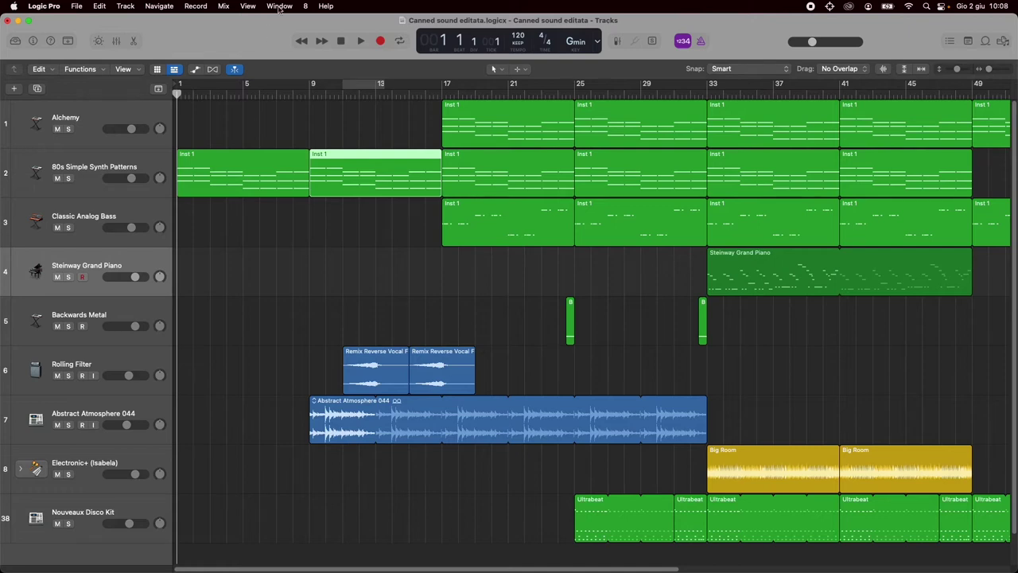
{"action": "left_click", "coordinate": [278, 6]}
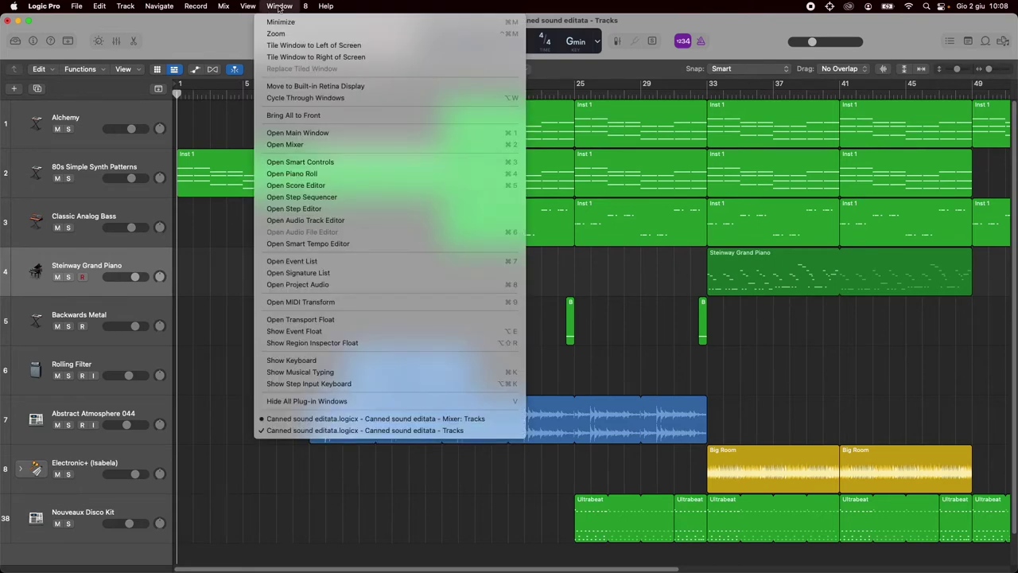
{"action": "left_click", "coordinate": [294, 145]}
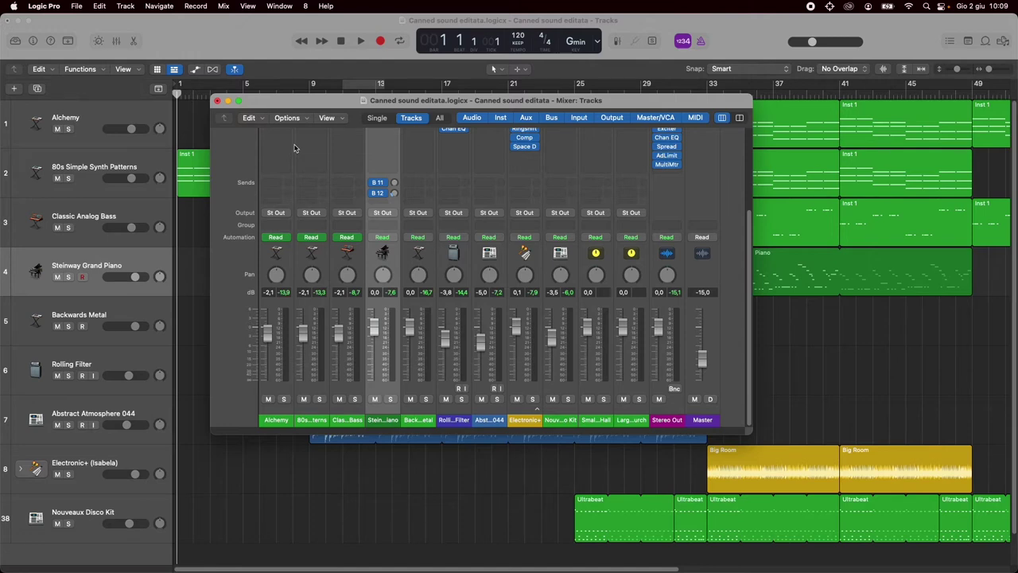
Step: Open a second separate Mixer window, move it over the first one, and close it
{"action": "key", "text": "super+2"}
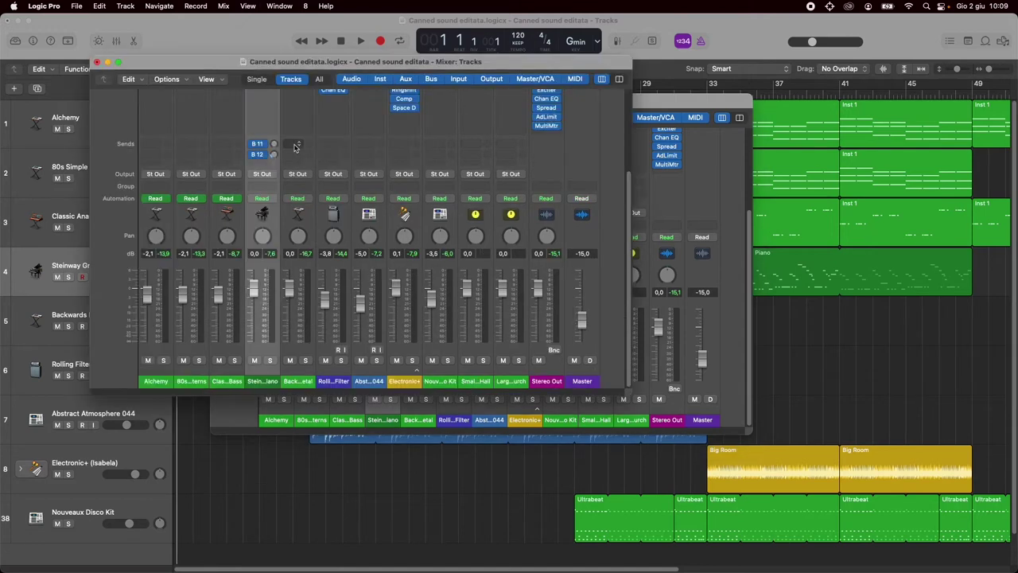
{"action": "left_click_drag", "start_coordinate": [220, 68], "coordinate": [385, 148]}
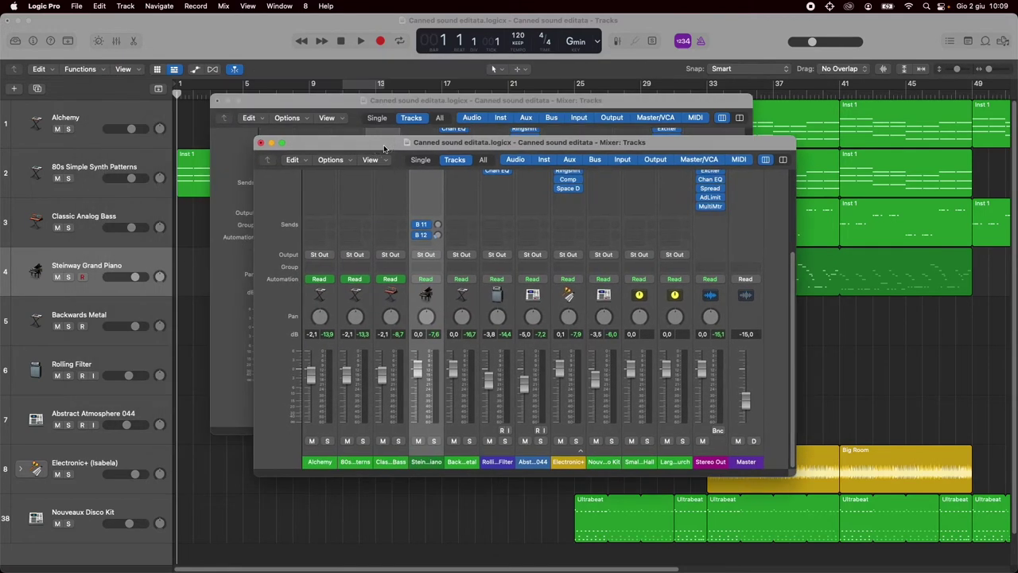
{"action": "key", "text": "super+w"}
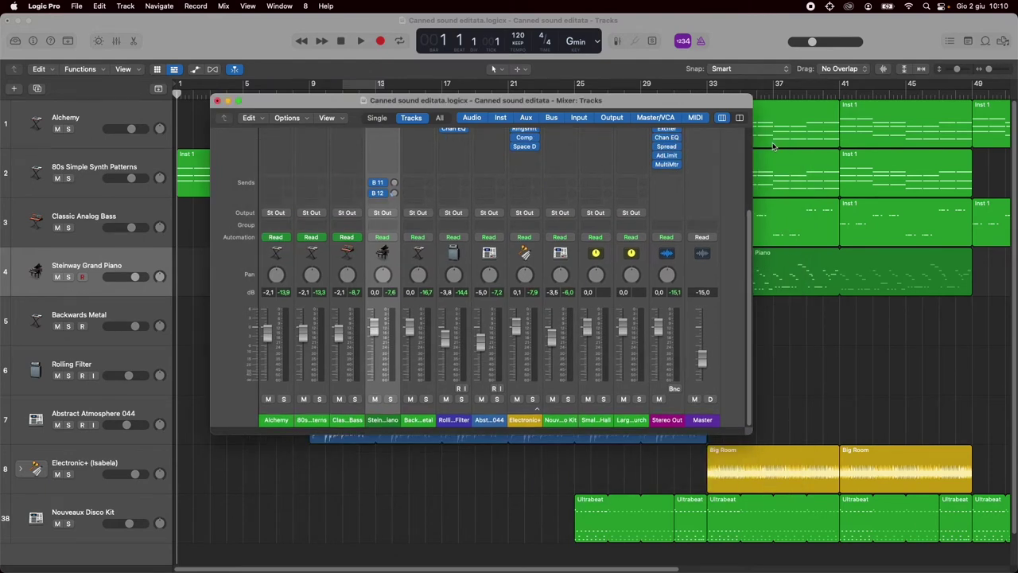
Step: Open the Smart Controls and the Piano Roll as separate windows and move the Piano Roll partly aside so both show
{"action": "key", "text": "super+3"}
{"action": "key", "text": "super+4"}
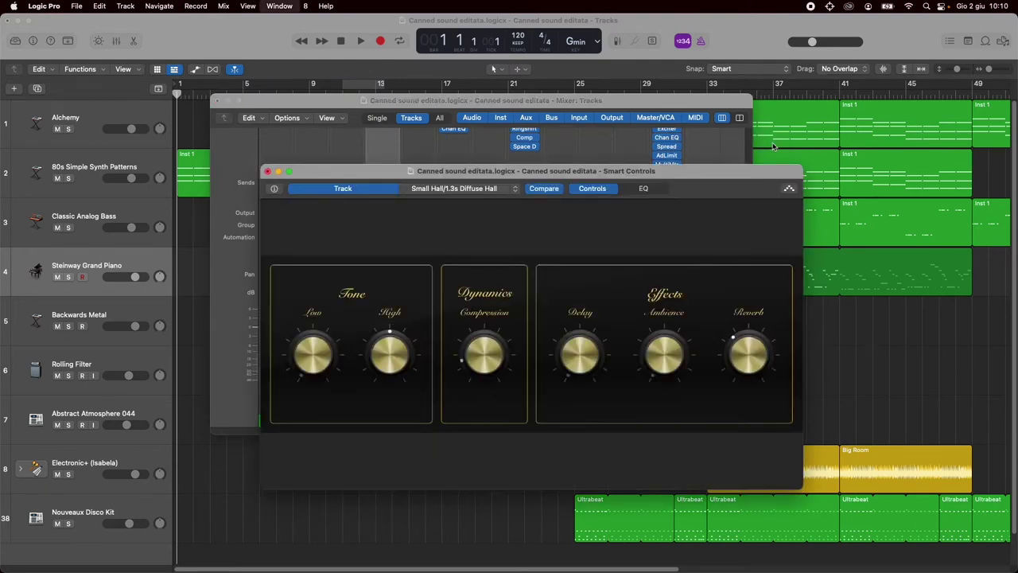
{"action": "left_click_drag", "start_coordinate": [747, 152], "coordinate": [902, 176]}
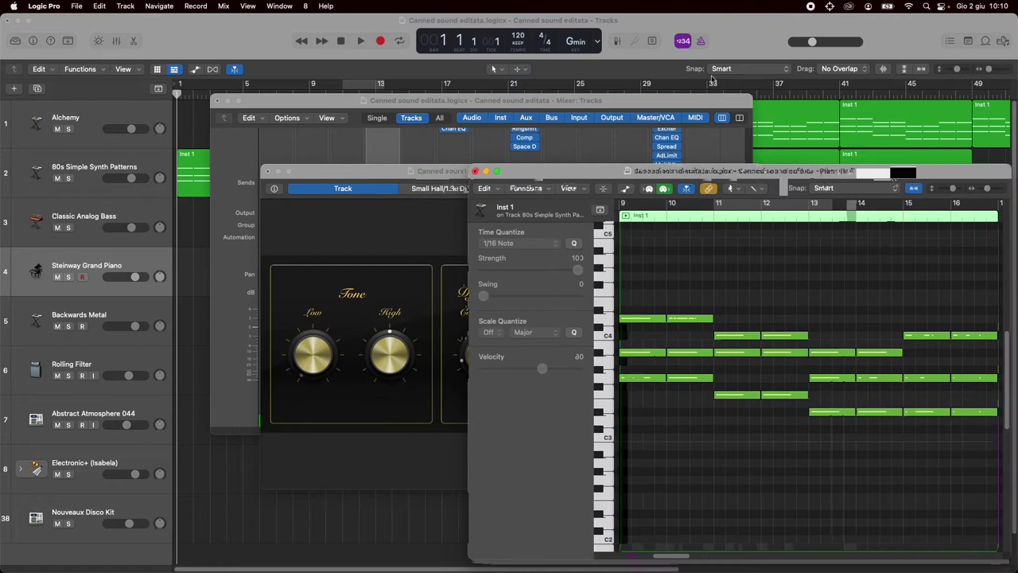
Step: Bring the main window to the front, open the Mixer as a separate window and move it over the track headers
{"action": "key", "text": "alt+super+w"}
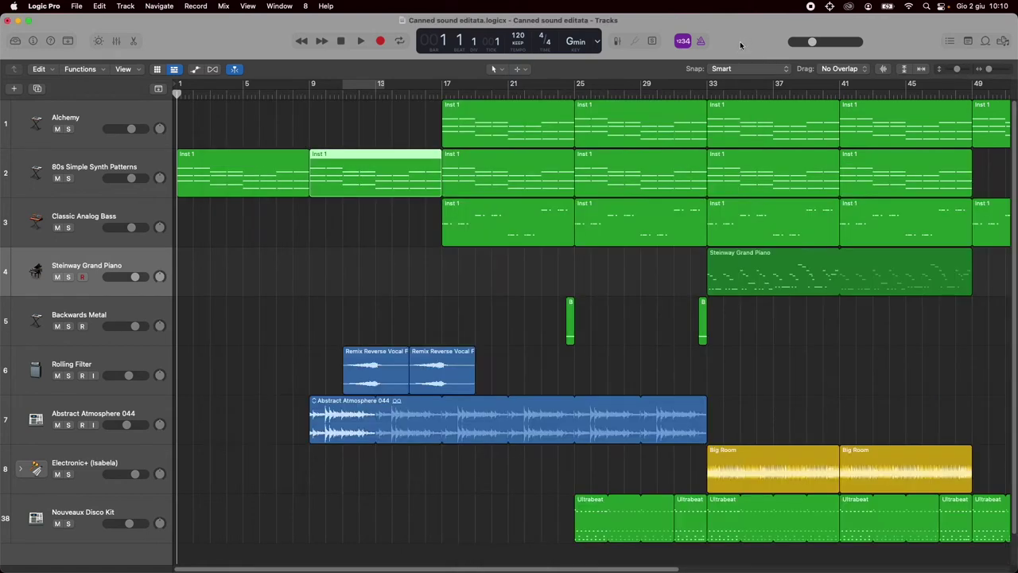
{"action": "key", "text": "super+2"}
{"action": "left_click_drag", "start_coordinate": [713, 105], "coordinate": [602, 130]}
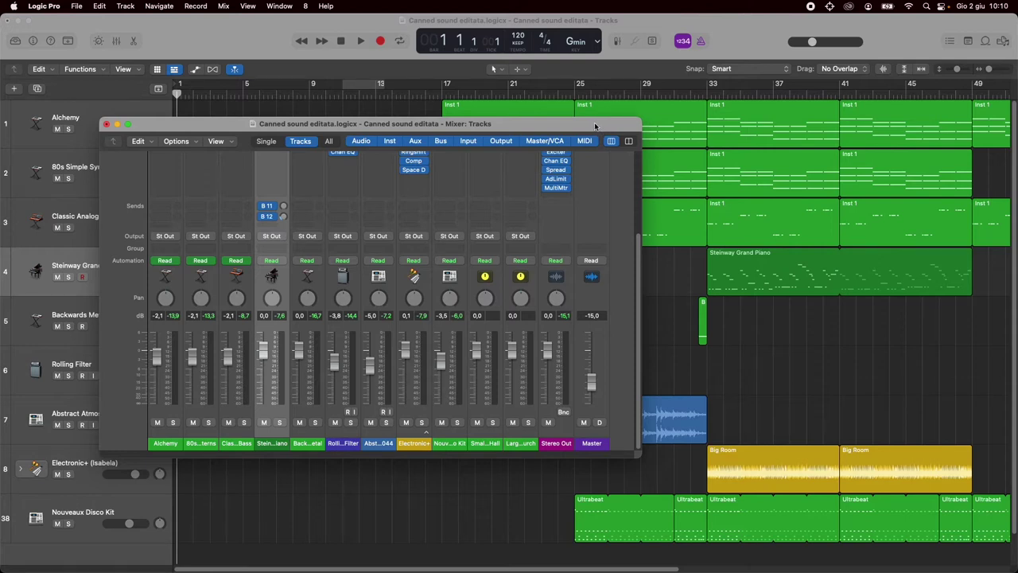
Step: Cycle repeatedly through the open Mixer, Piano Roll, Smart Controls and Tracks windows, finishing on the main window
{"action": "left_click", "coordinate": [285, 6]}
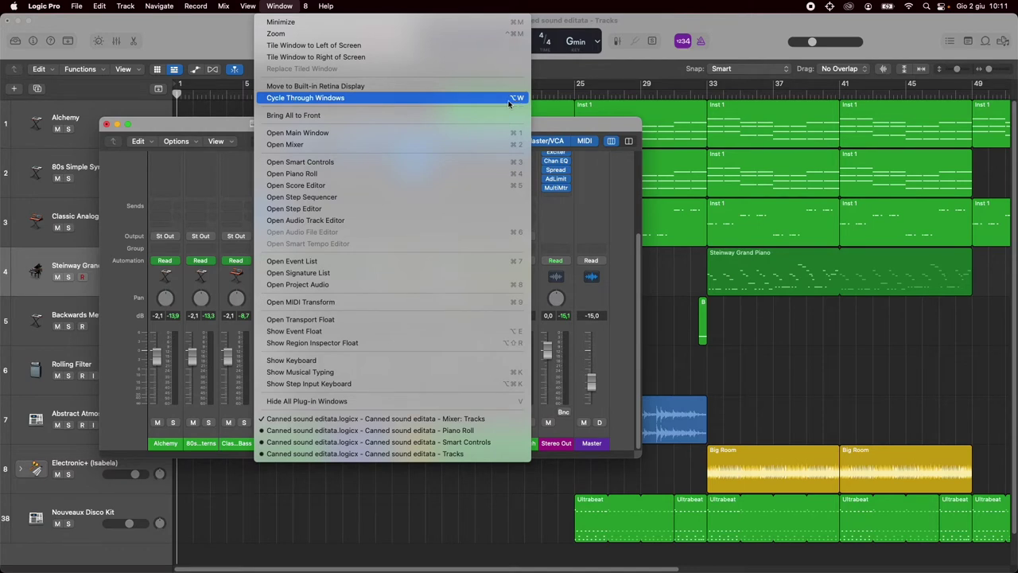
{"action": "key", "text": "alt+w"}
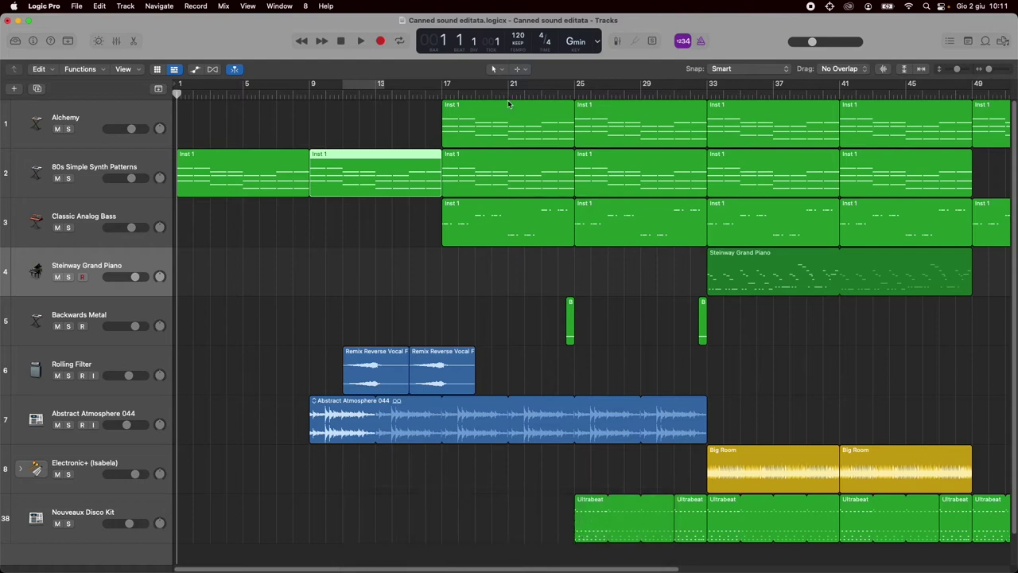
{"action": "key", "text": "alt+w"}
{"action": "key", "text": "alt+w"}
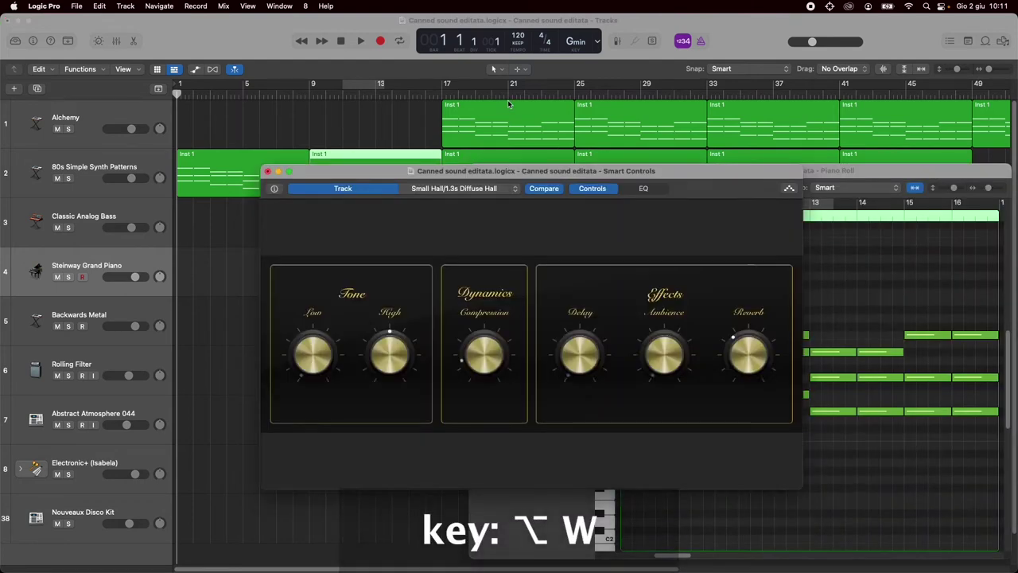
{"action": "key", "text": "alt+w"}
{"action": "key", "text": "alt+w"}
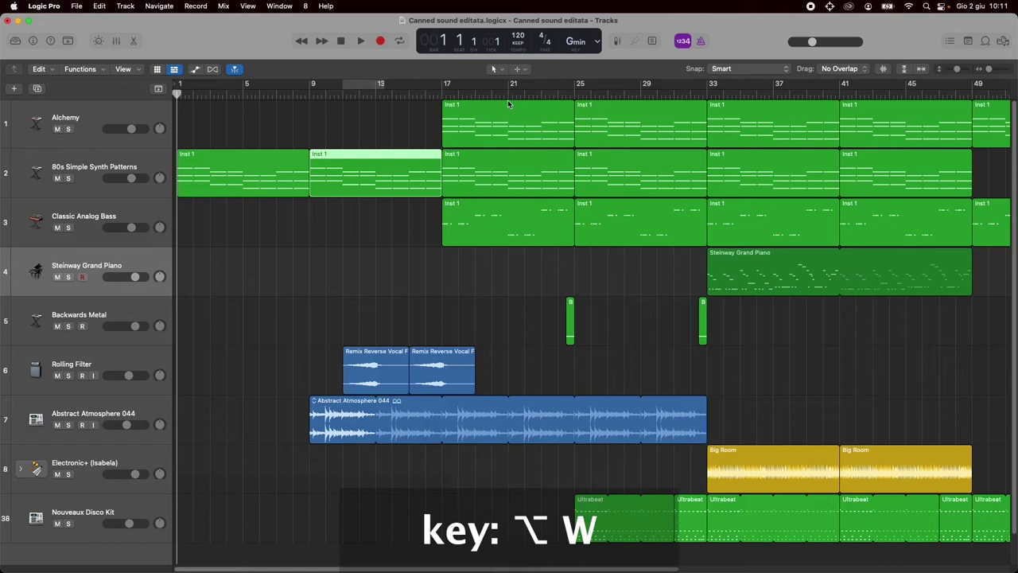
{"action": "key", "text": "alt+w"}
{"action": "key", "text": "alt+w"}
{"action": "key", "text": "alt+w"}
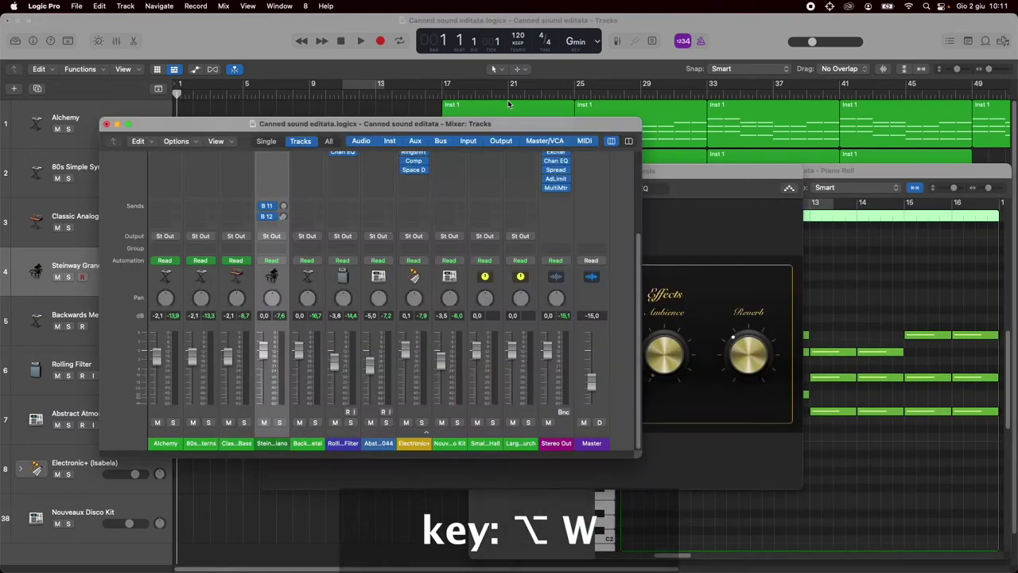
{"action": "key", "text": "alt+w"}
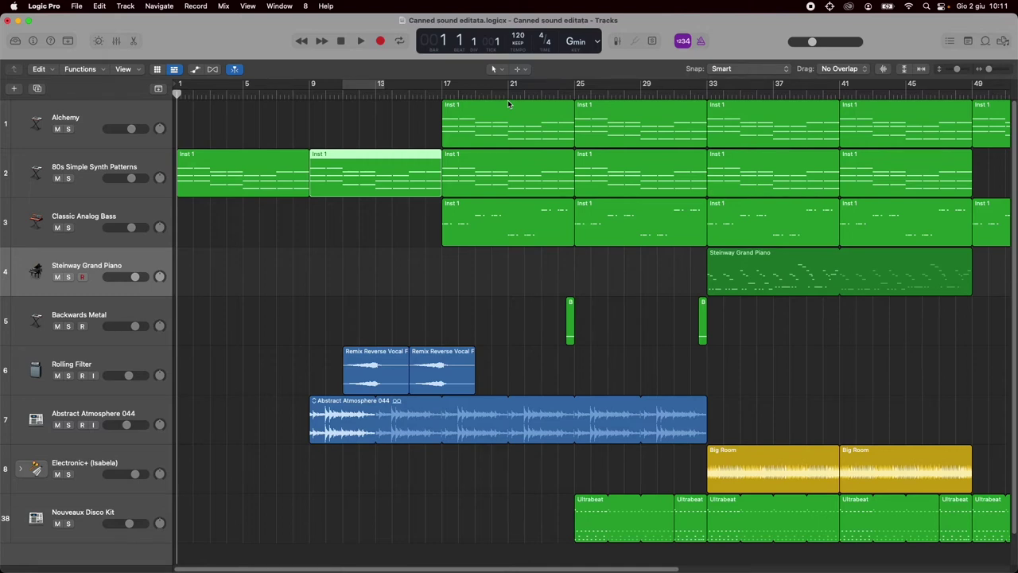
Step: Show the Smart Controls, the Library and the Inspector docked in the main window
{"action": "key", "text": "b"}
{"action": "key", "text": "y"}
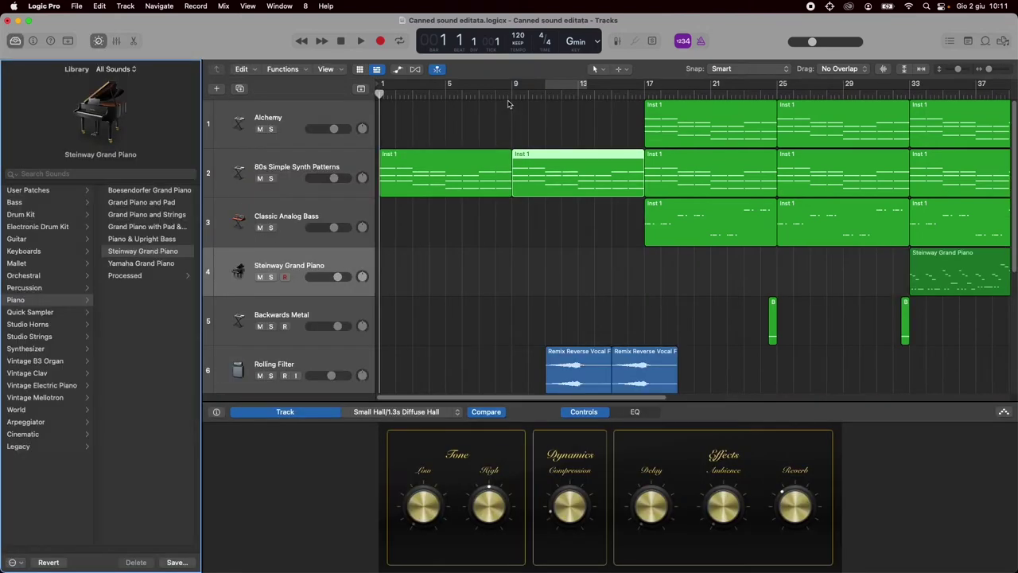
{"action": "key", "text": "i"}
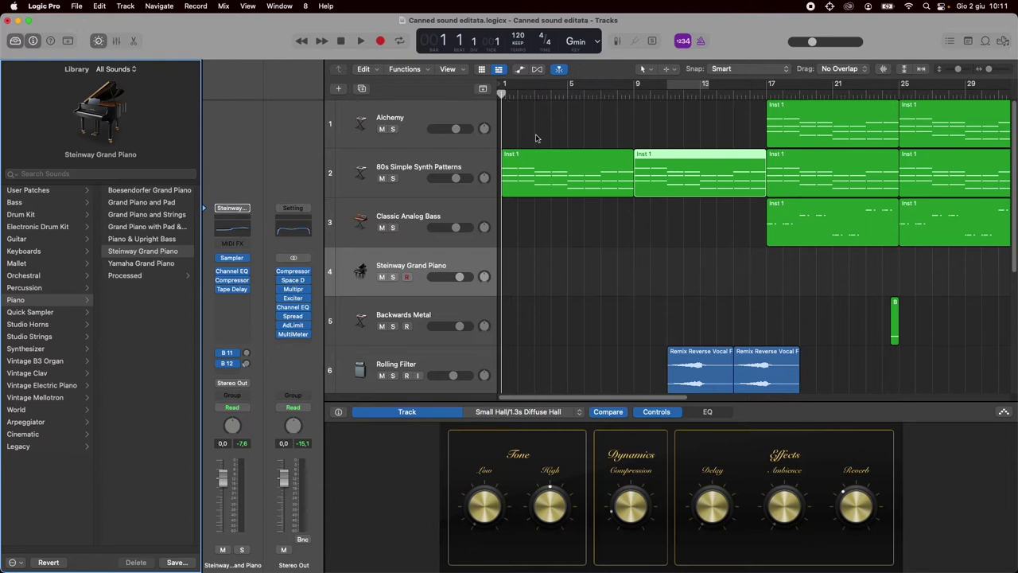
Step: Deselect the region, give the docked Smart Controls key focus, and cycle the focus forward and backward through the panes
{"action": "left_click", "coordinate": [575, 137]}
{"action": "left_click", "coordinate": [392, 469]}
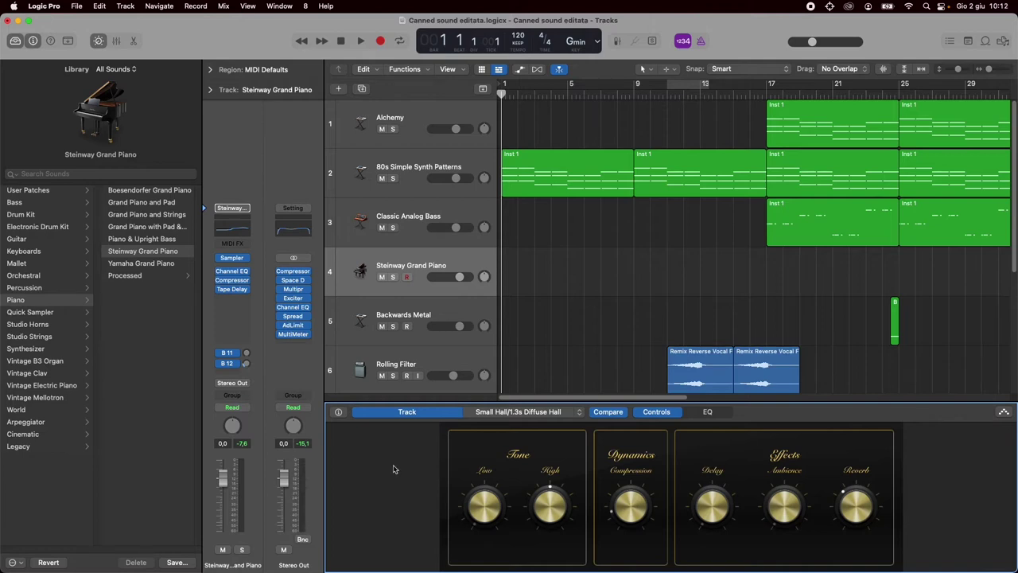
{"action": "key", "text": "Tab"}
{"action": "key", "text": "Tab"}
{"action": "key", "text": "Tab"}
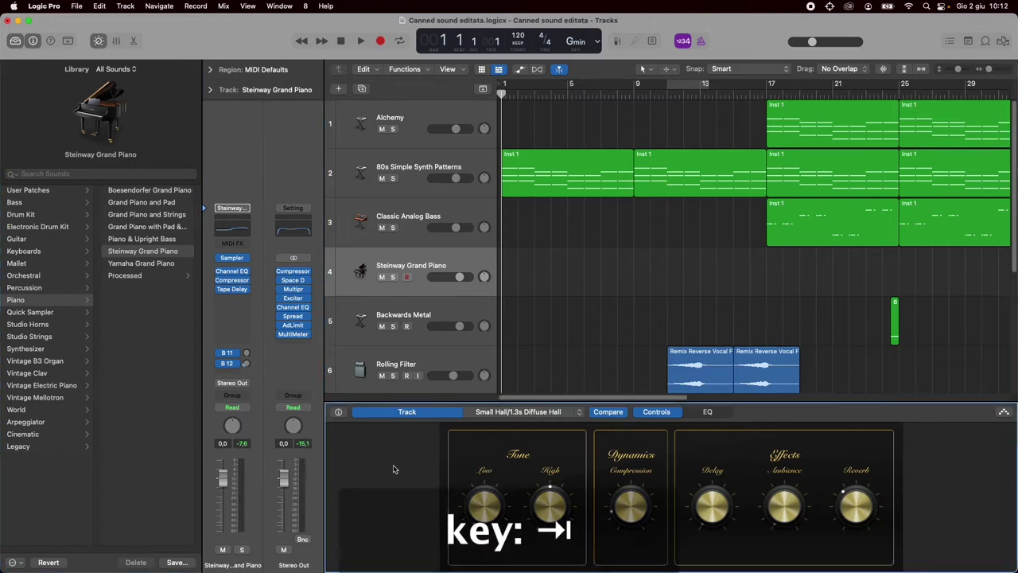
{"action": "key", "text": "Tab"}
{"action": "key", "text": "Tab"}
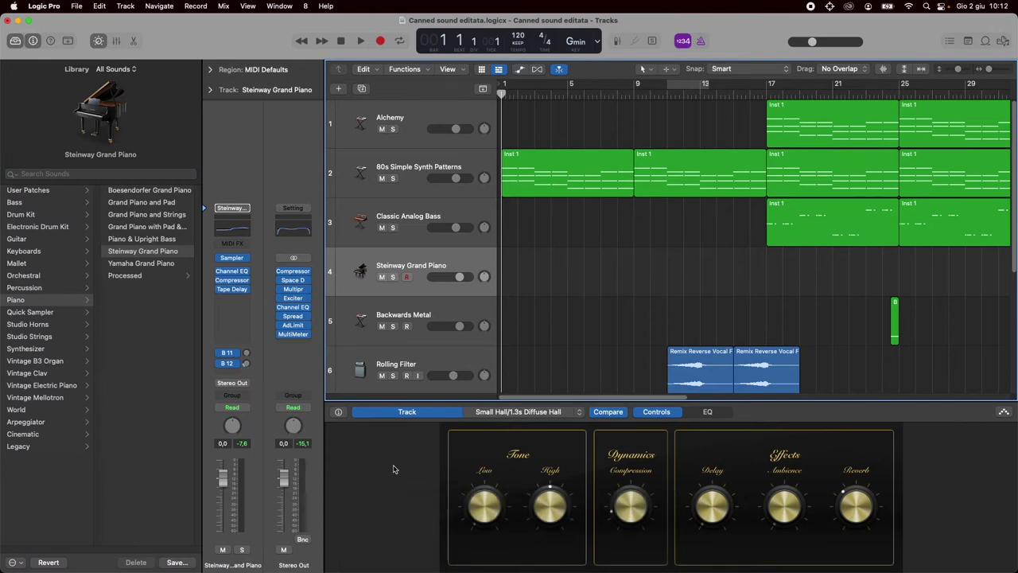
{"action": "key", "text": "shift+Tab"}
{"action": "key", "text": "shift+Tab"}
{"action": "key", "text": "shift+Tab"}
{"action": "key", "text": "shift+Tab"}
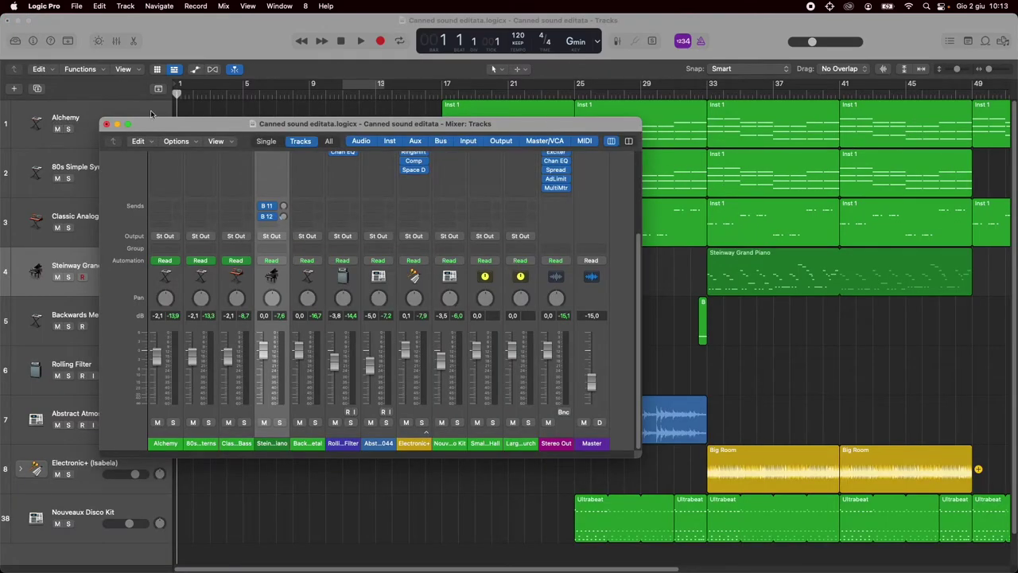
Step: Close the separate Mixer window, try closing the main window, and cancel the request to save the project
{"action": "left_click", "coordinate": [106, 126]}
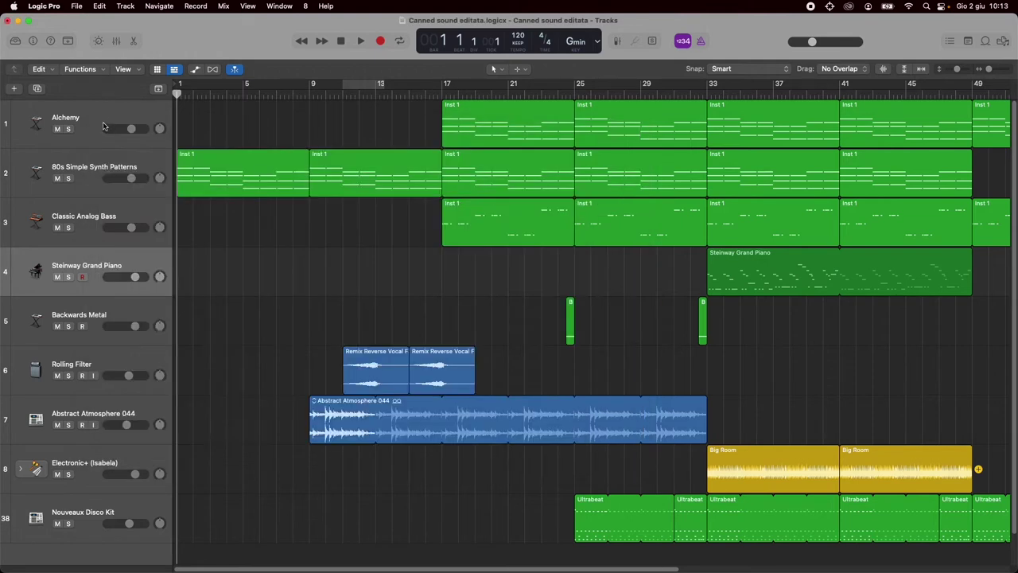
{"action": "left_click", "coordinate": [77, 6]}
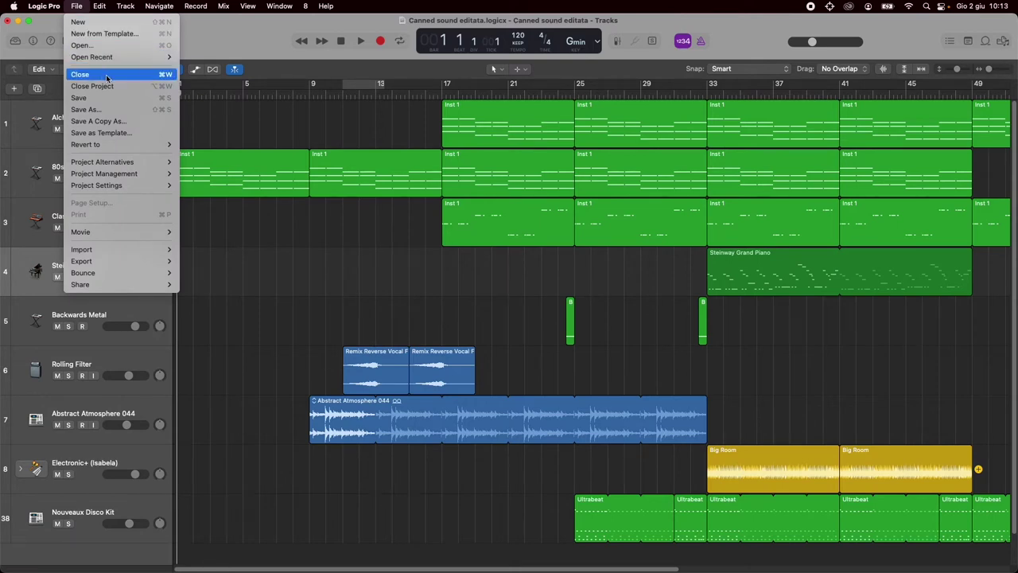
{"action": "key", "text": "super+w"}
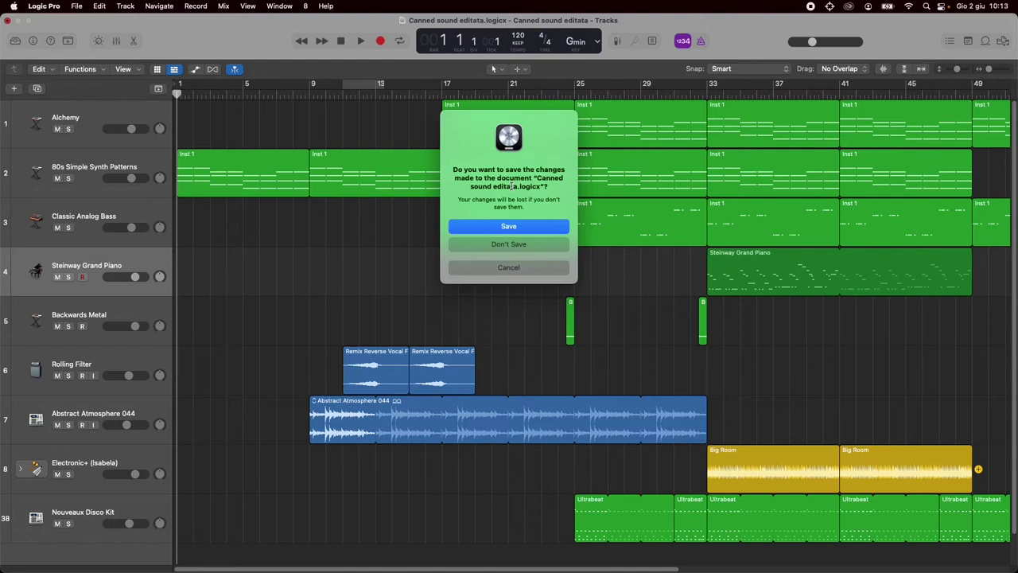
{"action": "left_click", "coordinate": [521, 268]}
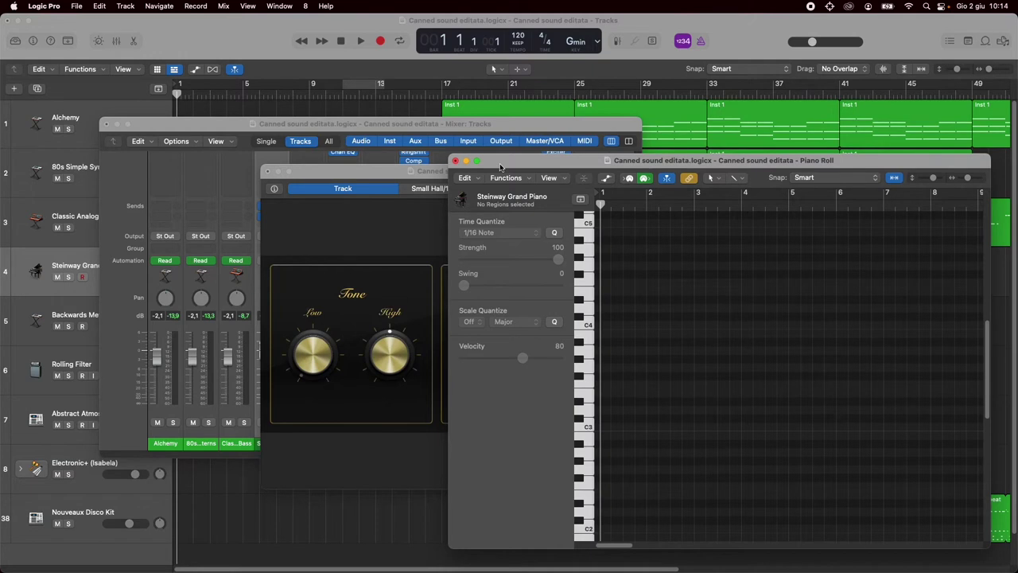
Step: Close all project windows at once from the Piano Roll window and cancel the request to save the project
{"action": "left_click", "coordinate": [456, 162], "text": "alt"}
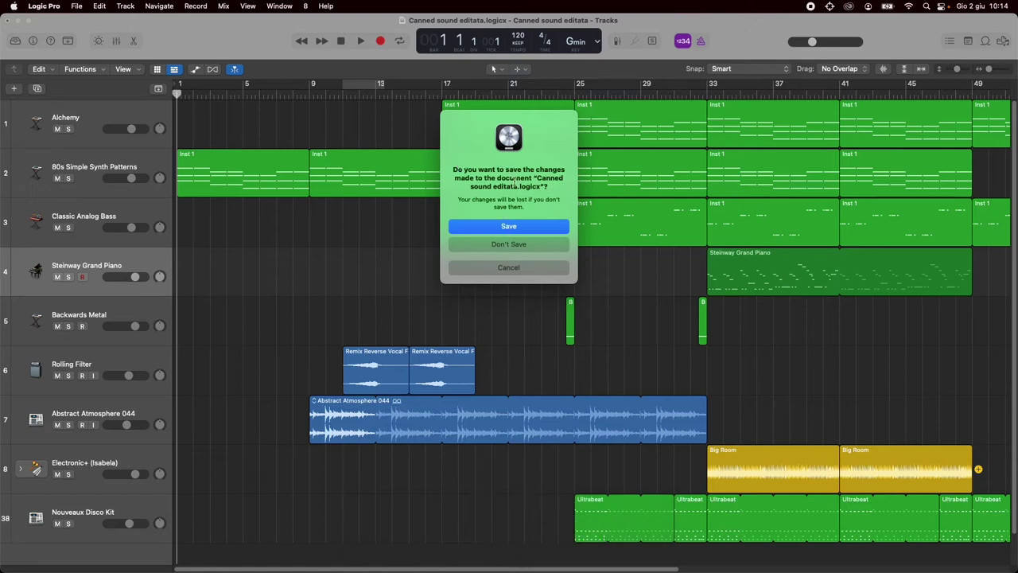
{"action": "left_click", "coordinate": [514, 269]}
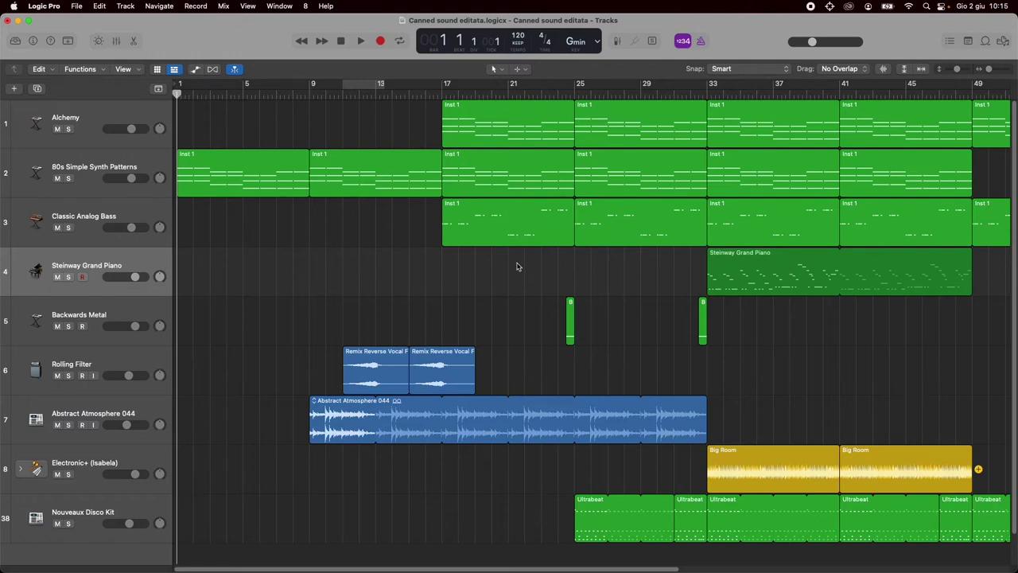
Step: Enlarge the separate Mixer window and move it onto the second display
{"action": "key", "text": "x"}
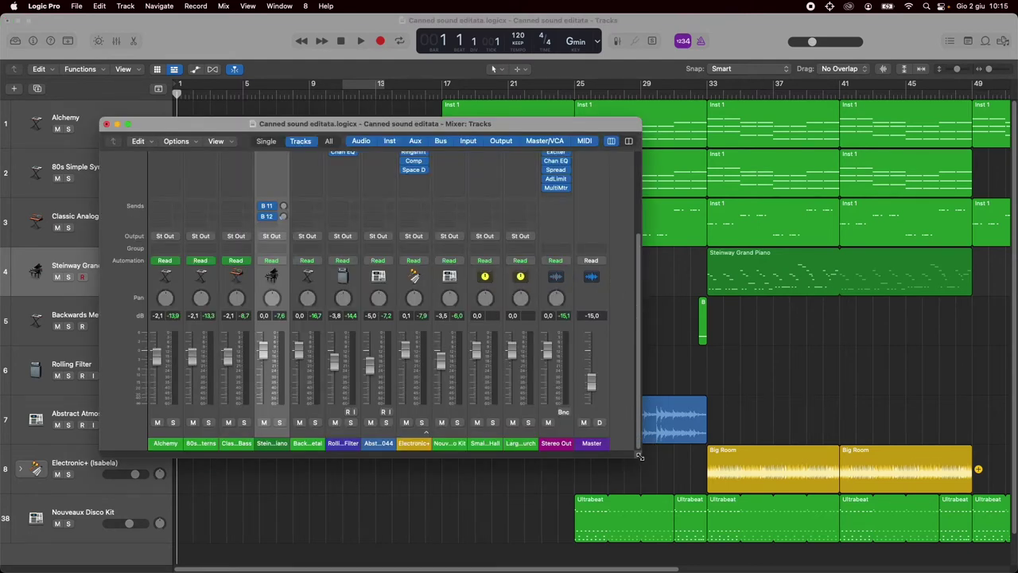
{"action": "left_click_drag", "start_coordinate": [639, 456], "coordinate": [737, 502]}
{"action": "left_click_drag", "start_coordinate": [550, 125], "coordinate": [1017, 123]}
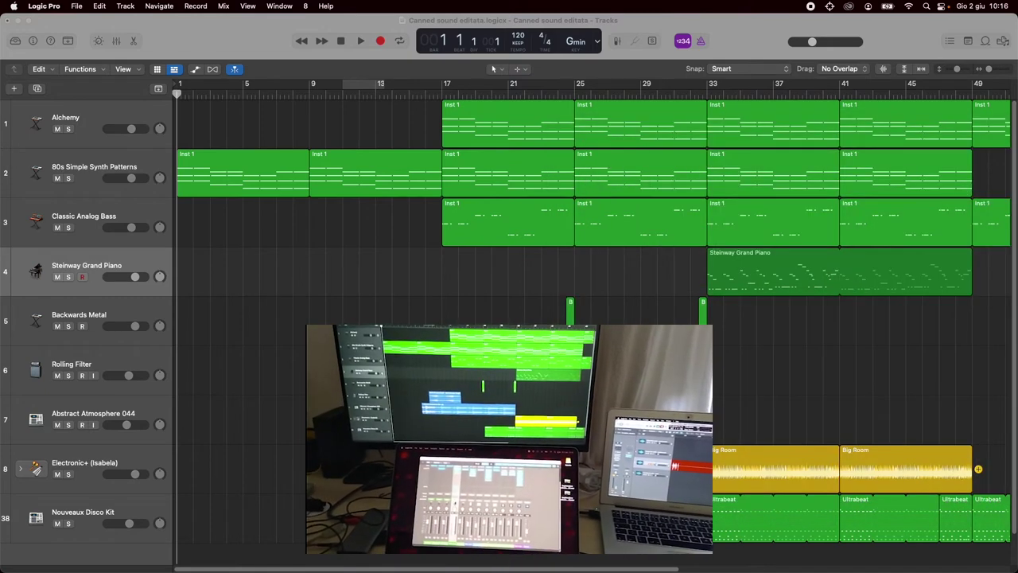
{"action": "left_click_drag", "start_coordinate": [1017, 123], "coordinate": [678, 81]}
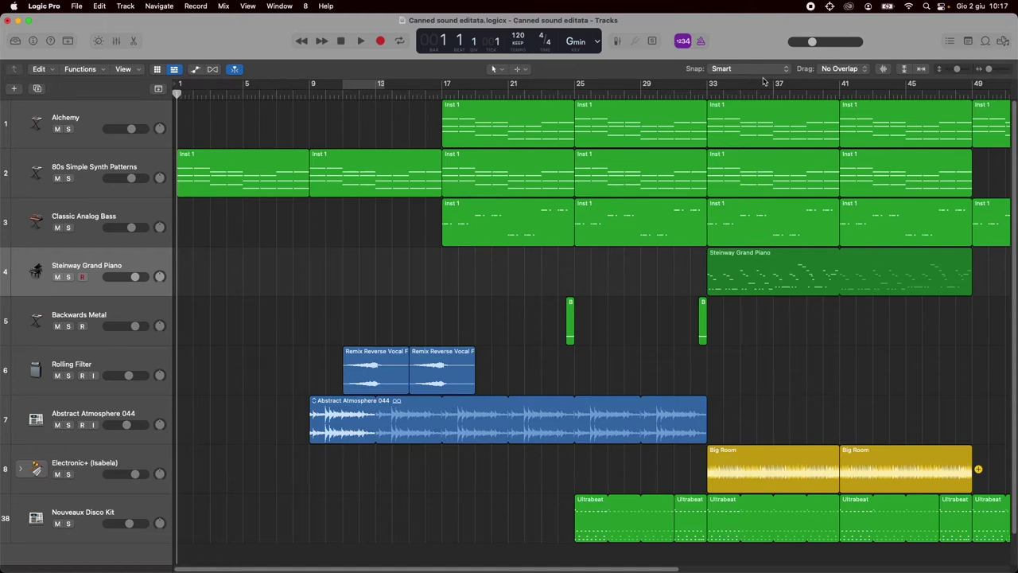
Step: Show the Smart Controls and Library docked in the main window, make the Smart Controls slightly taller and widen the Library
{"action": "key", "text": "b"}
{"action": "key", "text": "y"}
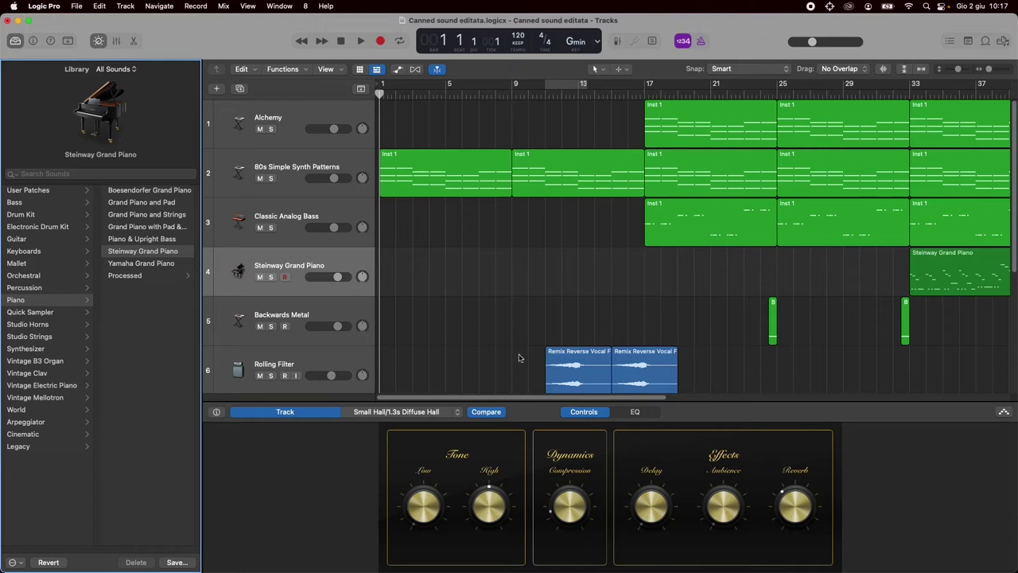
{"action": "left_click", "coordinate": [713, 401]}
{"action": "mouse_move", "coordinate": [712, 401]}
{"action": "left_mouse_down"}
{"action": "mouse_move", "coordinate": [705, 305]}
{"action": "mouse_move", "coordinate": [711, 513]}
{"action": "mouse_move", "coordinate": [711, 402]}
{"action": "left_mouse_up"}
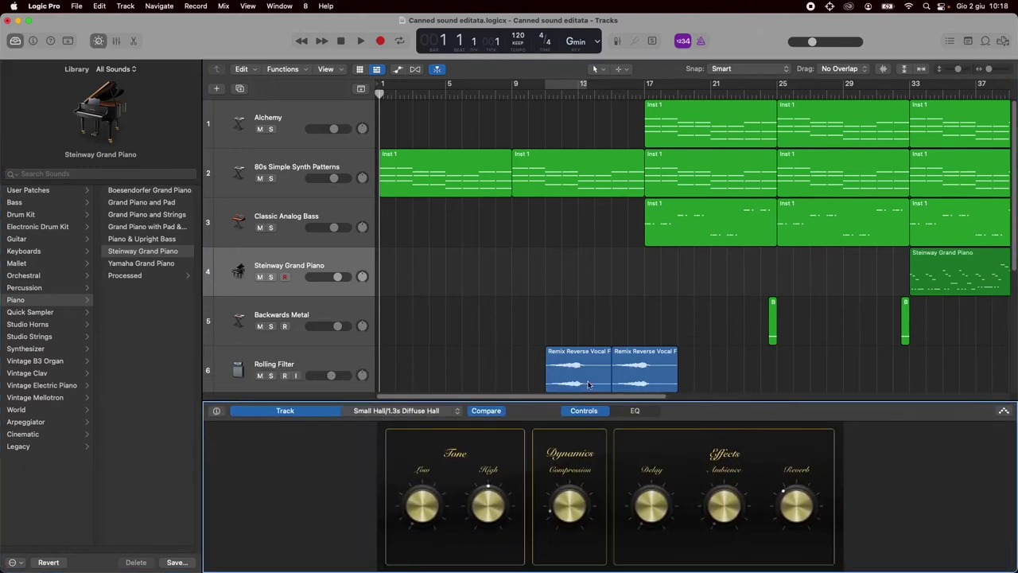
{"action": "left_click_drag", "start_coordinate": [204, 315], "coordinate": [227, 320]}
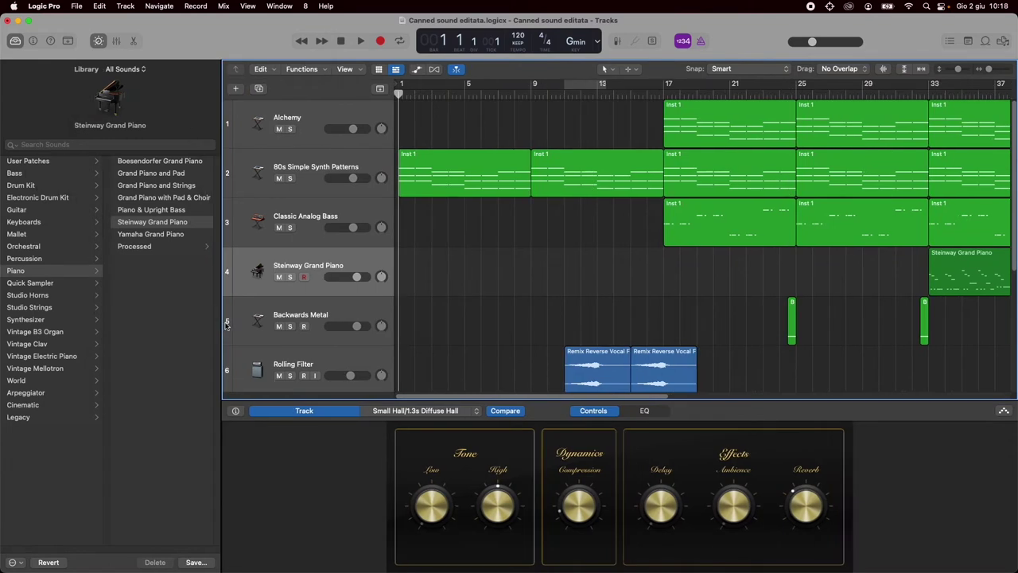
Step: Hide the docked Library and Smart Controls again
{"action": "key", "text": "y"}
{"action": "key", "text": "b"}
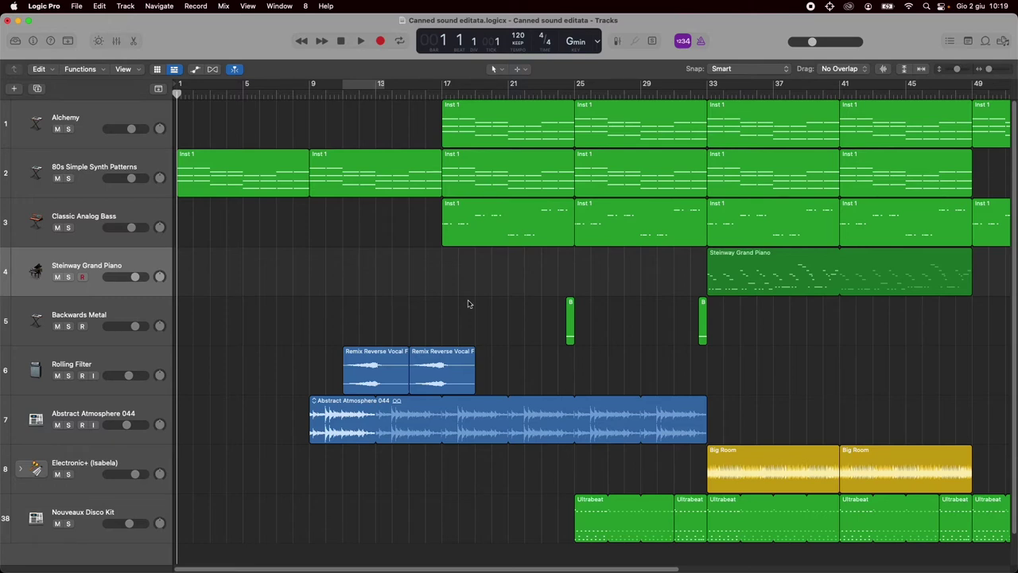
{"action": "left_click", "coordinate": [823, 233]}
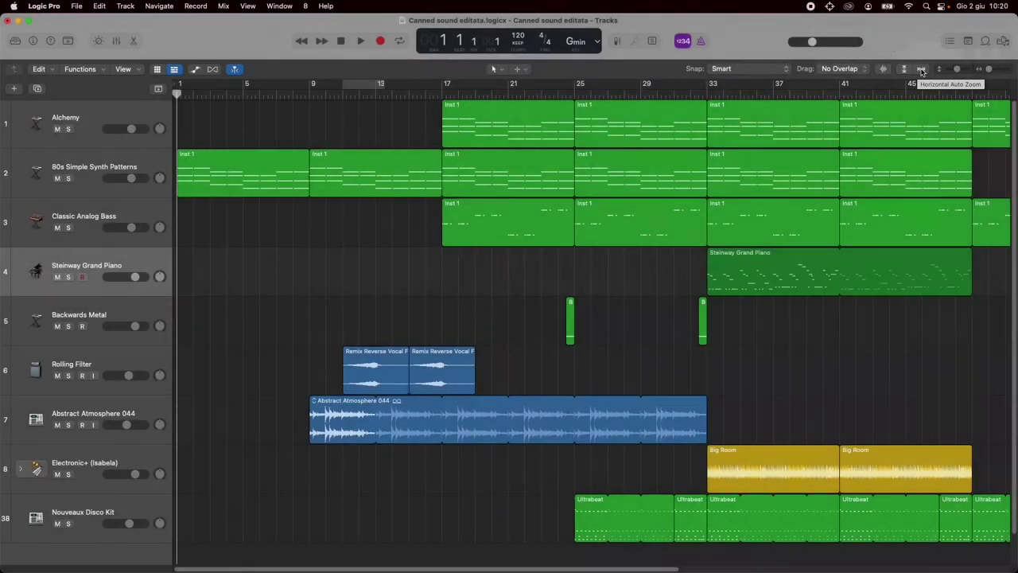
Step: Turn on Horizontal Auto Zoom and Vertical Auto Zoom for the Tracks area
{"action": "left_click", "coordinate": [921, 70]}
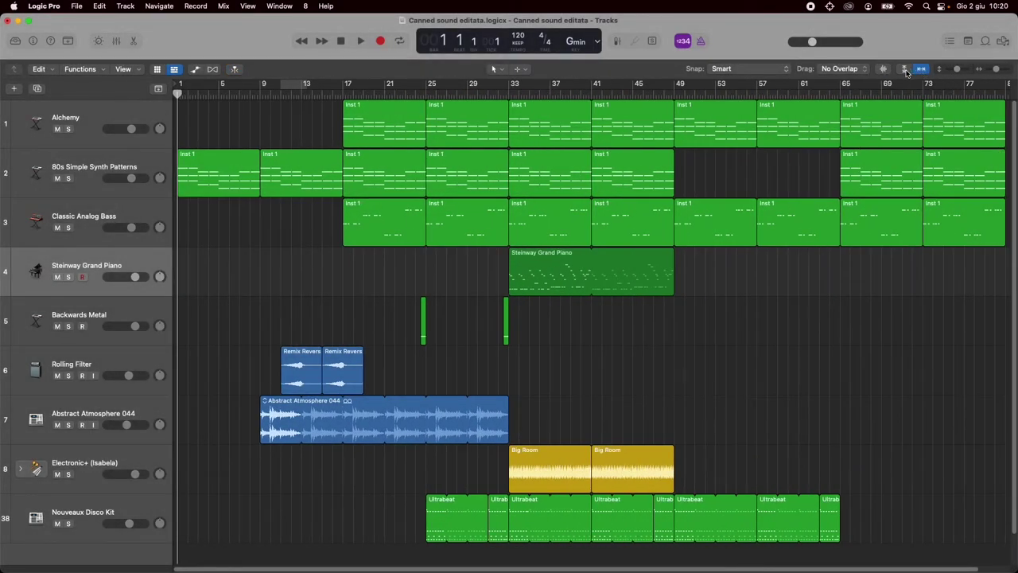
{"action": "left_click", "coordinate": [905, 70]}
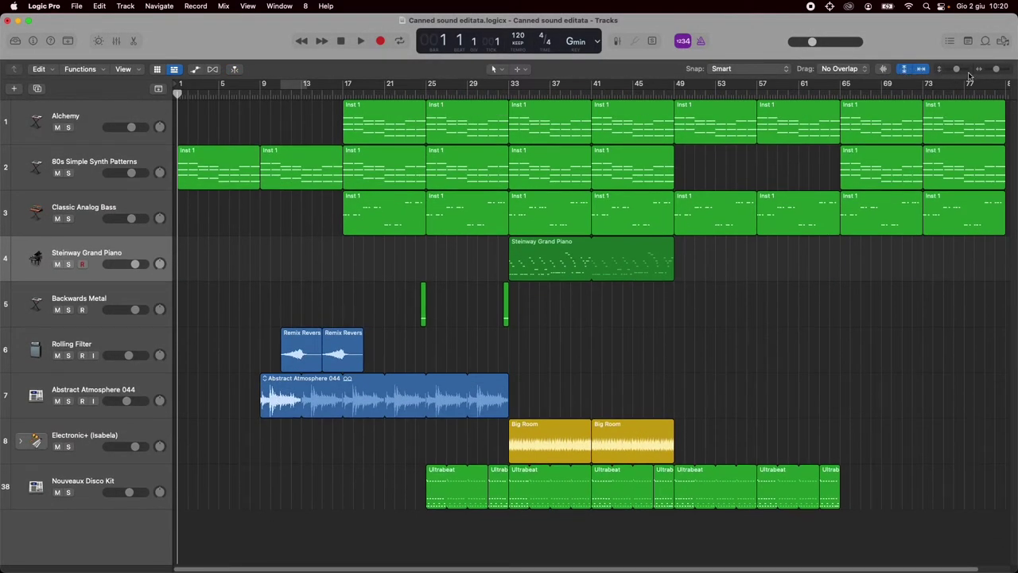
Step: Increase the track height in the Tracks area, and zoom the arrangement horizontally in and back out
{"action": "left_click_drag", "start_coordinate": [957, 72], "coordinate": [987, 70]}
{"action": "scroll", "coordinate": [886, 188], "scroll_direction": "up", "scroll_amount": 4}
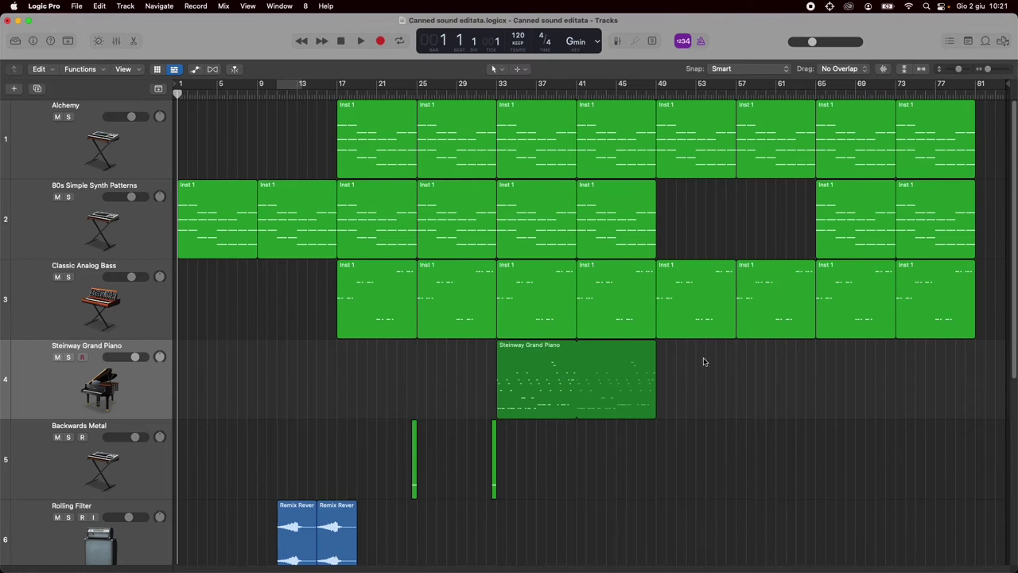
{"action": "key", "text": "super+Right"}
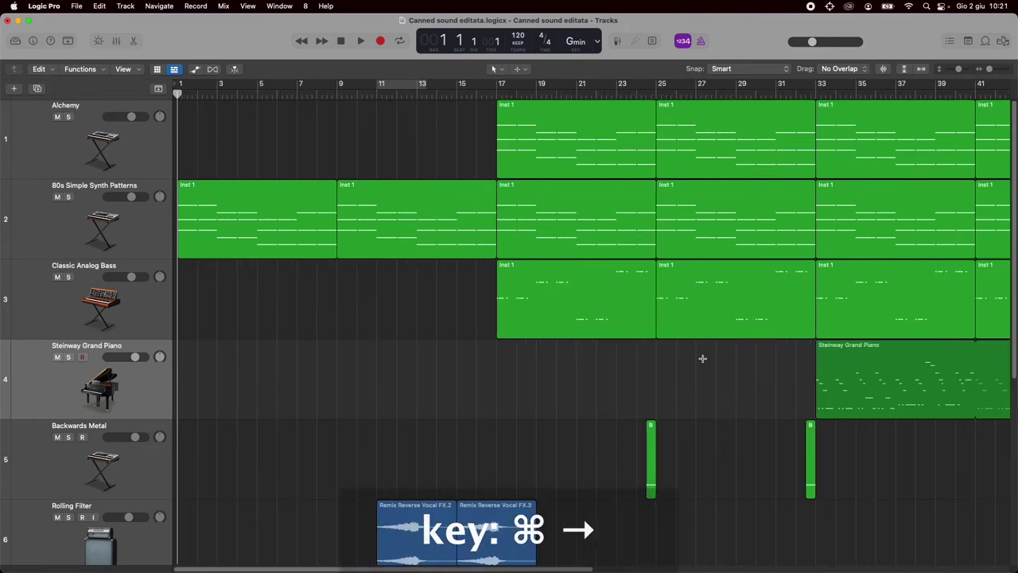
{"action": "key", "text": "super+Left"}
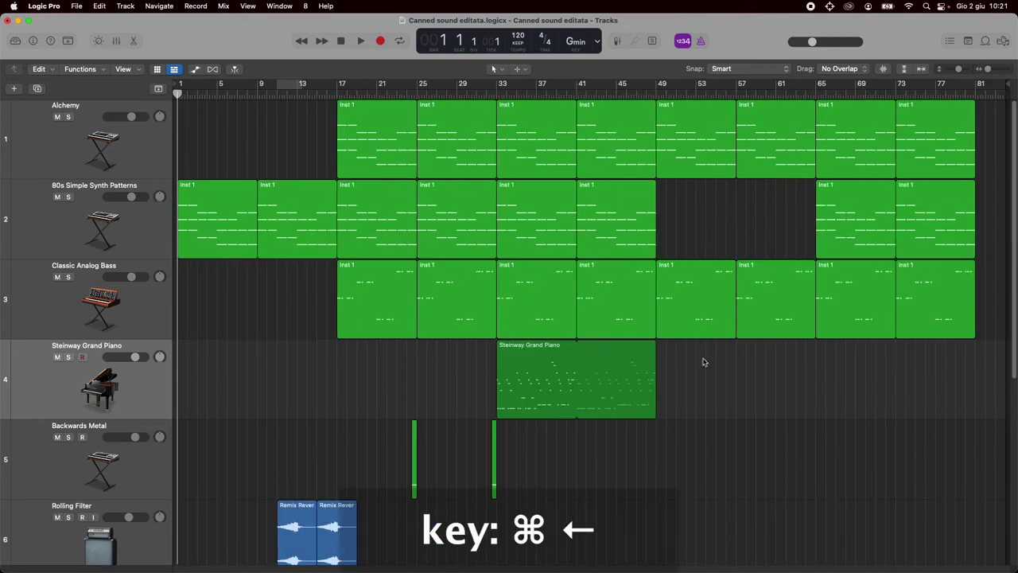
Step: Zoom the Tracks area vertically out and back in, and zoom it horizontally in and out
{"action": "key", "text": "super+Up"}
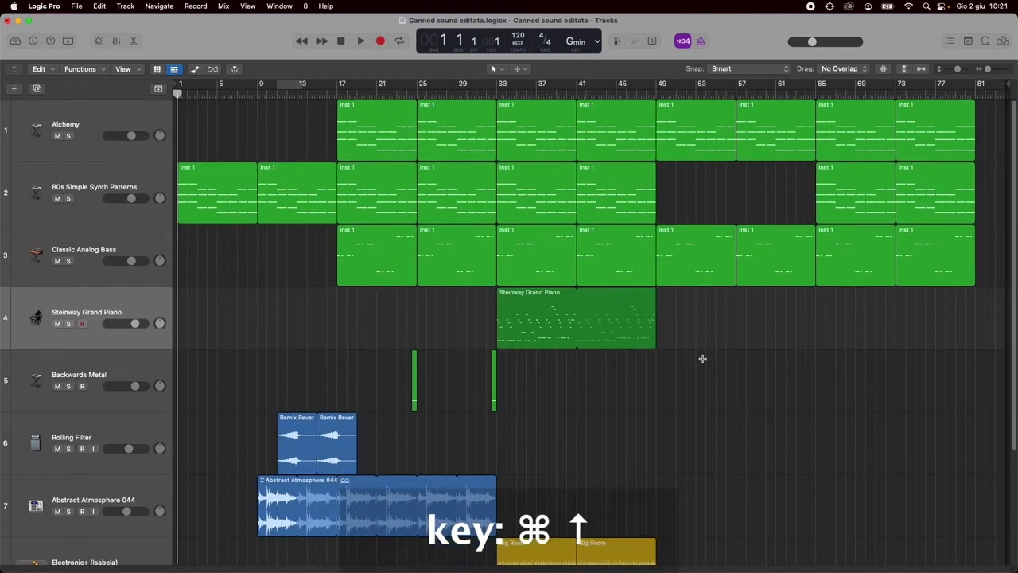
{"action": "key", "text": "super+Down"}
{"action": "key", "text": "super+Down"}
{"action": "key", "text": "super+Down"}
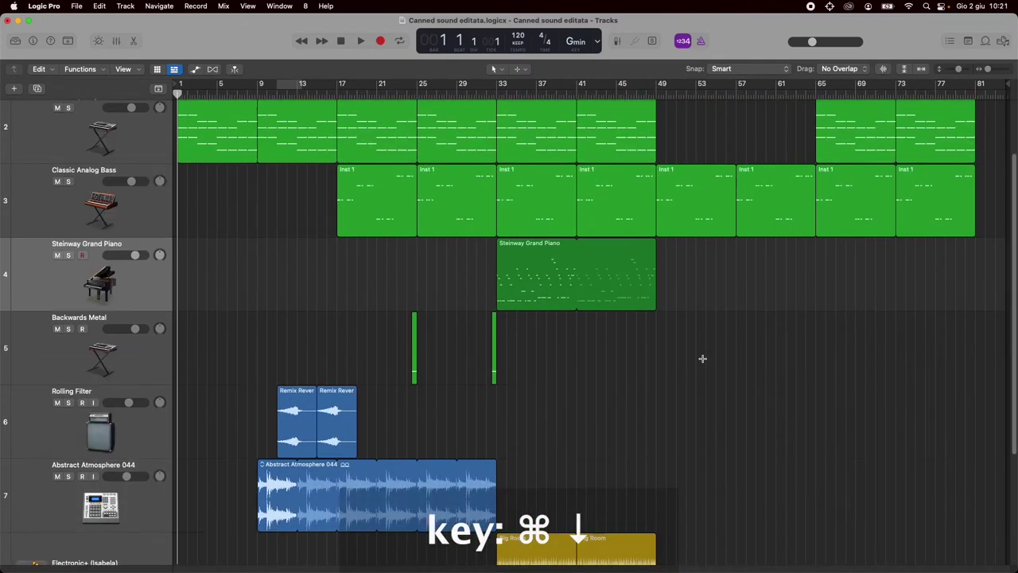
{"action": "key", "text": "super+Right"}
{"action": "key", "text": "super+Left"}
{"action": "key", "text": "super+Left"}
{"action": "key", "text": "super+Left"}
{"action": "key", "text": "super+Left"}
{"action": "key", "text": "super+Left"}
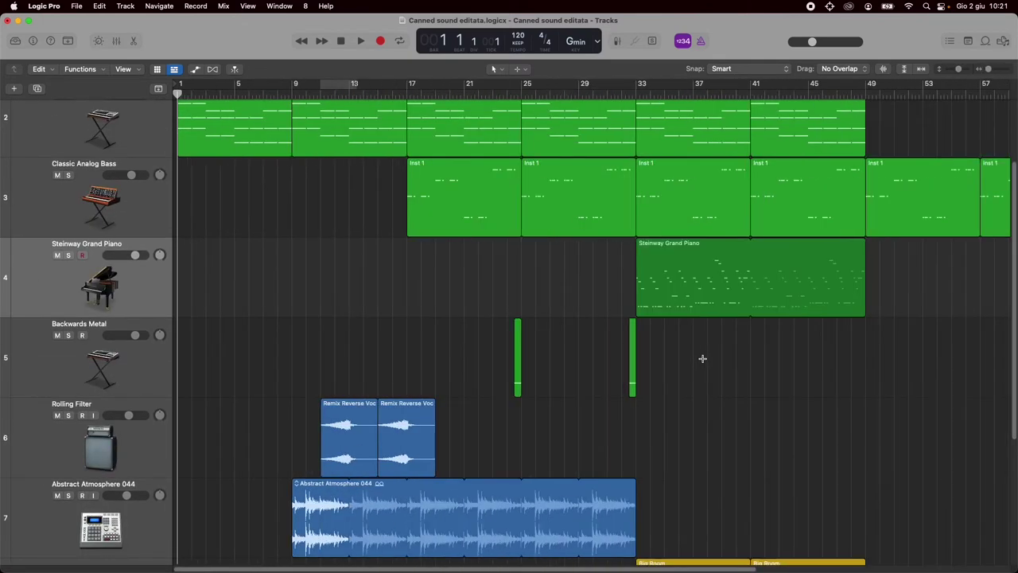
Step: Move the playhead to bar 37 and zoom the arrangement horizontally in and back out around it
{"action": "scroll", "coordinate": [702, 358], "scroll_direction": "up", "scroll_amount": 3}
{"action": "left_click_drag", "start_coordinate": [178, 94], "coordinate": [533, 93]}
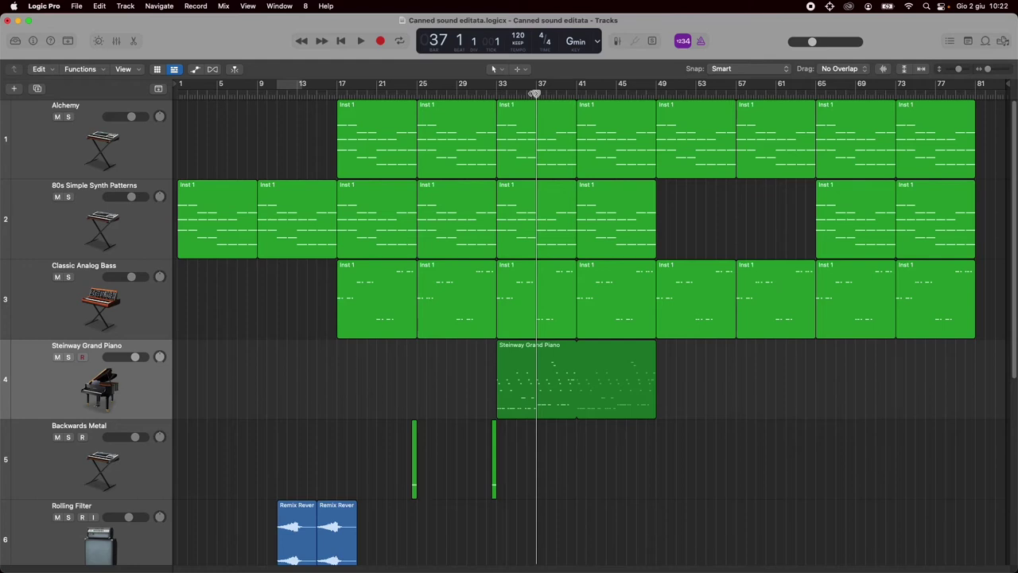
{"action": "left_click_drag", "start_coordinate": [536, 94], "coordinate": [538, 117]}
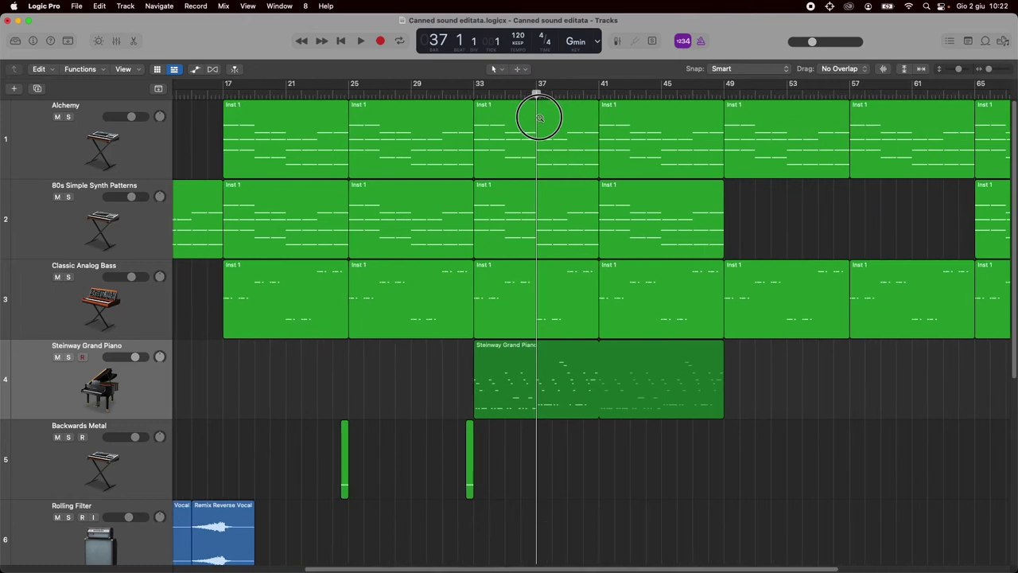
{"action": "left_click", "coordinate": [541, 144]}
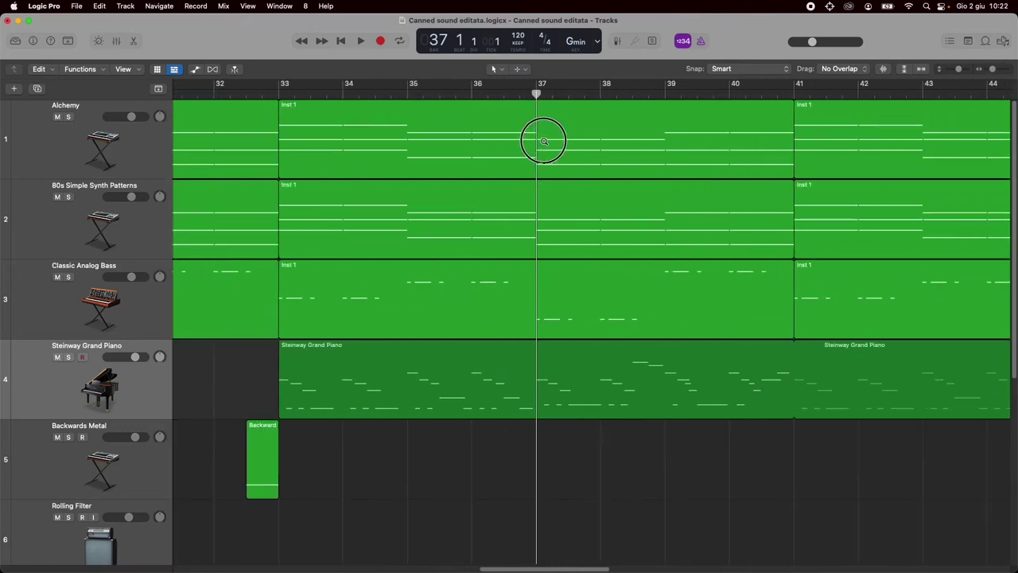
{"action": "left_click", "coordinate": [543, 132]}
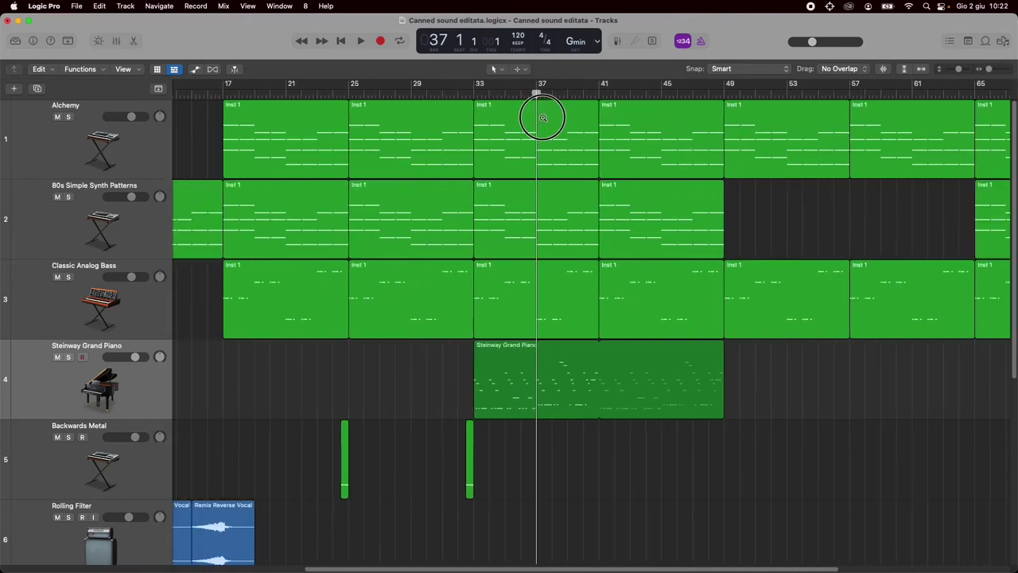
{"action": "left_click", "coordinate": [543, 118]}
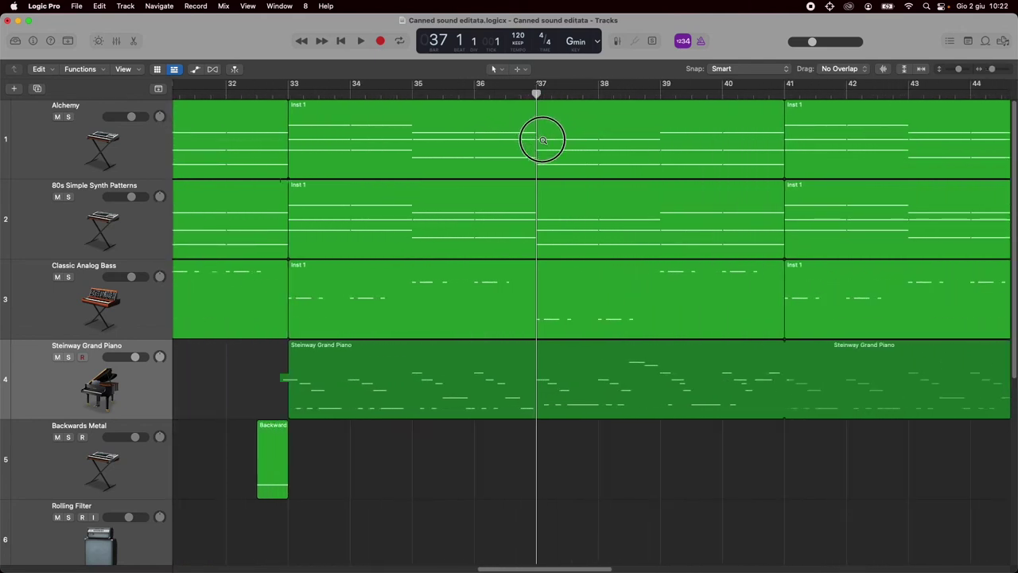
{"action": "left_click", "coordinate": [545, 128]}
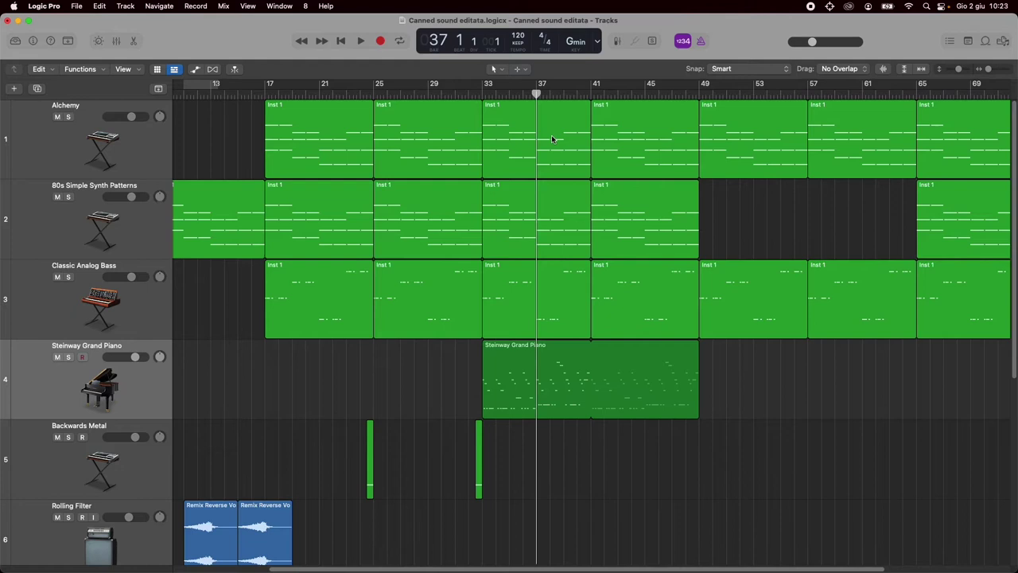
{"action": "scroll", "coordinate": [552, 139], "scroll_direction": "up", "scroll_amount": 10}
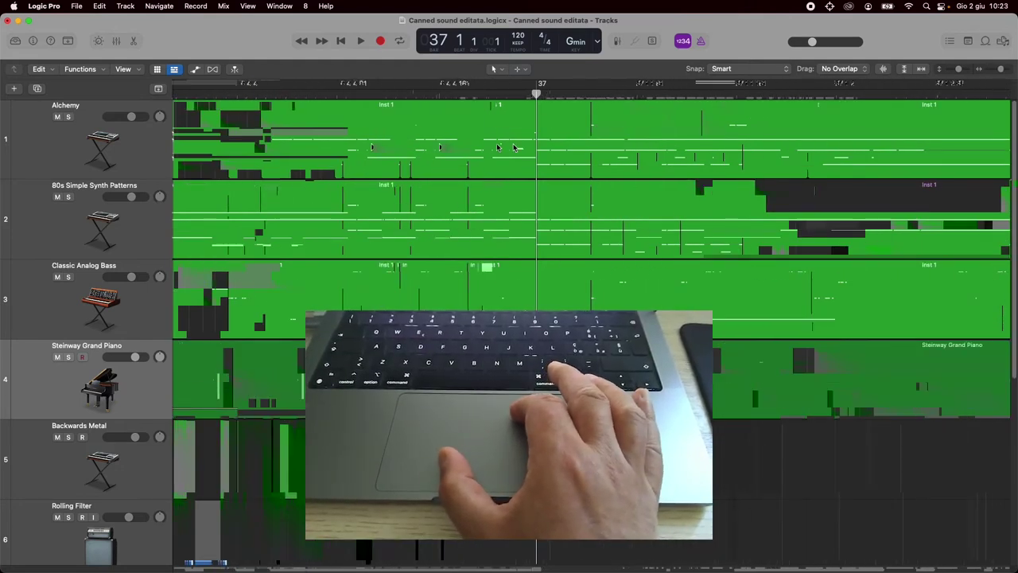
{"action": "scroll", "coordinate": [513, 147], "scroll_direction": "down", "scroll_amount": 10}
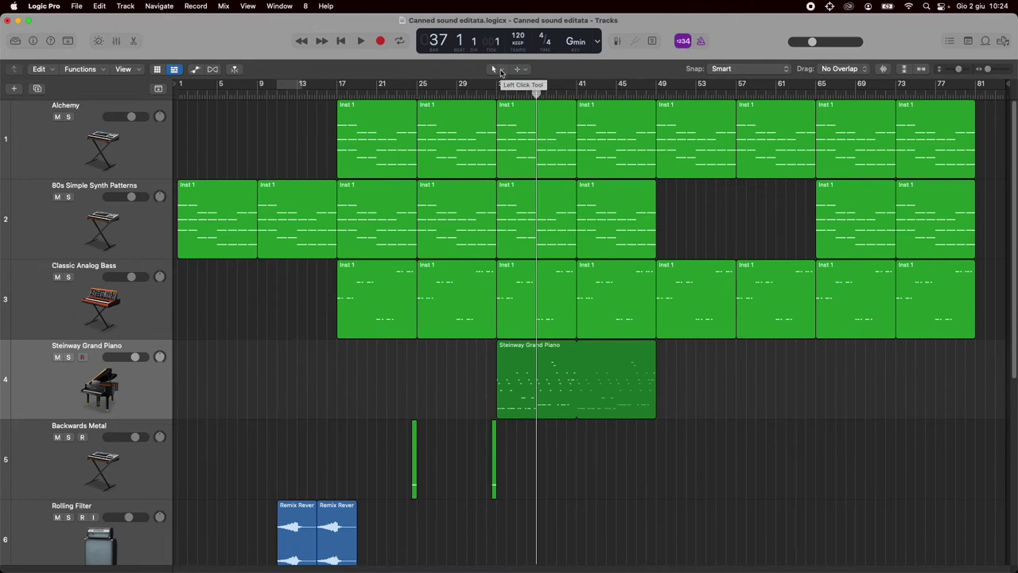
Step: Choose the Zoom Tool, zoom into an area spanning the upper five tracks, and return to the original zoom level
{"action": "left_click", "coordinate": [501, 70]}
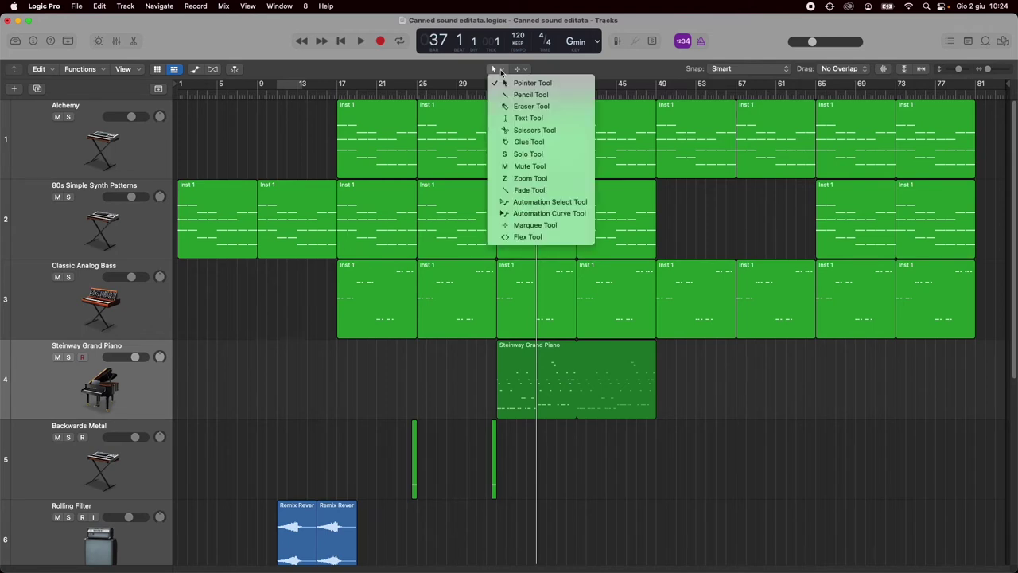
{"action": "left_click", "coordinate": [528, 179]}
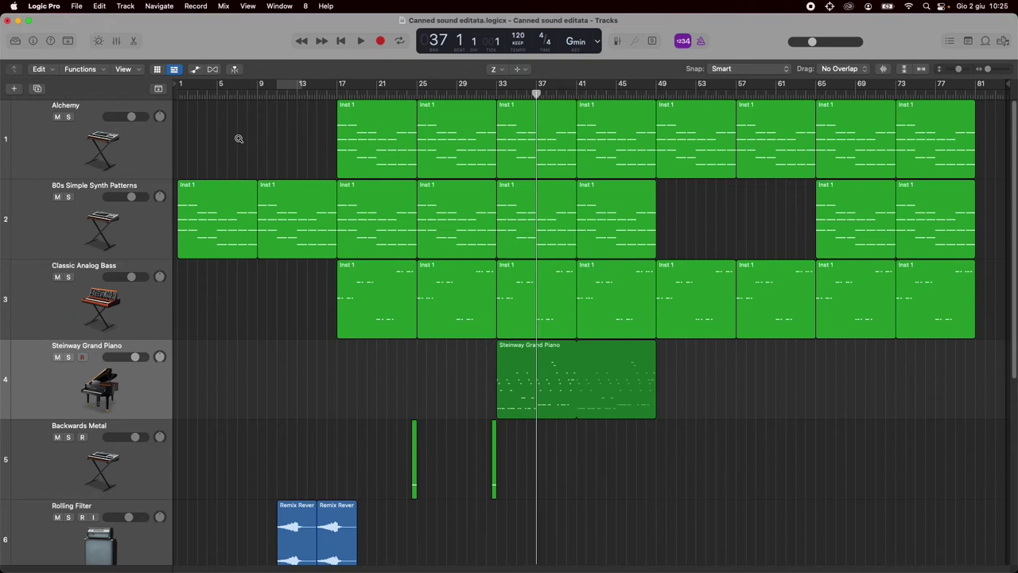
{"action": "left_click_drag", "start_coordinate": [237, 137], "coordinate": [897, 478]}
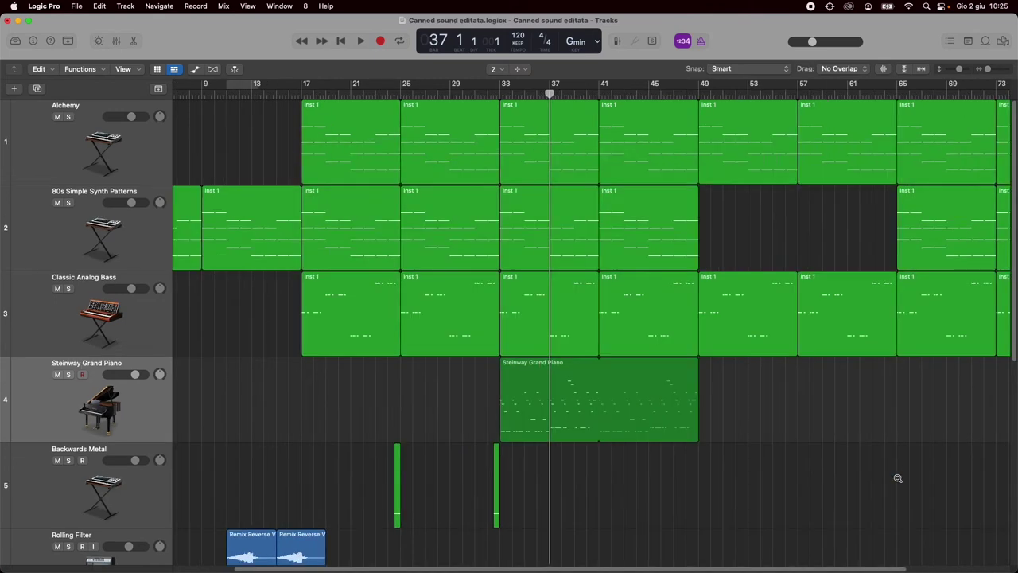
{"action": "left_click", "coordinate": [771, 406]}
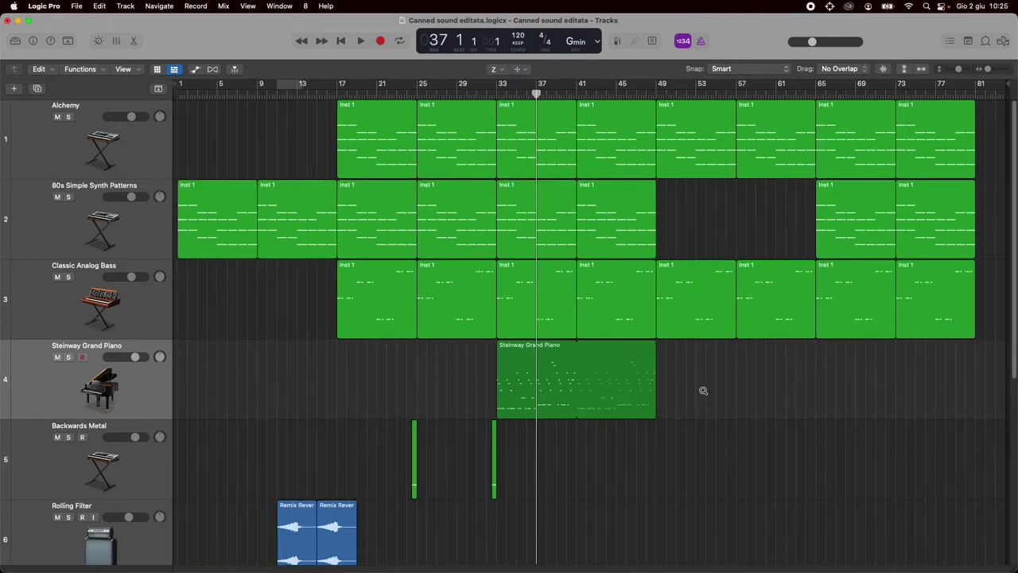
Step: Zoom into three successively smaller areas of the arrangement with the Zoom Tool, and step back out to the full arrangement
{"action": "left_click_drag", "start_coordinate": [222, 130], "coordinate": [901, 479]}
{"action": "left_click_drag", "start_coordinate": [294, 195], "coordinate": [736, 412]}
{"action": "left_click_drag", "start_coordinate": [362, 475], "coordinate": [797, 191]}
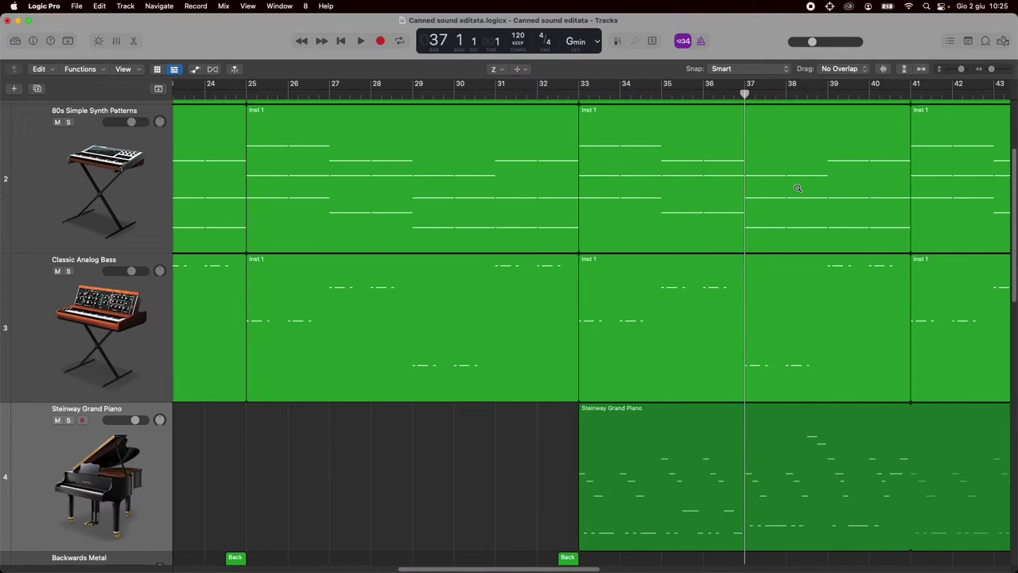
{"action": "left_click", "coordinate": [438, 457]}
{"action": "left_click", "coordinate": [438, 457]}
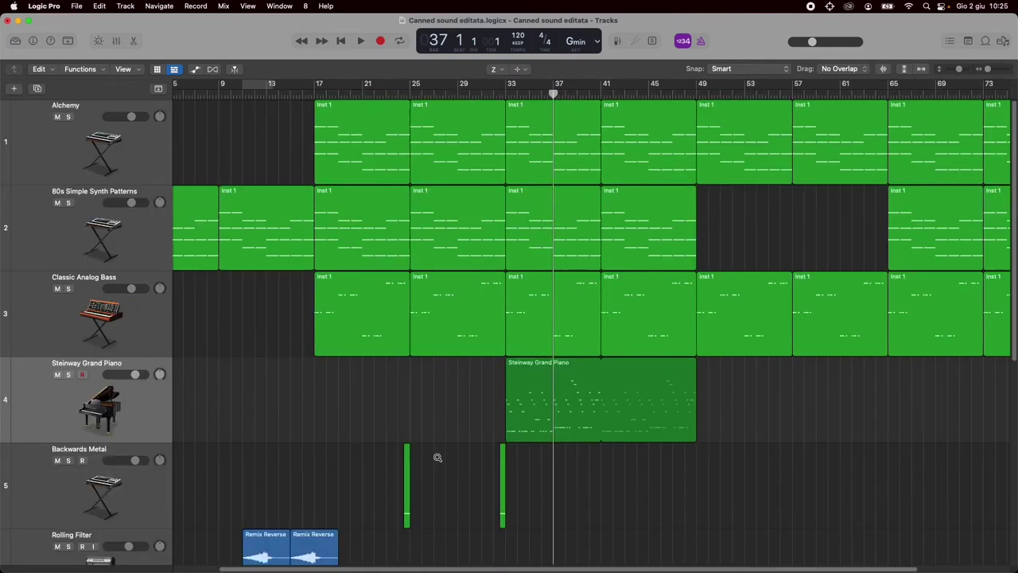
{"action": "left_click", "coordinate": [438, 458]}
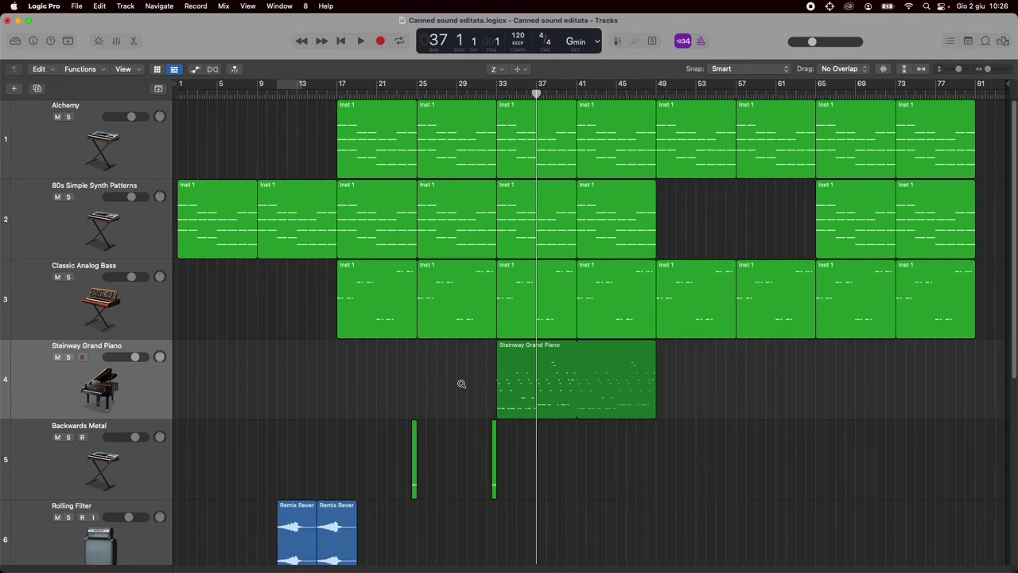
Step: Reduce the track height until all tracks fit and save it as Zoom 1, then zoom in closer and save that as Zoom 2
{"action": "left_click_drag", "start_coordinate": [960, 71], "coordinate": [955, 70]}
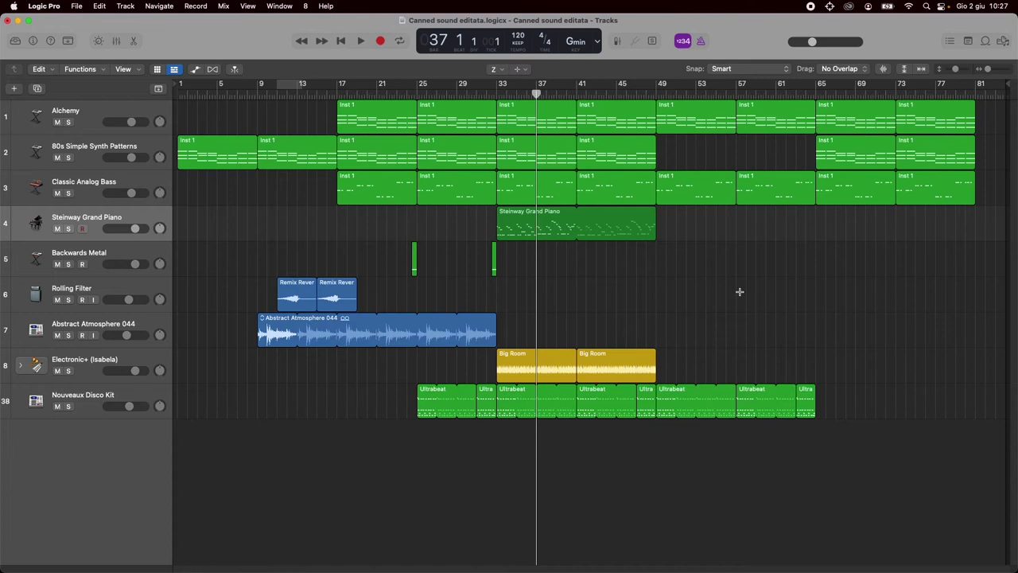
{"action": "key", "text": "ctrl+alt+super+shift+1"}
{"action": "left_click_drag", "start_coordinate": [957, 70], "coordinate": [994, 71]}
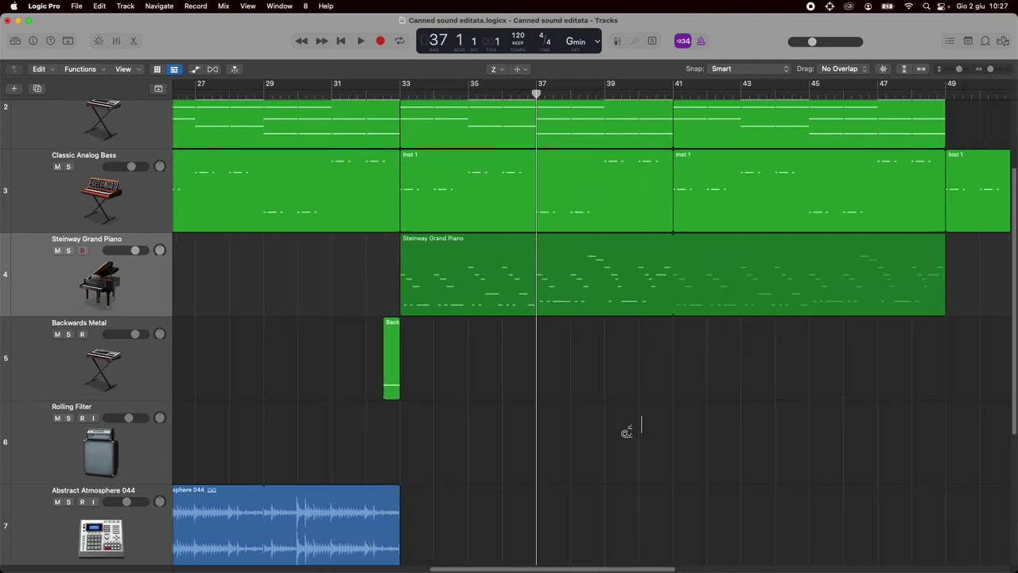
{"action": "scroll", "coordinate": [661, 327], "scroll_direction": "up", "scroll_amount": 3}
{"action": "scroll", "coordinate": [661, 327], "scroll_direction": "left", "scroll_amount": 15}
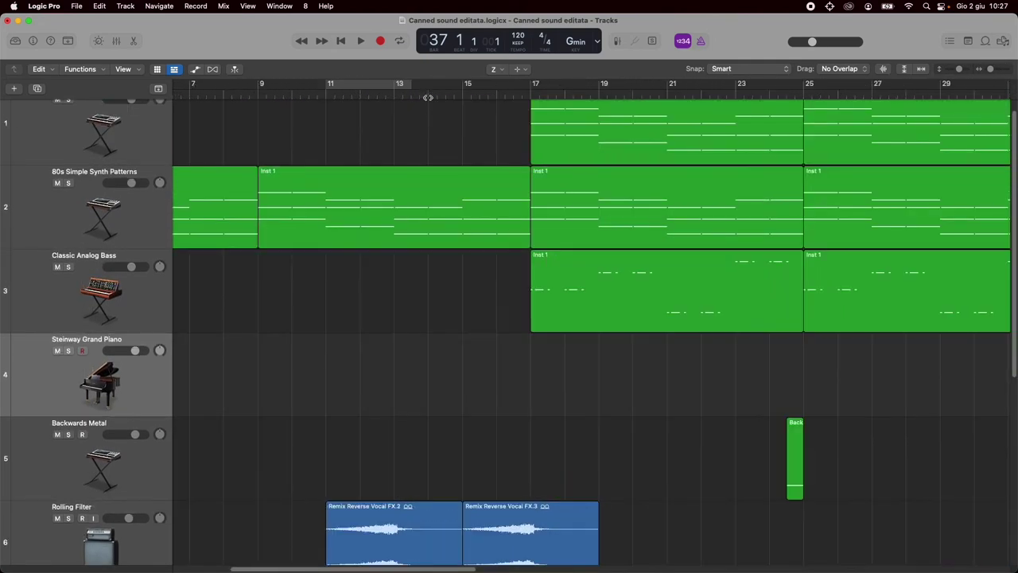
{"action": "key", "text": "ctrl+alt+super+shift+2"}
Step: Zoom in further both vertically and horizontally and save the view as Zoom 3
{"action": "left_click_drag", "start_coordinate": [991, 69], "coordinate": [962, 70]}
{"action": "scroll", "coordinate": [851, 247], "scroll_direction": "up", "scroll_amount": 5}
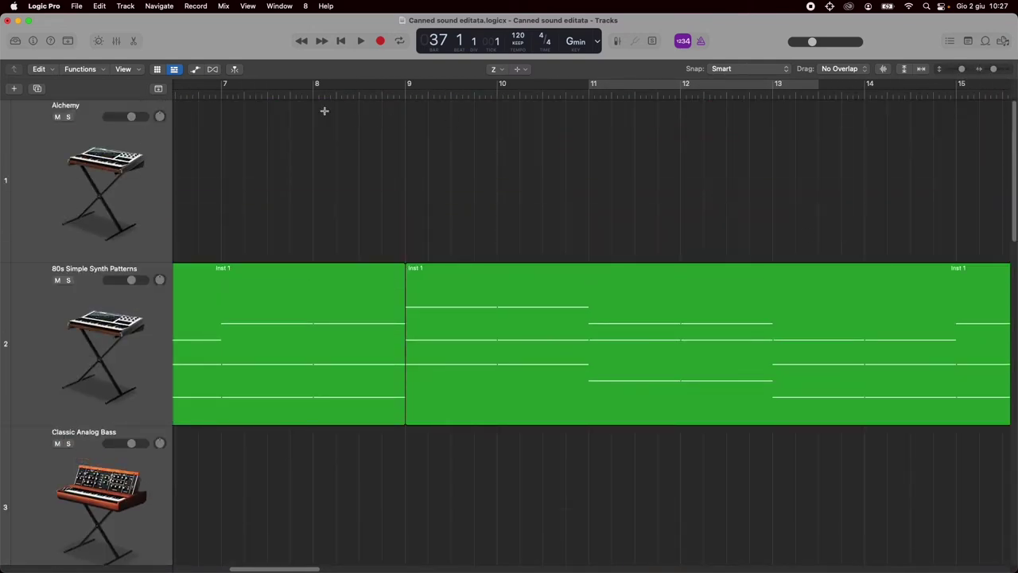
{"action": "key", "text": "ctrl+alt+super+shift+3"}
Step: Recall the saved Zoom 1, Zoom 2 and Zoom 3 levels in turn, and return to Zoom 1
{"action": "key", "text": "ctrl+alt+super+1"}
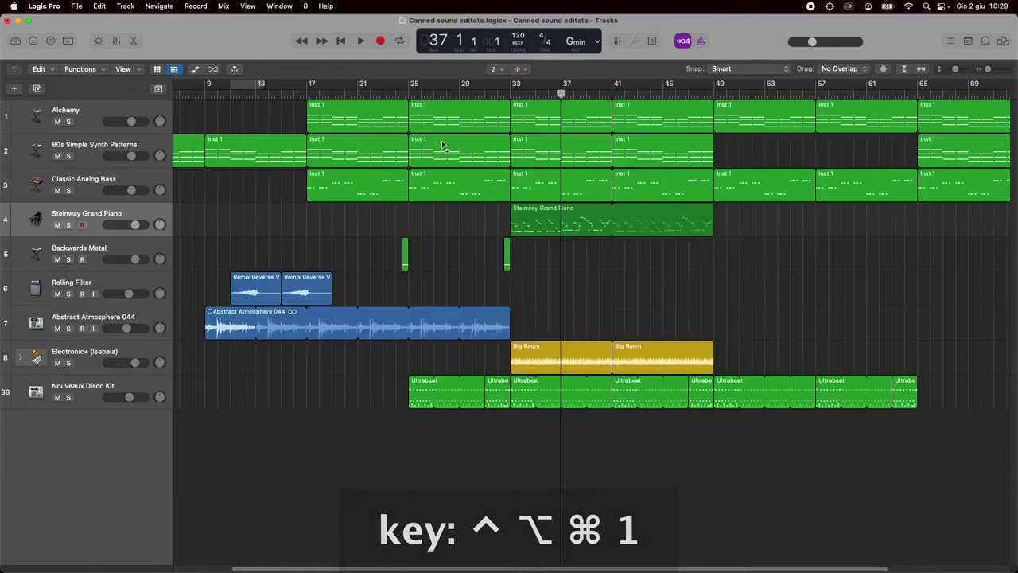
{"action": "key", "text": "ctrl+alt+super+2"}
{"action": "key", "text": "ctrl+alt+super+3"}
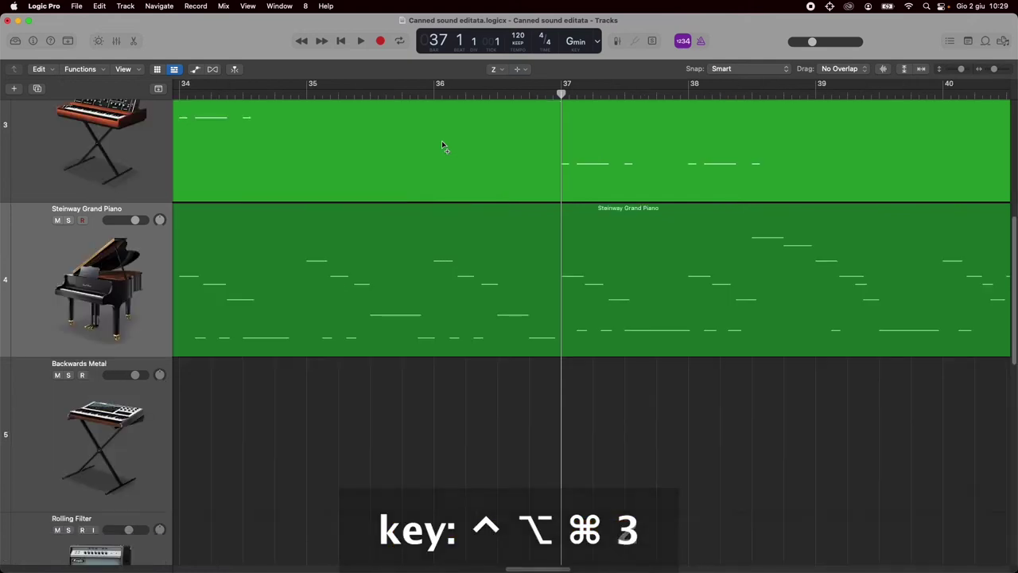
{"action": "key", "text": "ctrl+alt+super+1"}
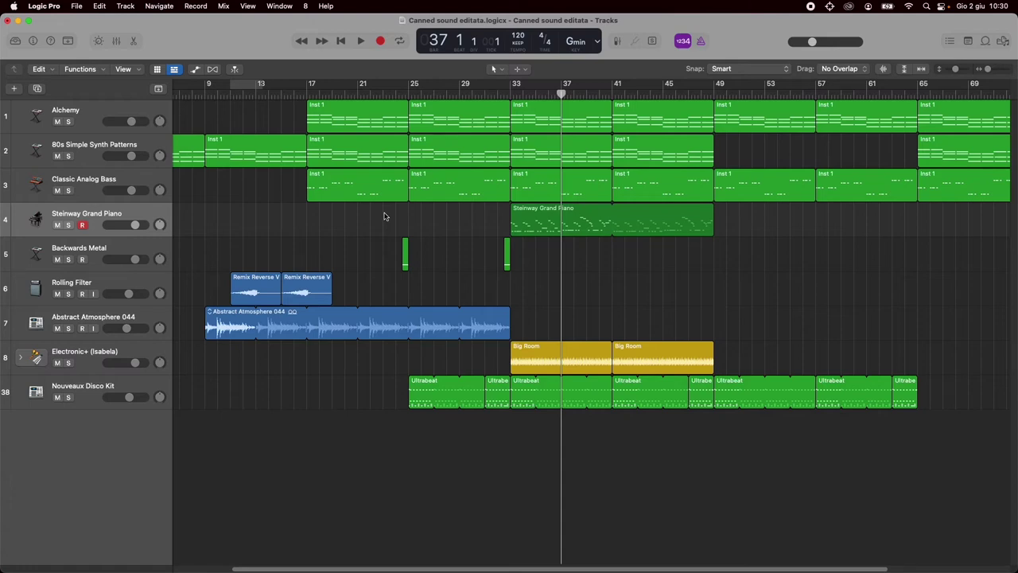
Step: Show the inspector, open the Sampler plug-in of the Steinway Grand Piano track and shift its window slightly to the left
{"action": "key", "text": "i"}
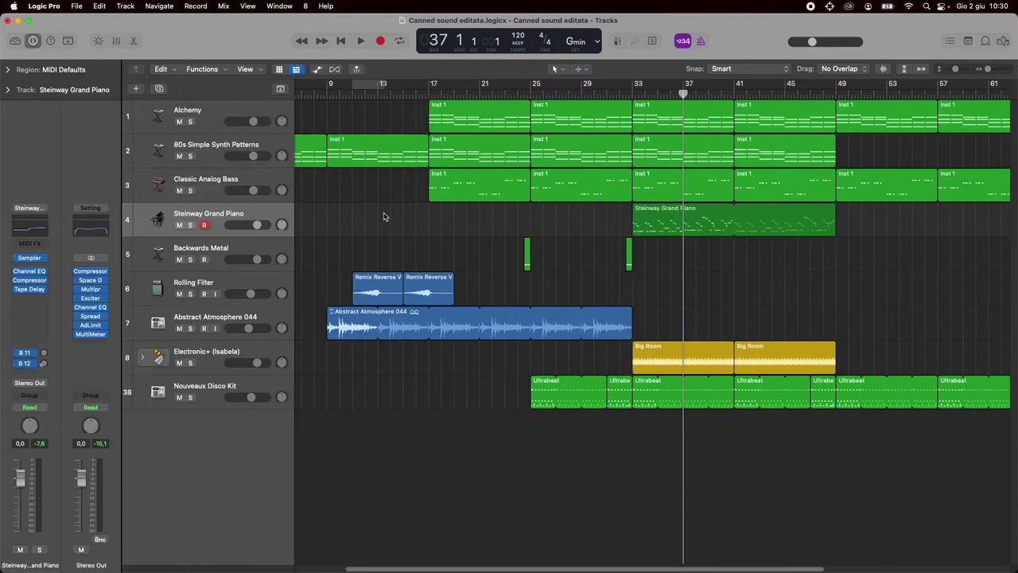
{"action": "left_click", "coordinate": [29, 258]}
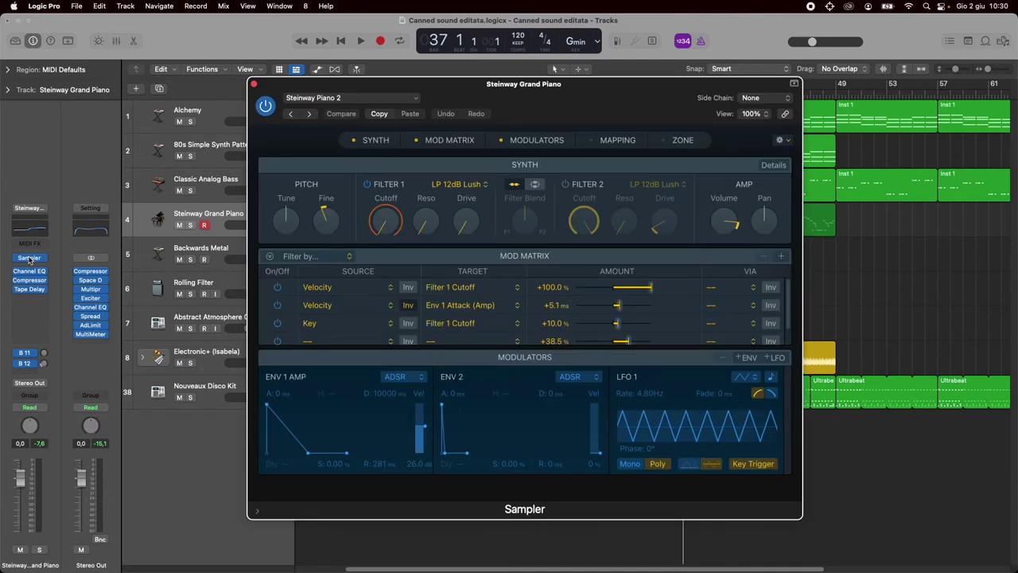
{"action": "left_click_drag", "start_coordinate": [576, 105], "coordinate": [524, 101]}
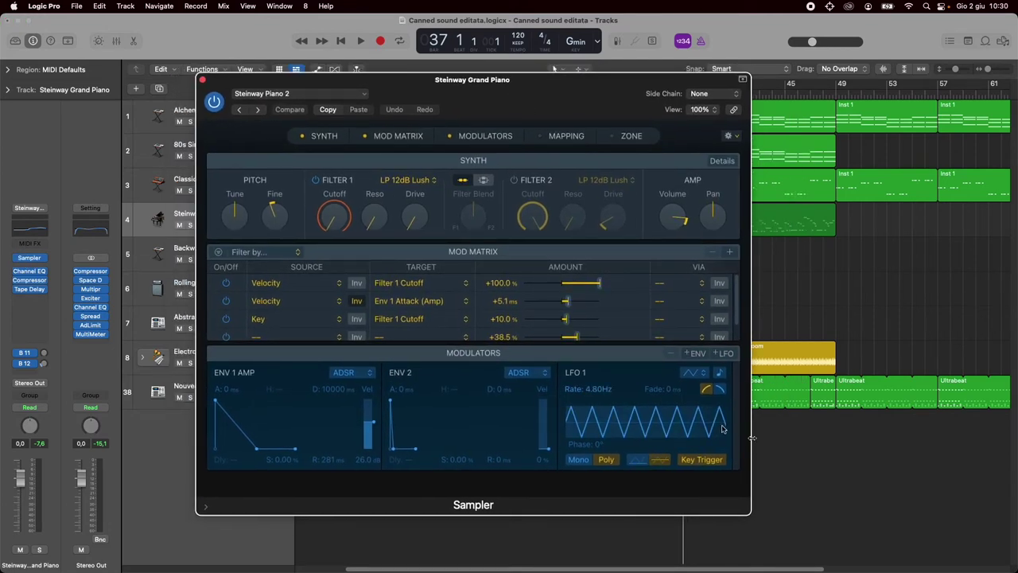
Step: Enlarge the Sampler window to 103%, and reset its view size to 100%
{"action": "mouse_move", "coordinate": [751, 515]}
{"action": "left_mouse_down"}
{"action": "mouse_move", "coordinate": [578, 395]}
{"action": "mouse_move", "coordinate": [549, 388]}
{"action": "mouse_move", "coordinate": [688, 432]}
{"action": "mouse_move", "coordinate": [667, 477]}
{"action": "mouse_move", "coordinate": [764, 530]}
{"action": "left_mouse_up"}
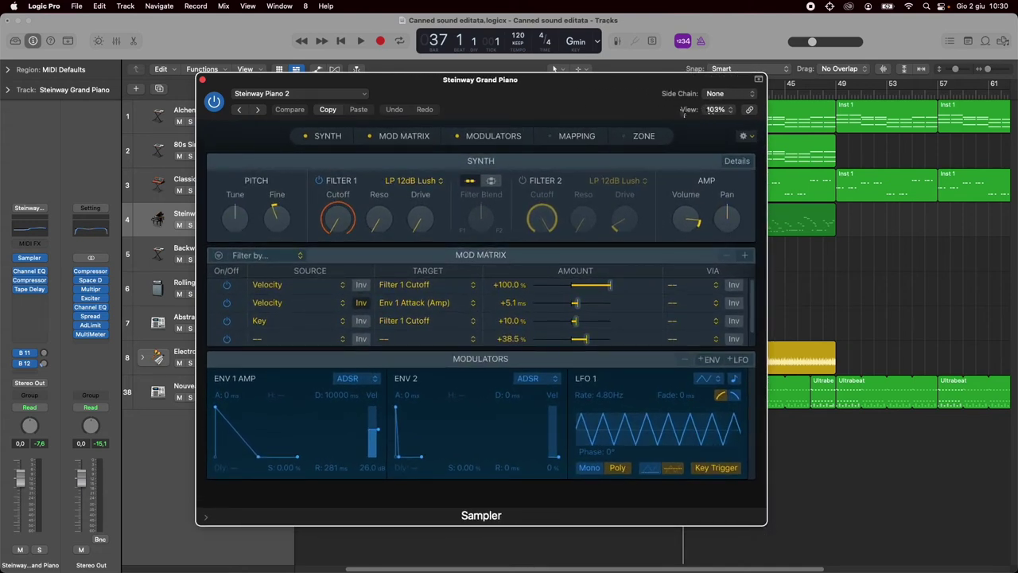
{"action": "left_click", "coordinate": [718, 112]}
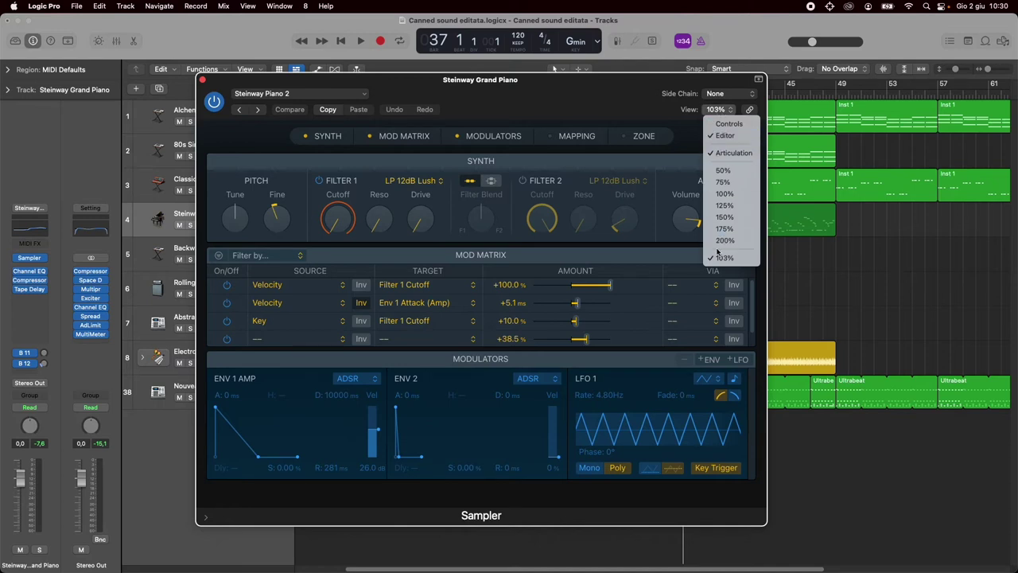
{"action": "left_click", "coordinate": [731, 194]}
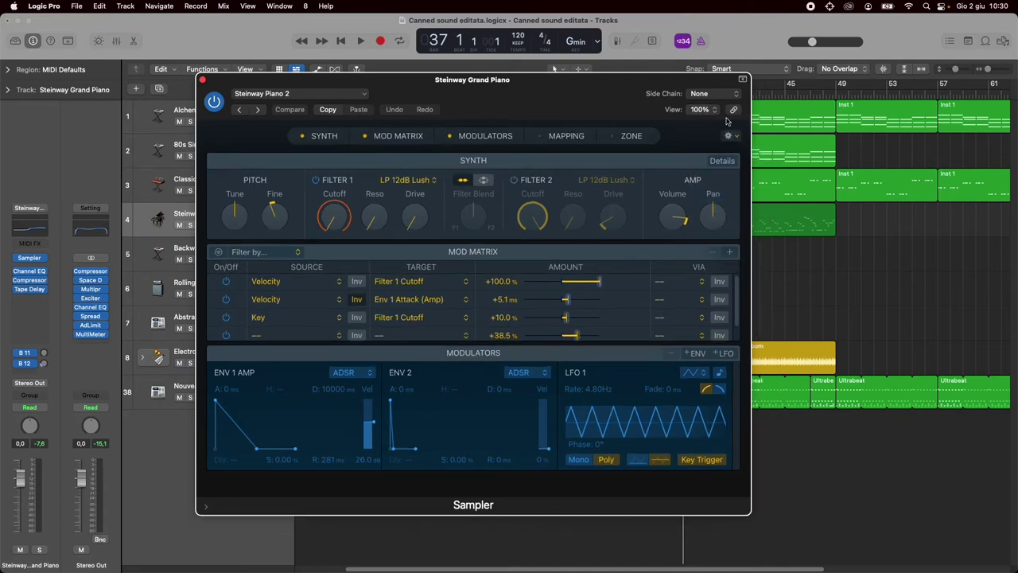
Step: Set the Sampler window's view size to 50% and back to 100%, and close the window
{"action": "left_click", "coordinate": [701, 110]}
{"action": "left_click", "coordinate": [708, 171]}
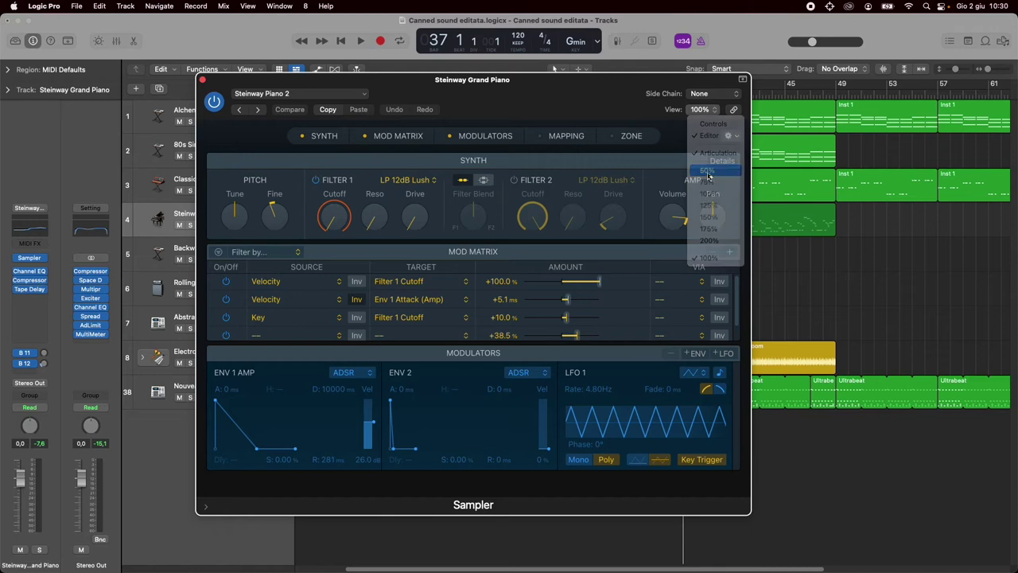
{"action": "left_click", "coordinate": [430, 111]}
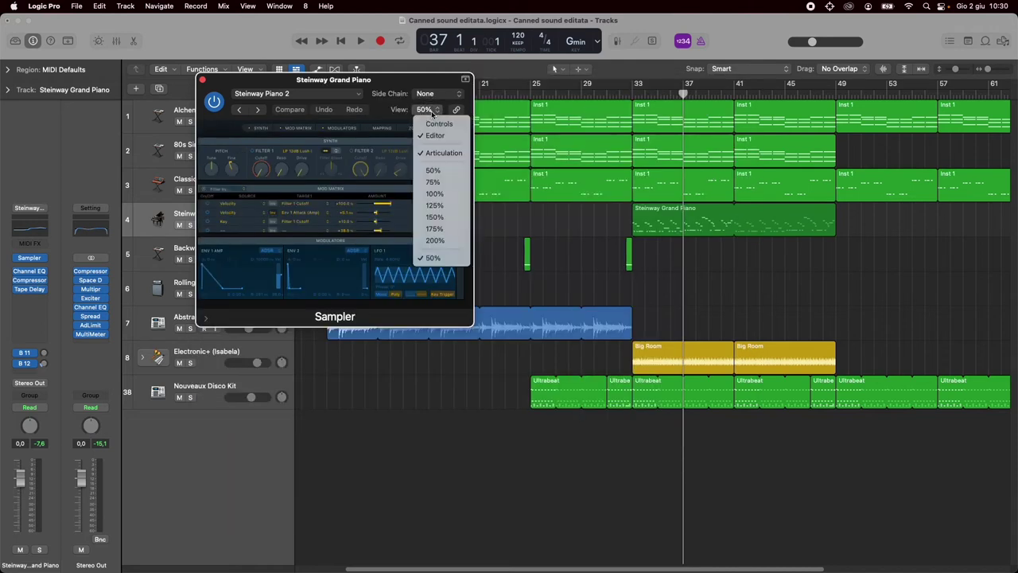
{"action": "left_click", "coordinate": [448, 195]}
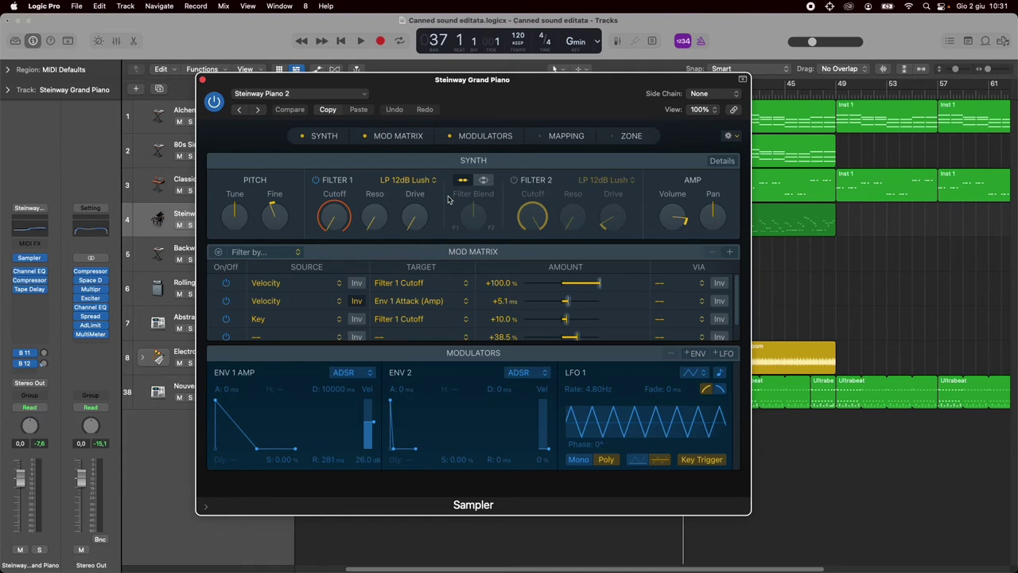
{"action": "left_click", "coordinate": [202, 79]}
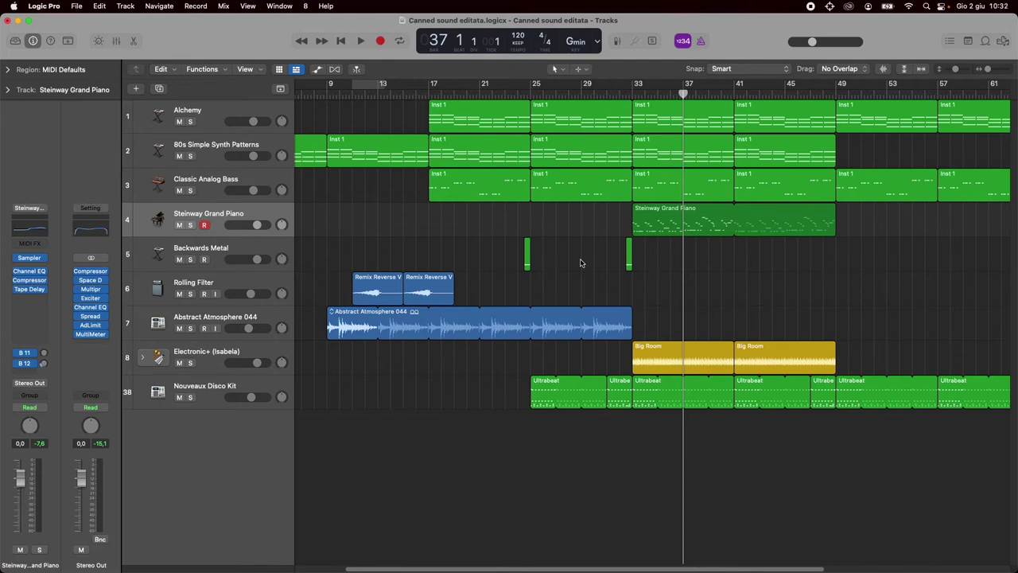
Step: Show the Event List, view the bar 9 Inst 1 region's events, return to the region list and open the Steinway Grand Piano region
{"action": "left_click", "coordinate": [950, 42]}
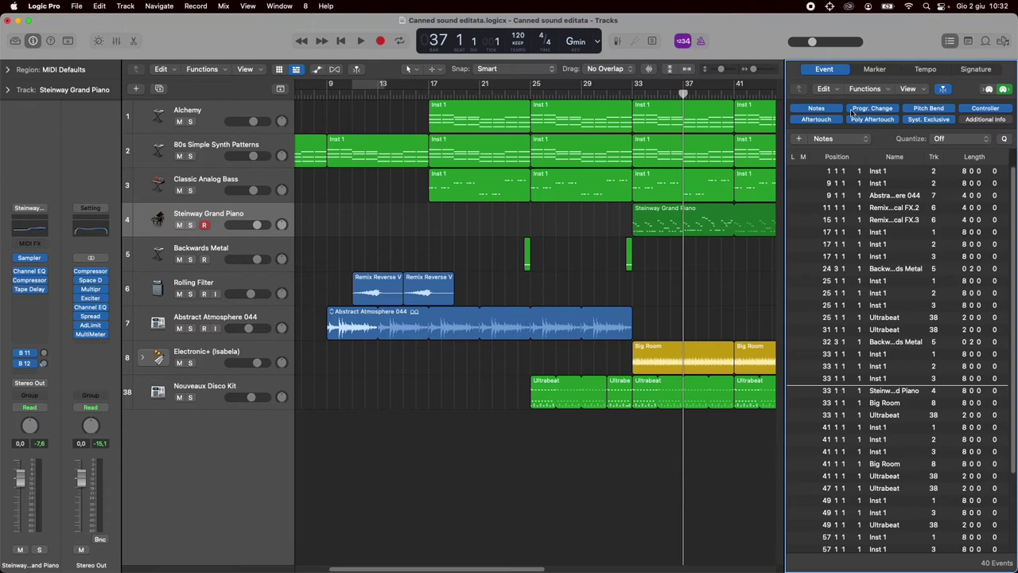
{"action": "left_click", "coordinate": [389, 144]}
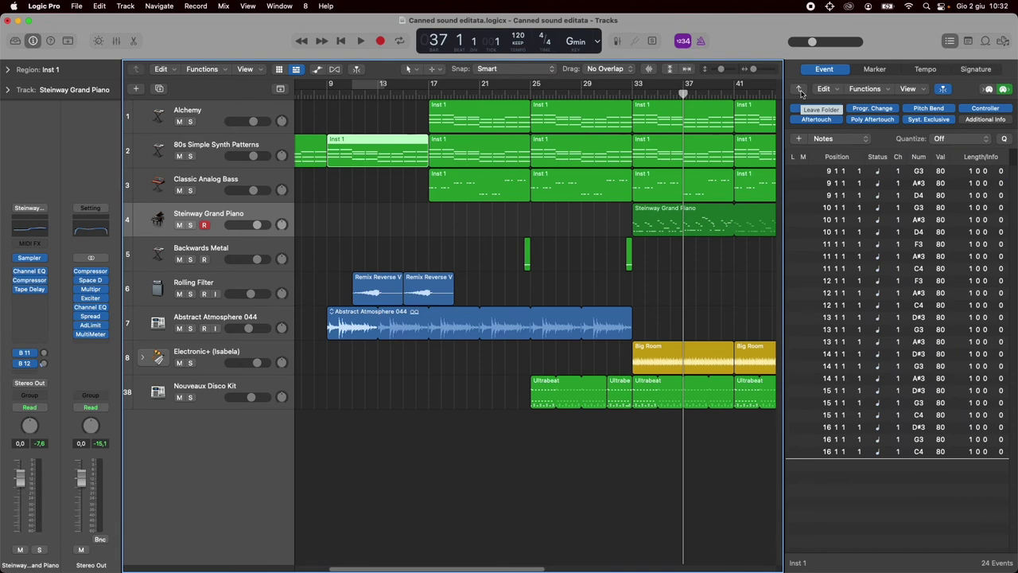
{"action": "left_click", "coordinate": [801, 91]}
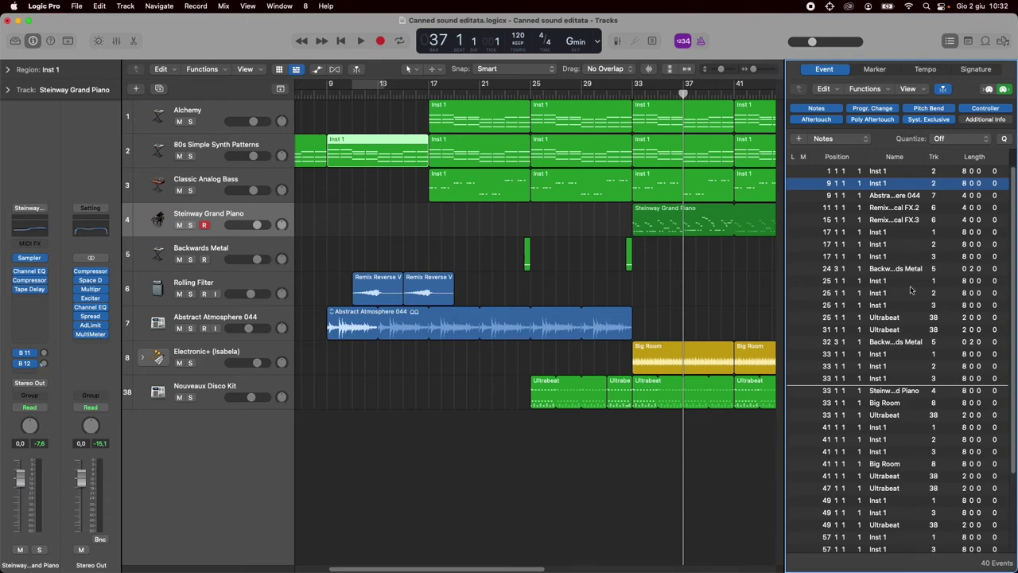
{"action": "double_click", "coordinate": [891, 381]}
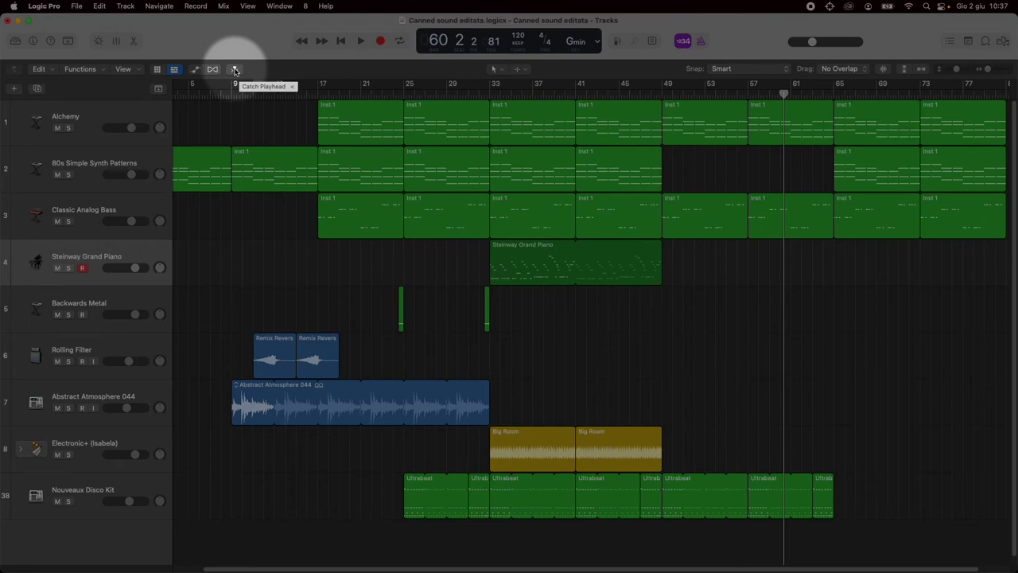
Step: Turn on Catch Playhead, and play the project while zooming the Tracks area in horizontally
{"action": "left_click", "coordinate": [234, 70]}
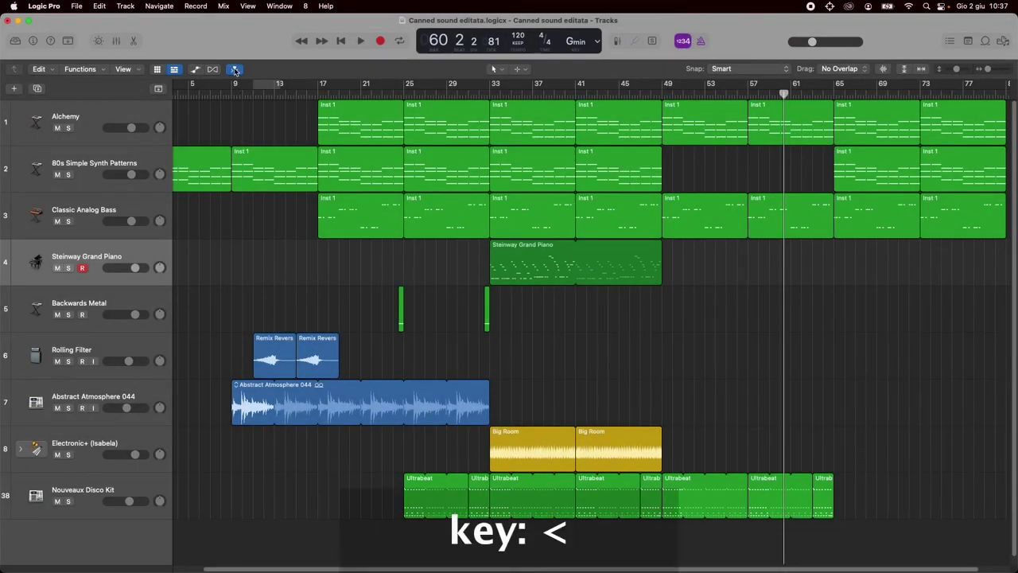
{"action": "key", "text": "space"}
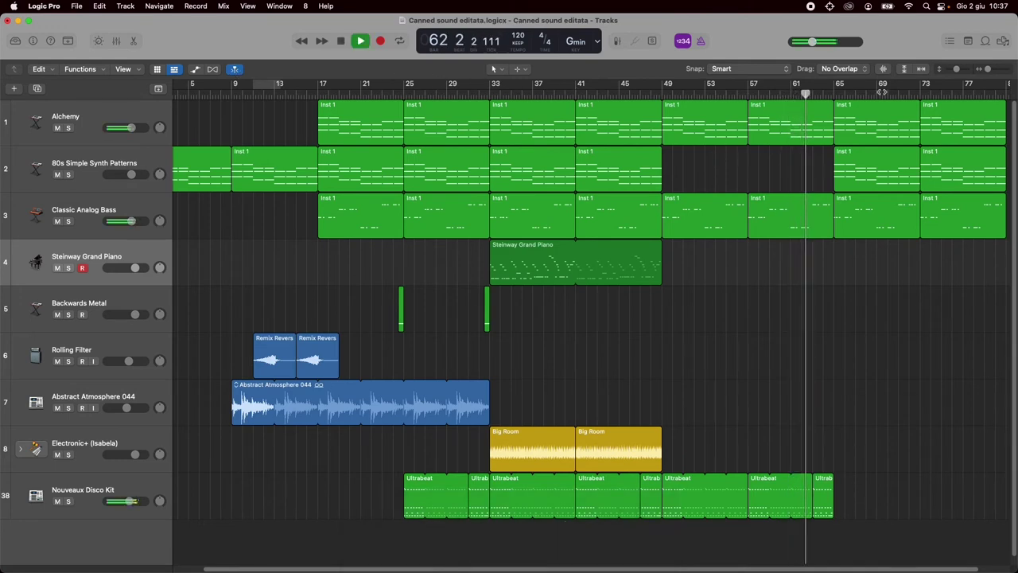
{"action": "left_click_drag", "start_coordinate": [987, 68], "coordinate": [995, 68]}
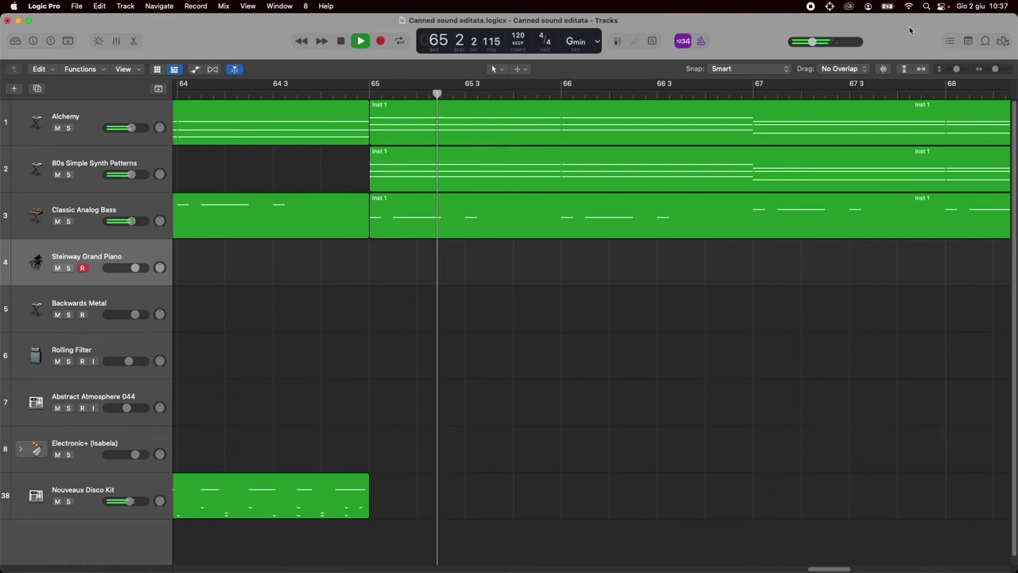
{"action": "key", "text": "space"}
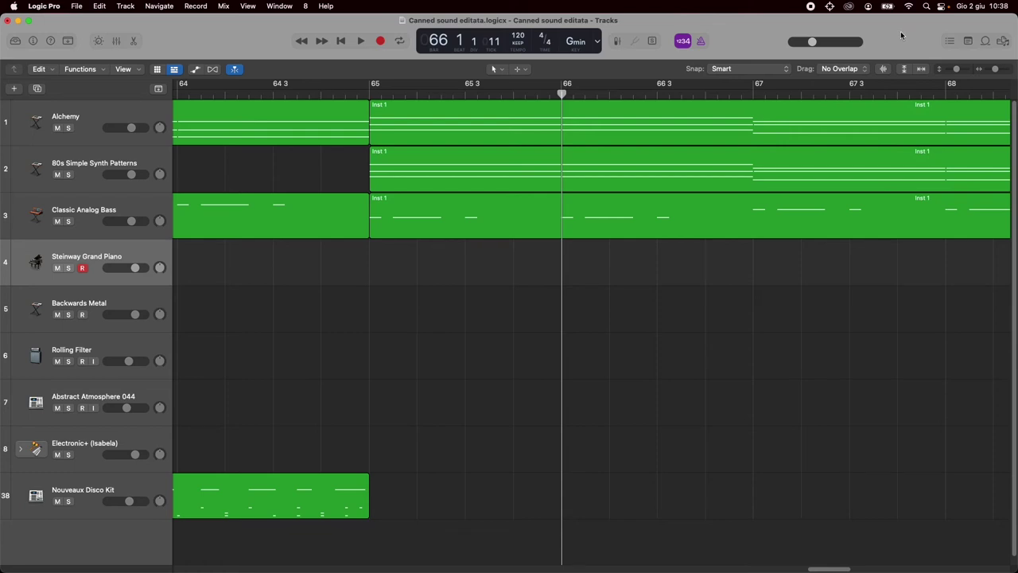
Step: Examine the Catch settings in the General preferences and close the preferences window
{"action": "left_click", "coordinate": [49, 6]}
{"action": "mouse_move", "coordinate": [63, 44]}
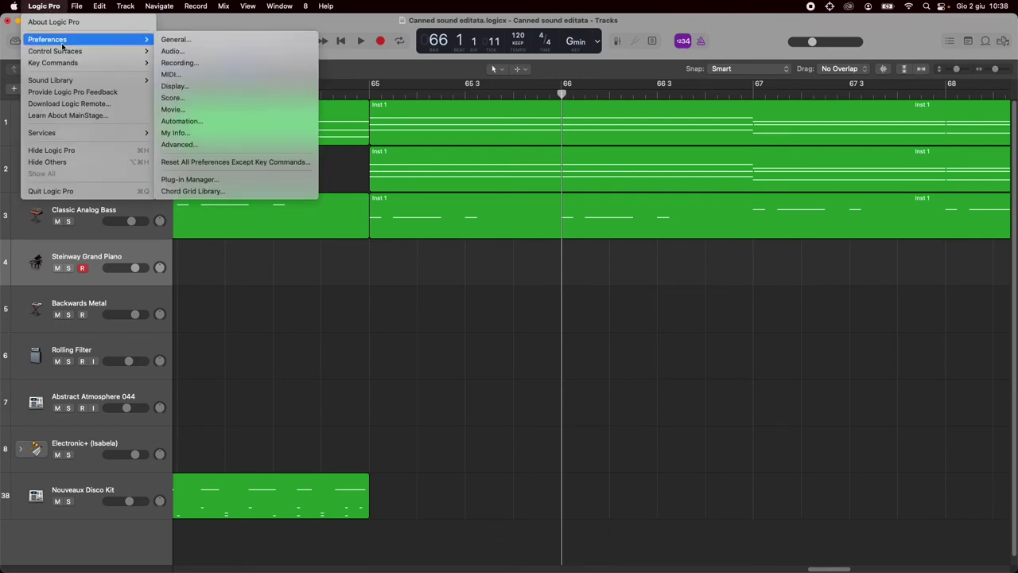
{"action": "left_click", "coordinate": [223, 45]}
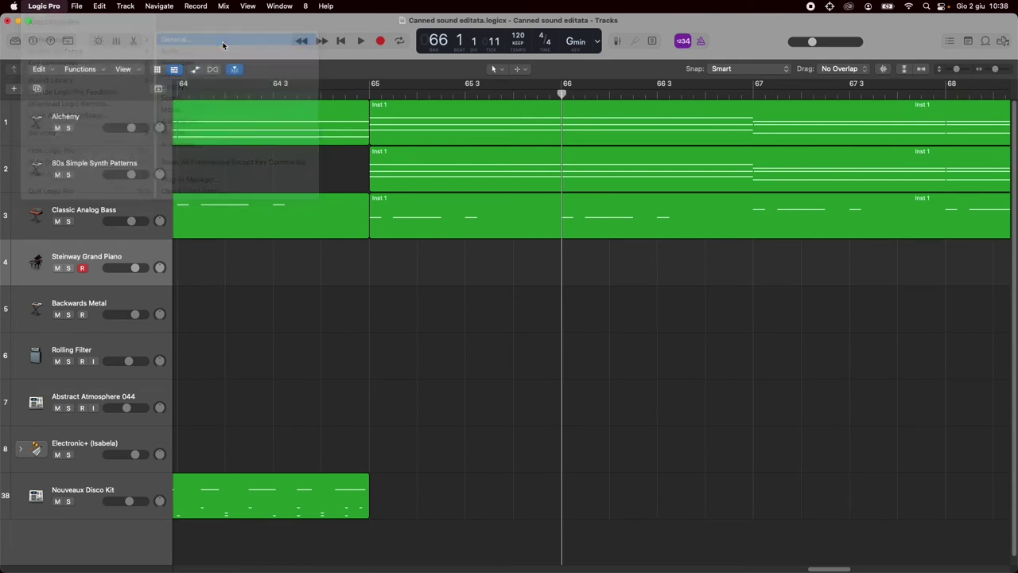
{"action": "left_click", "coordinate": [544, 178]}
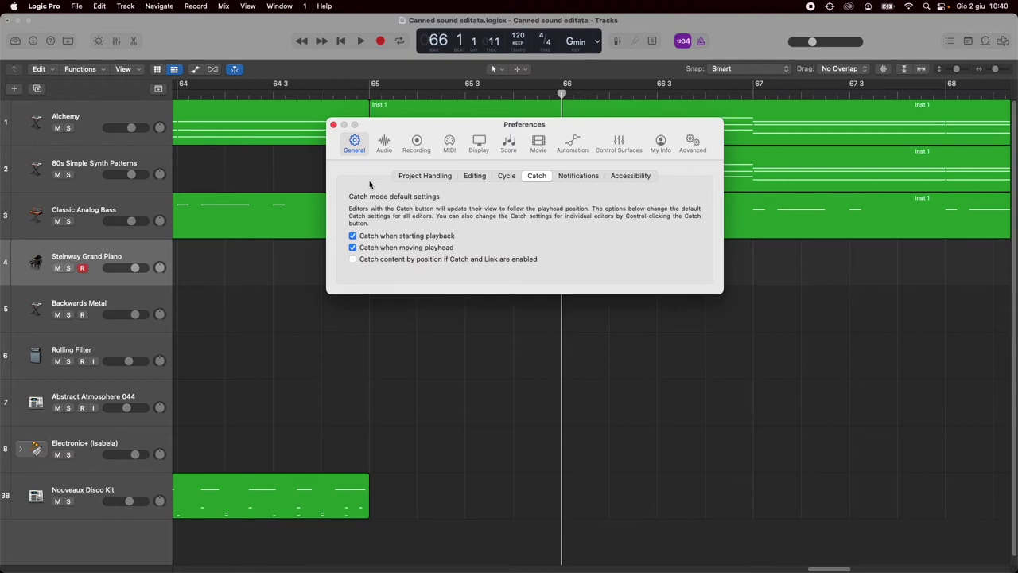
{"action": "left_click", "coordinate": [333, 126]}
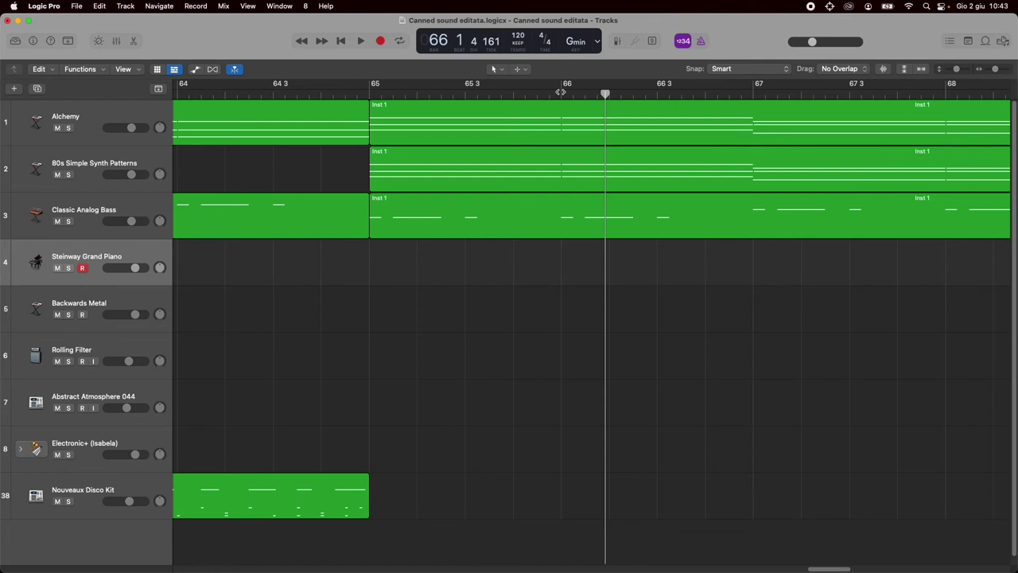
Step: Enable Scroll in Play for the Tracks area, and start and stop playback to test it
{"action": "left_click", "coordinate": [140, 70]}
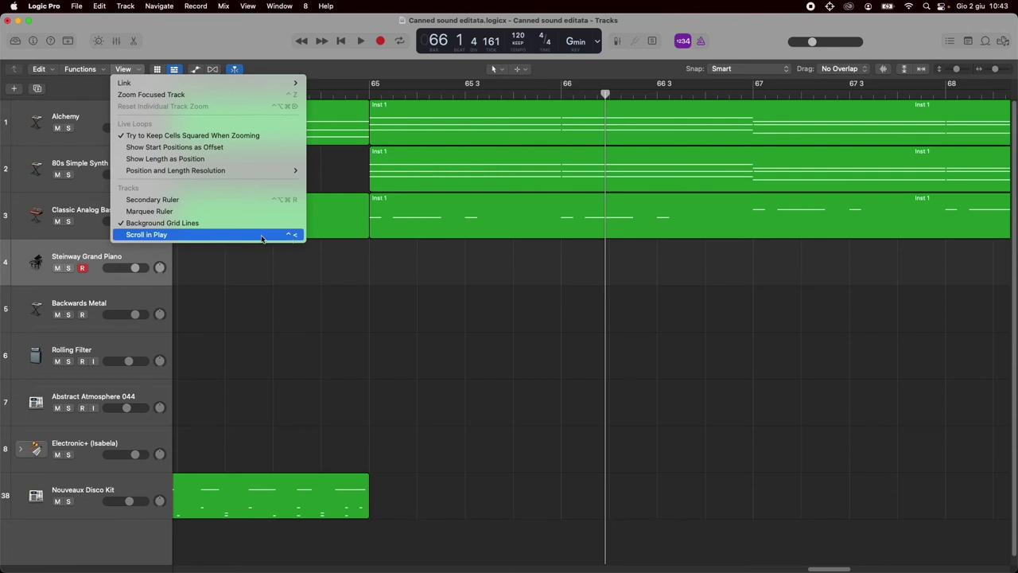
{"action": "key", "text": "ctrl+less"}
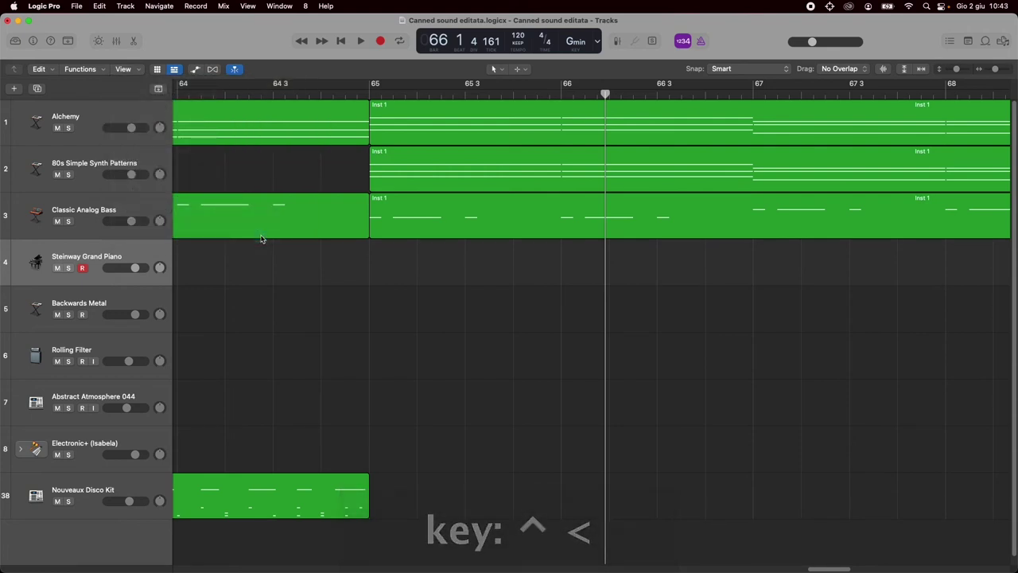
{"action": "key", "text": "space"}
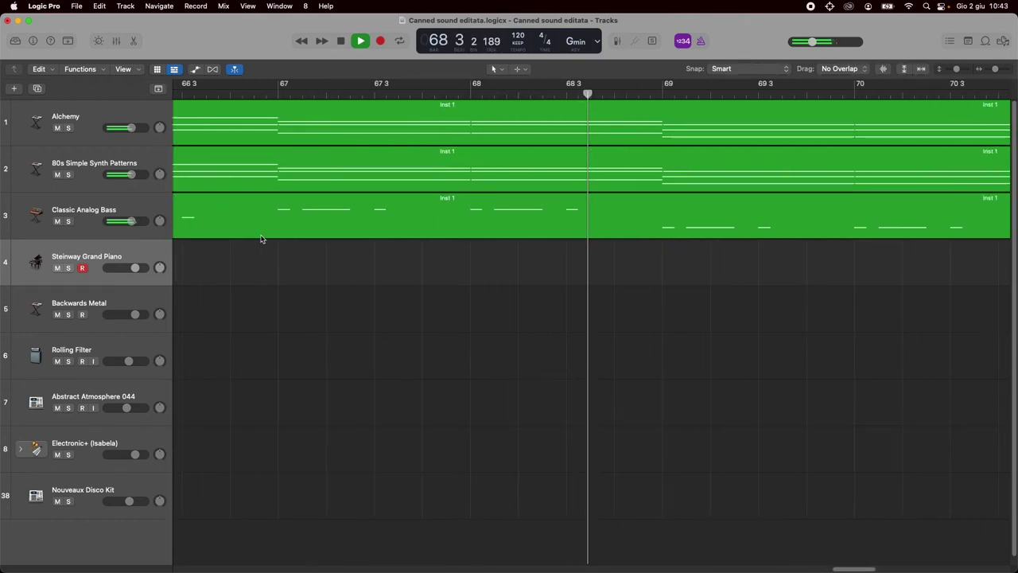
{"action": "key", "text": "space"}
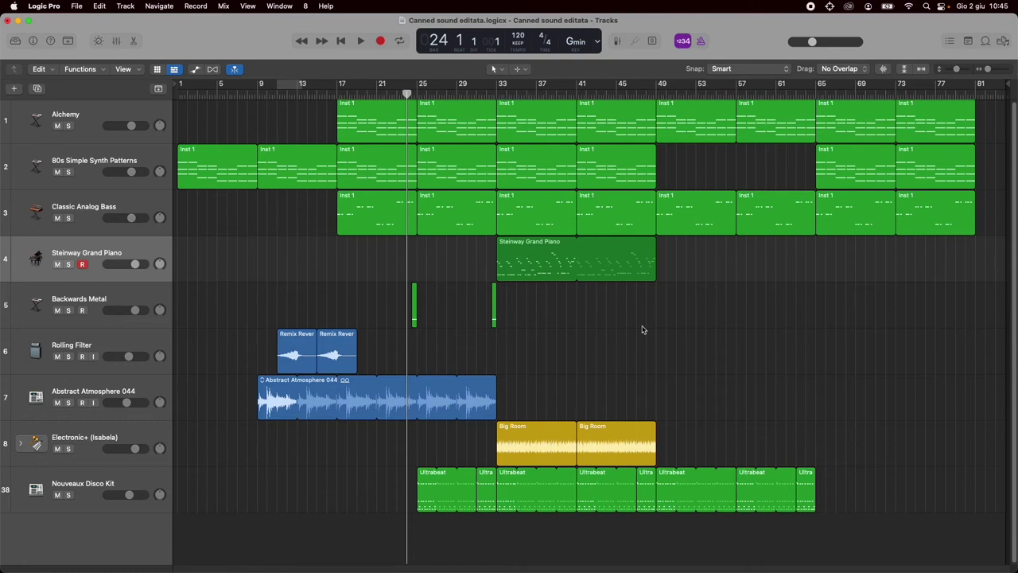
Step: Open the Piano Roll editor and check the Link option among its view settings
{"action": "key", "text": "p"}
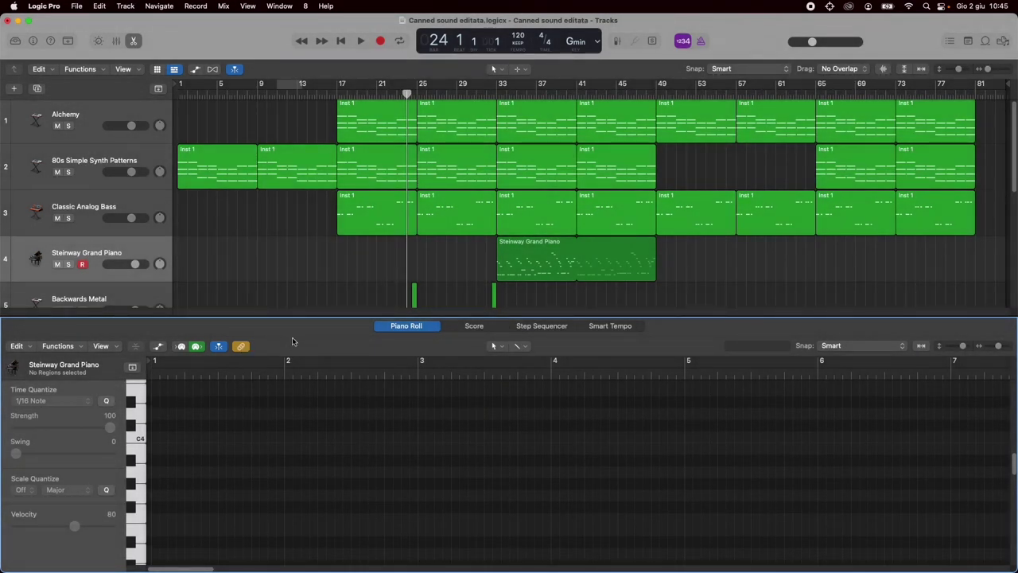
{"action": "left_click", "coordinate": [102, 346]}
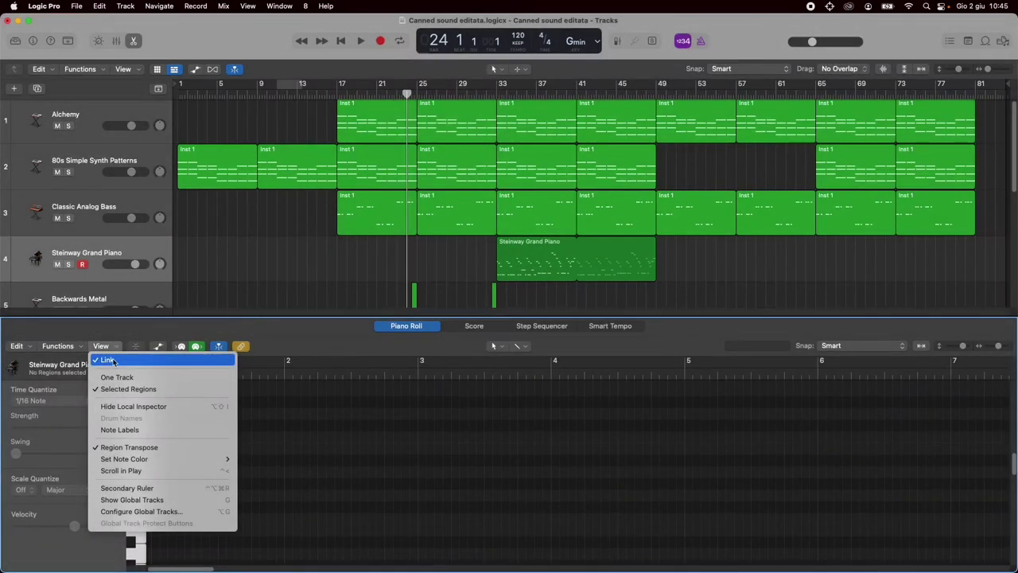
{"action": "left_click", "coordinate": [280, 341]}
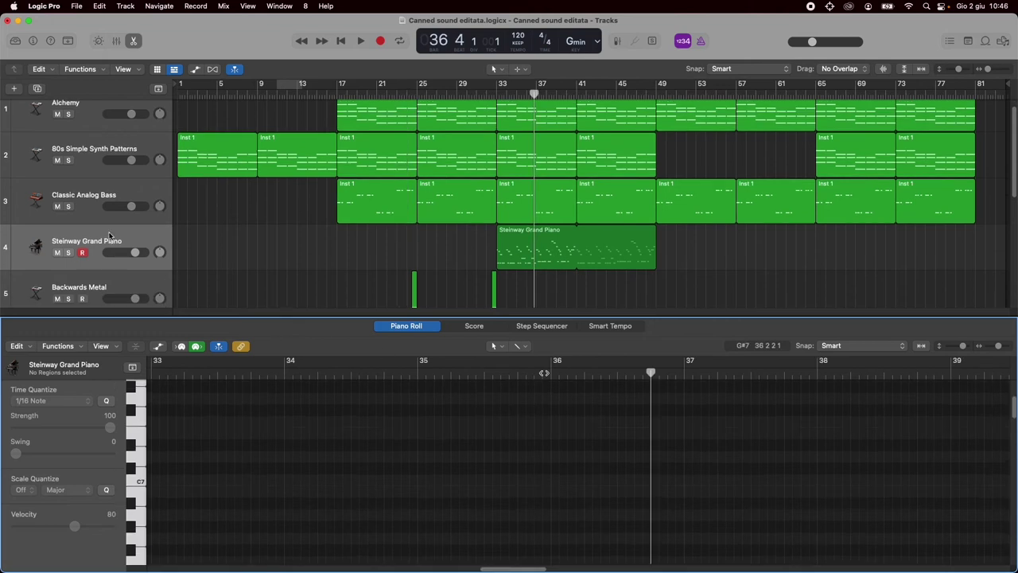
Step: Select the Steinway Grand Piano track, rewind the playhead a few bars and play the project
{"action": "left_click", "coordinate": [110, 236]}
{"action": "key", "text": "comma"}
{"action": "key", "text": "comma"}
{"action": "key", "text": "comma"}
{"action": "key", "text": "space"}
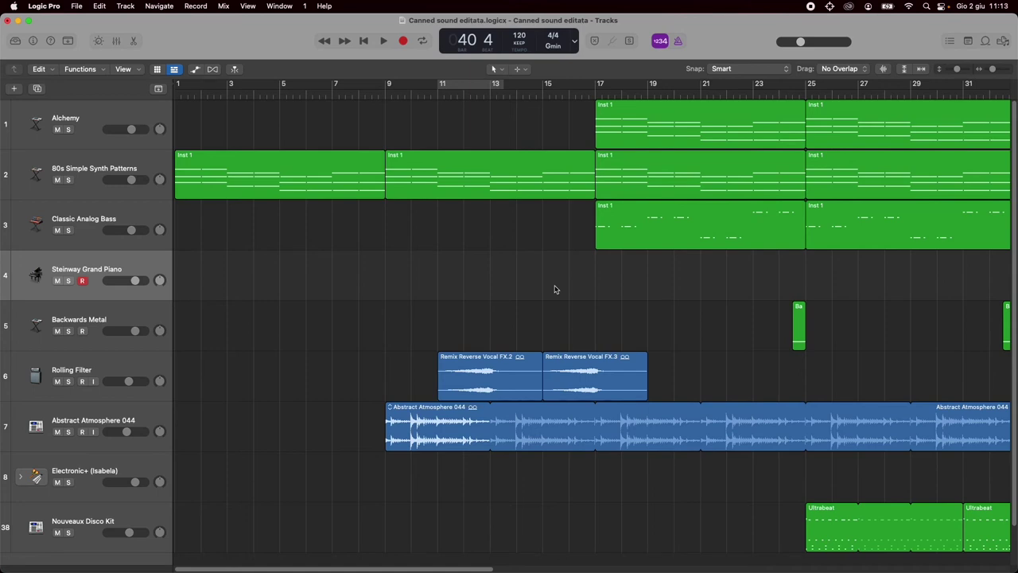
Step: Check the screenset list, switch to screenset 2 and enlarge its main window toward the bottom of the display
{"action": "left_click", "coordinate": [305, 6]}
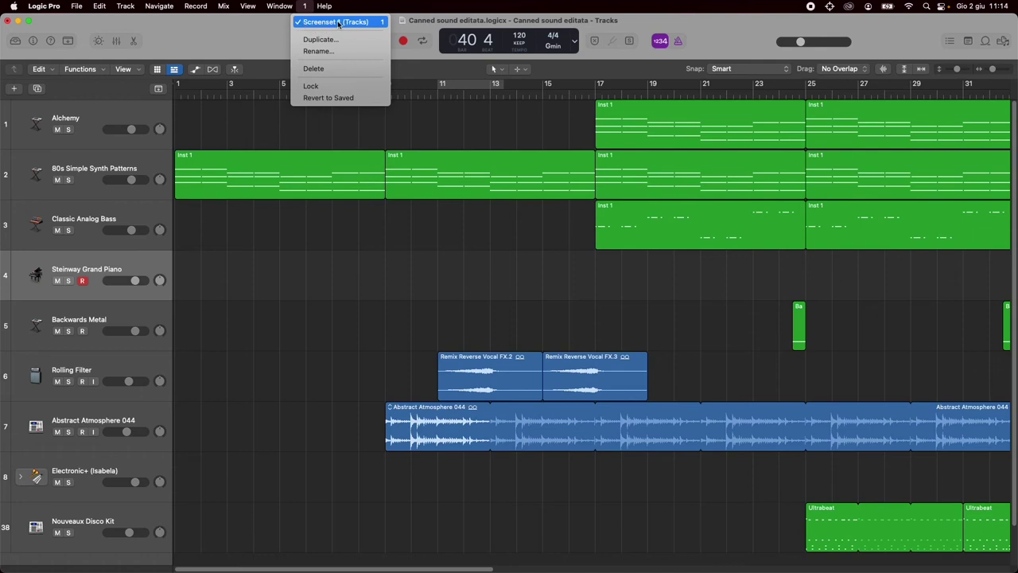
{"action": "left_click", "coordinate": [256, 41]}
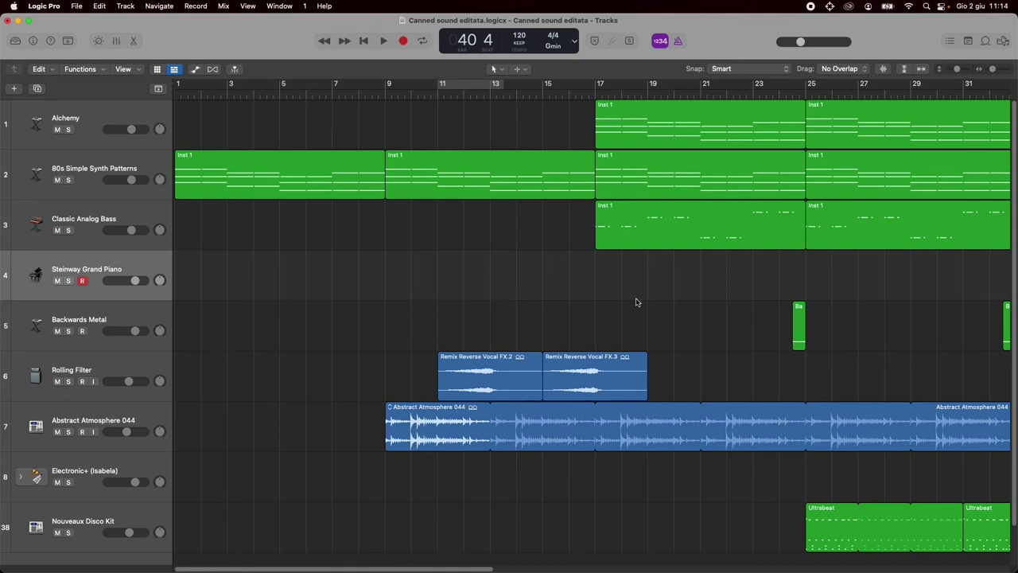
{"action": "key", "text": "2"}
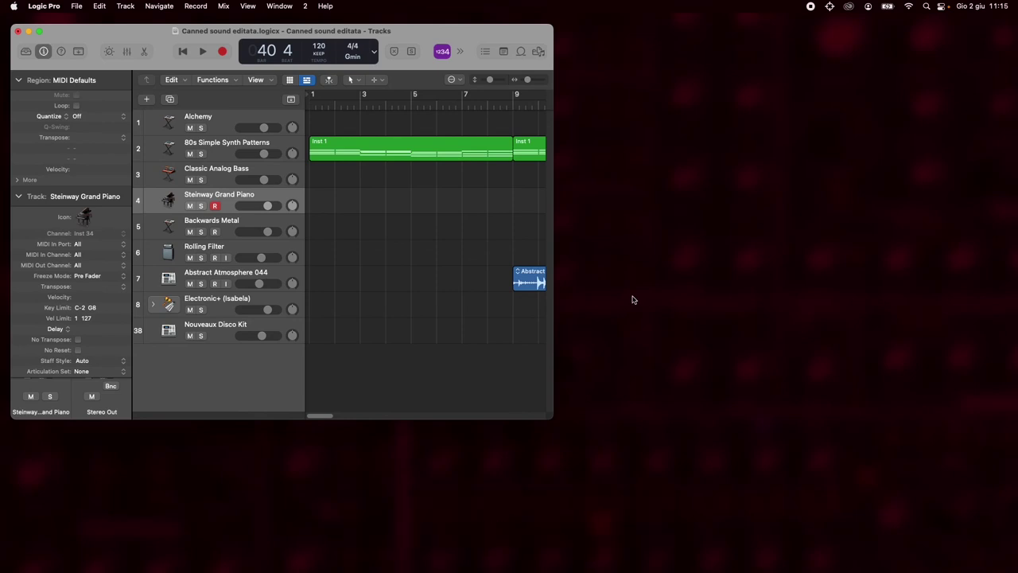
{"action": "left_click_drag", "start_coordinate": [550, 416], "coordinate": [747, 570]}
Step: Open the Event List as a separate window, place it beside the main window and extend it to the same bottom edge
{"action": "left_click", "coordinate": [278, 5]}
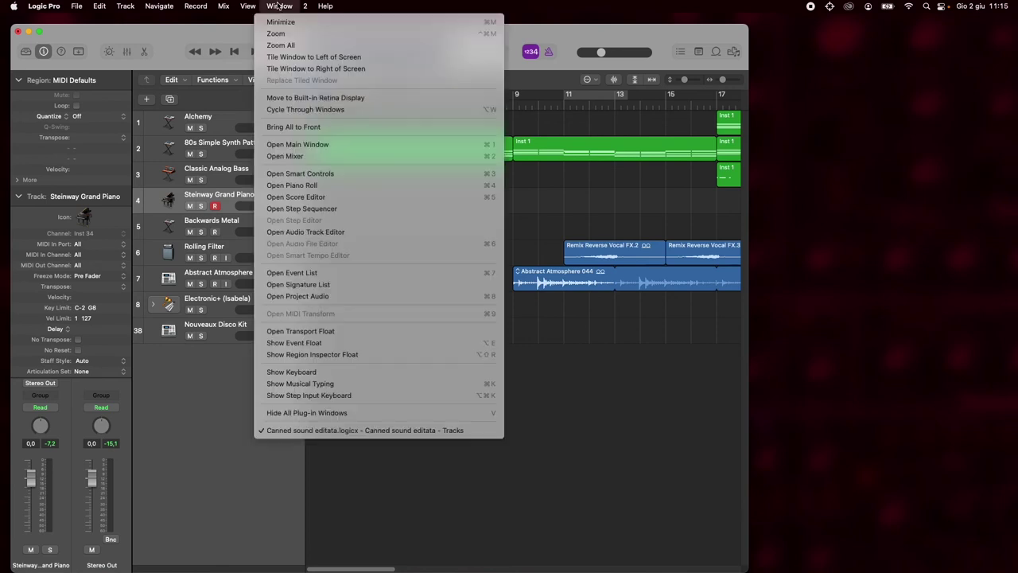
{"action": "left_click", "coordinate": [322, 272]}
{"action": "left_click_drag", "start_coordinate": [214, 43], "coordinate": [961, 32]}
{"action": "left_click_drag", "start_coordinate": [772, 419], "coordinate": [770, 564]}
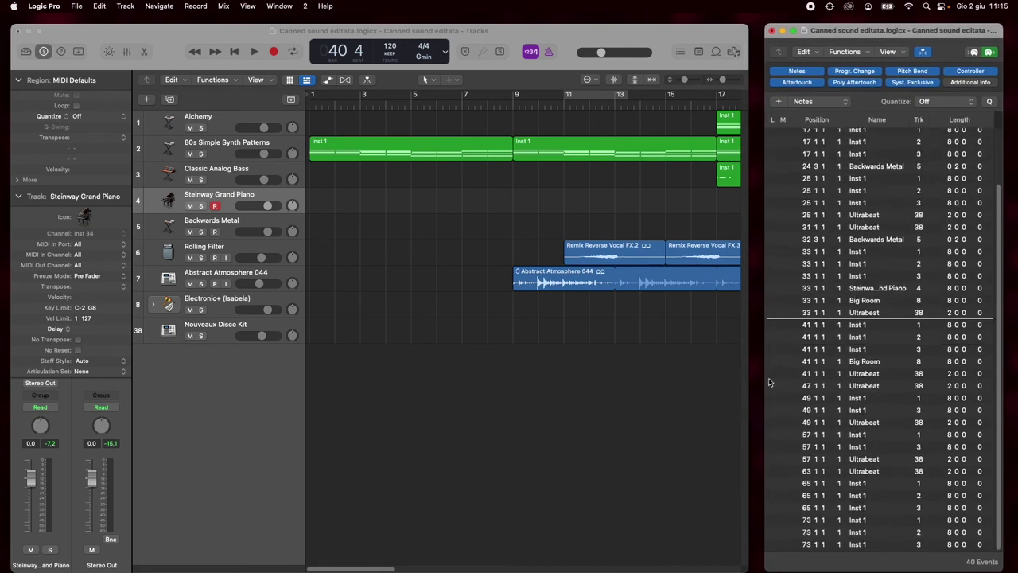
Step: Open the Mixer as a separate window, shift it slightly and close it
{"action": "key", "text": "super+2"}
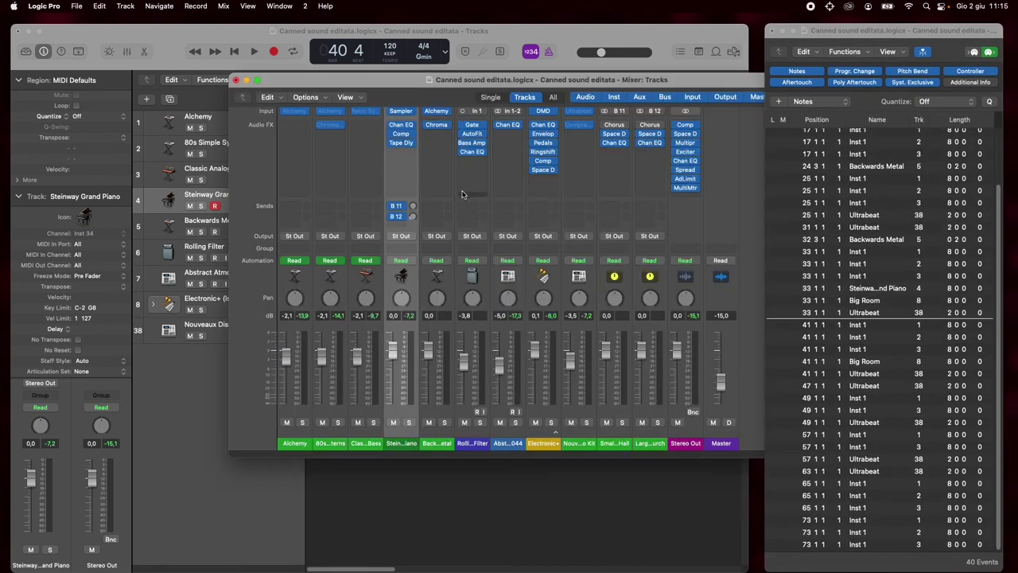
{"action": "left_click", "coordinate": [363, 82]}
{"action": "left_click_drag", "start_coordinate": [363, 82], "coordinate": [372, 87]}
{"action": "key", "text": "super+2"}
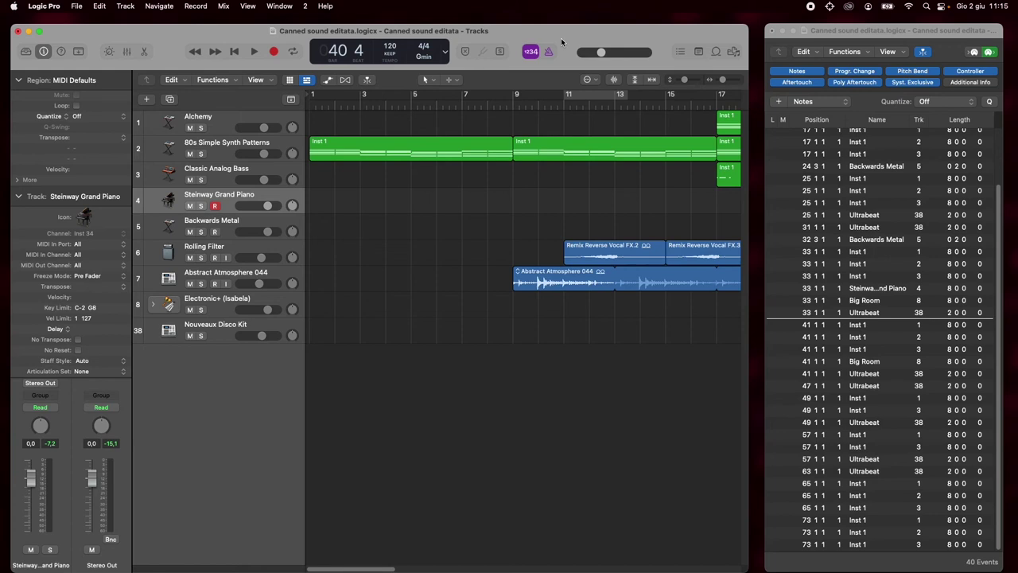
Step: Switch to screenset 1 and back to screenset 2, and create the two-digit screenset 11
{"action": "key", "text": "1"}
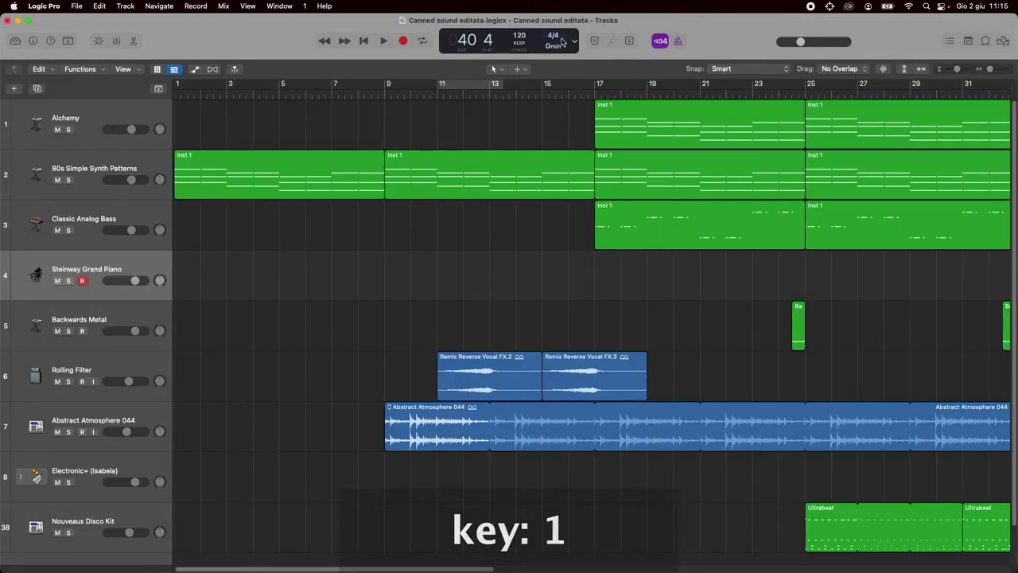
{"action": "key", "text": "2"}
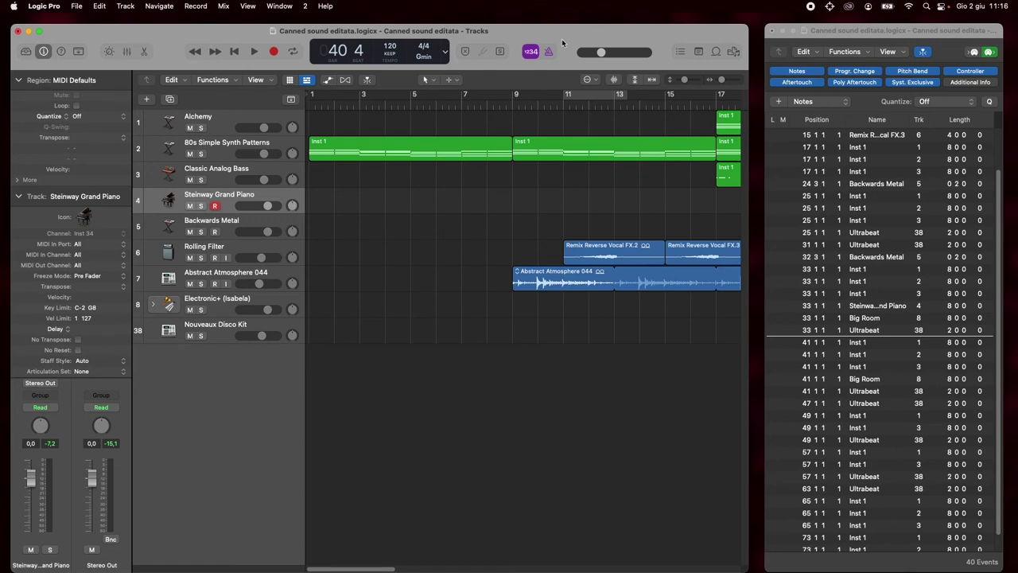
{"action": "key", "text": "ctrl+1"}
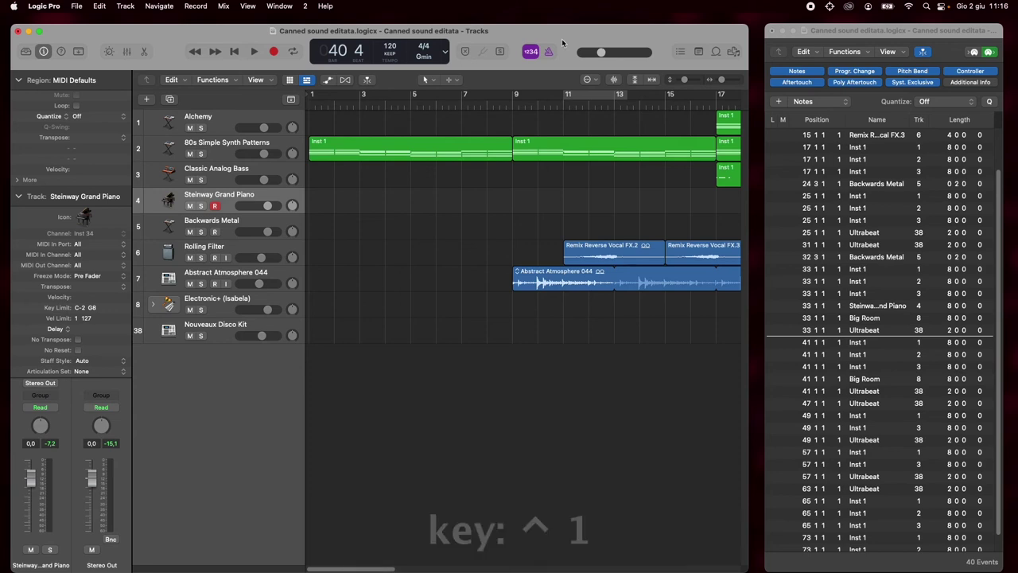
{"action": "key", "text": "1"}
{"action": "key", "text": "1"}
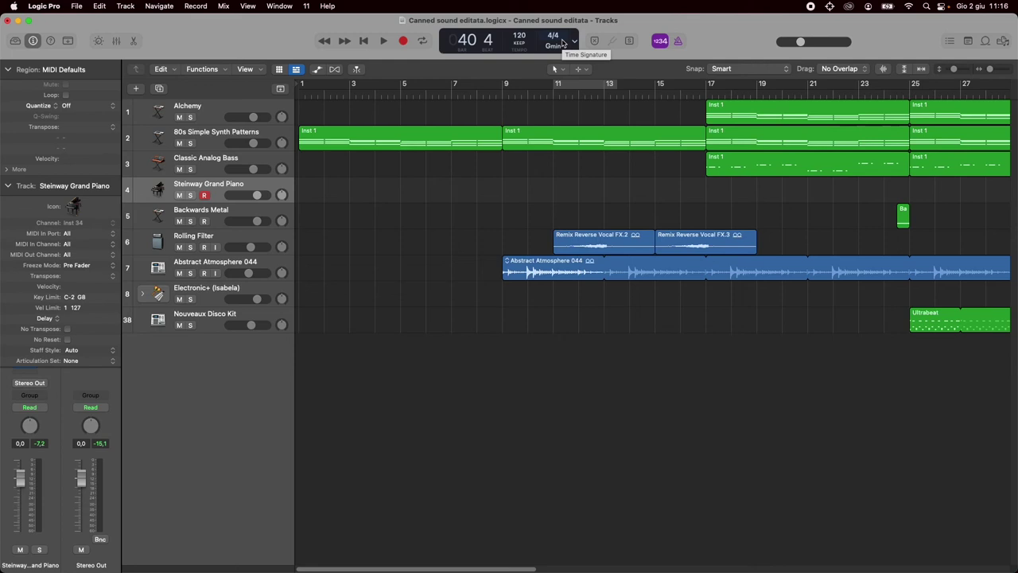
Step: Recall screensets 1, 2 and 11 in turn, check the screenset list and return to screenset 1
{"action": "key", "text": "1"}
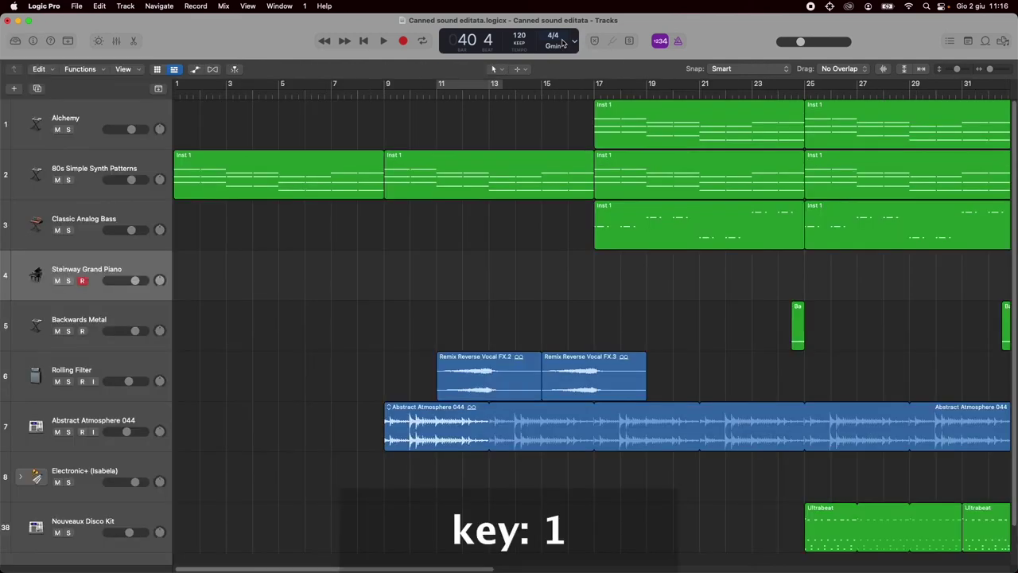
{"action": "key", "text": "2"}
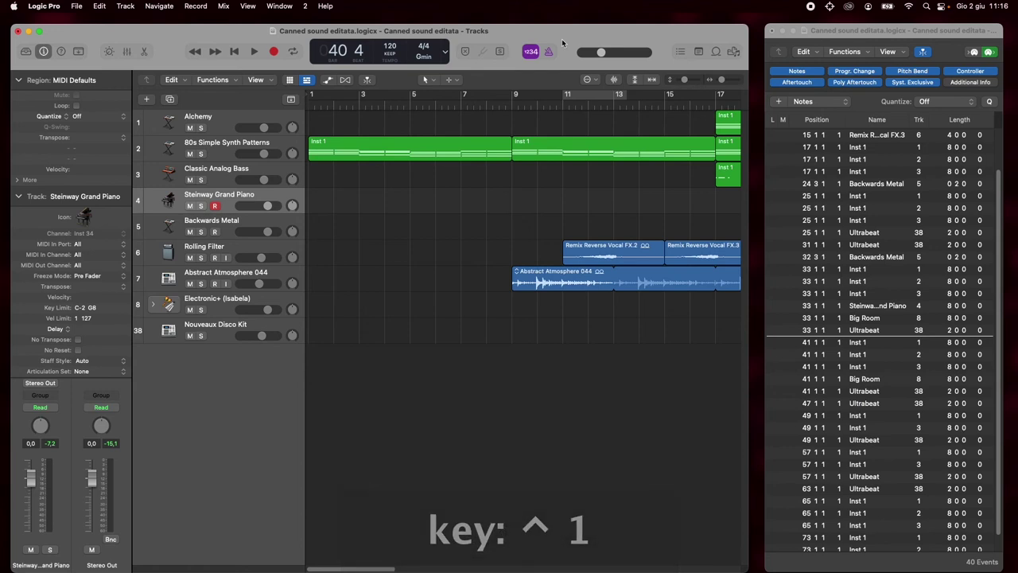
{"action": "key", "text": "1"}
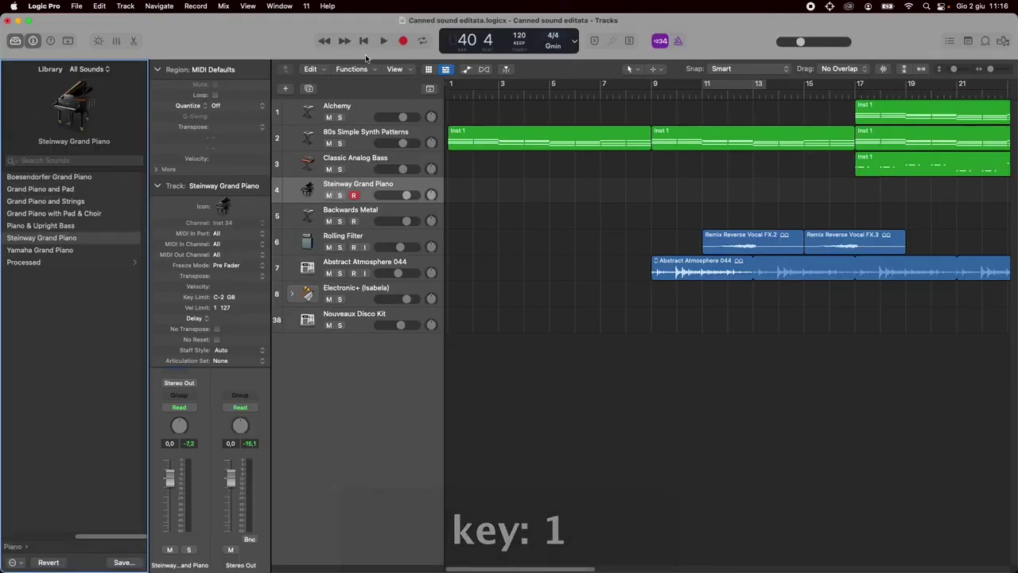
{"action": "left_click", "coordinate": [308, 6]}
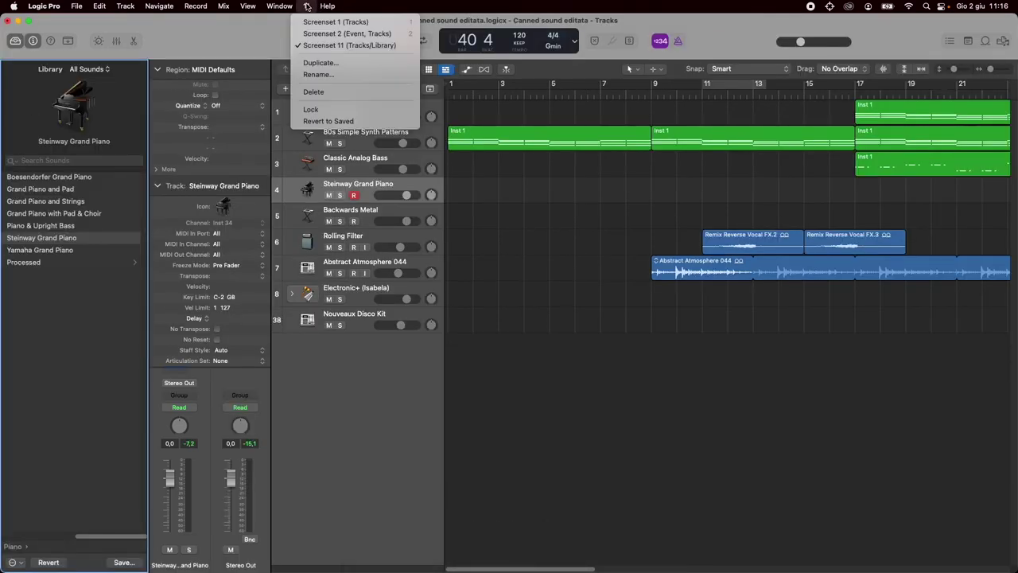
{"action": "left_click", "coordinate": [342, 22]}
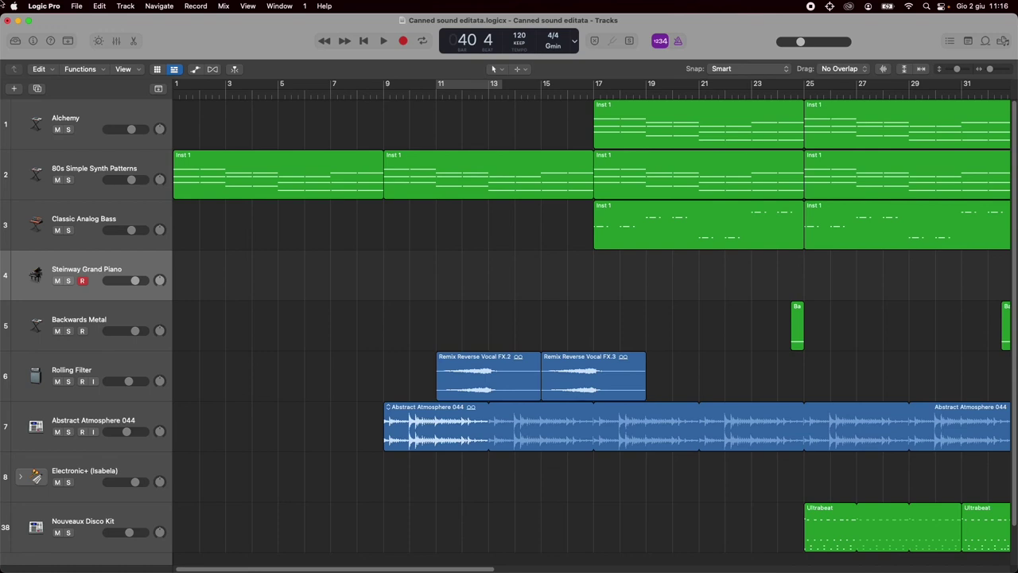
Step: Look up the key commands for "recall screense" in the key command assignments and close the window
{"action": "left_click", "coordinate": [44, 7]}
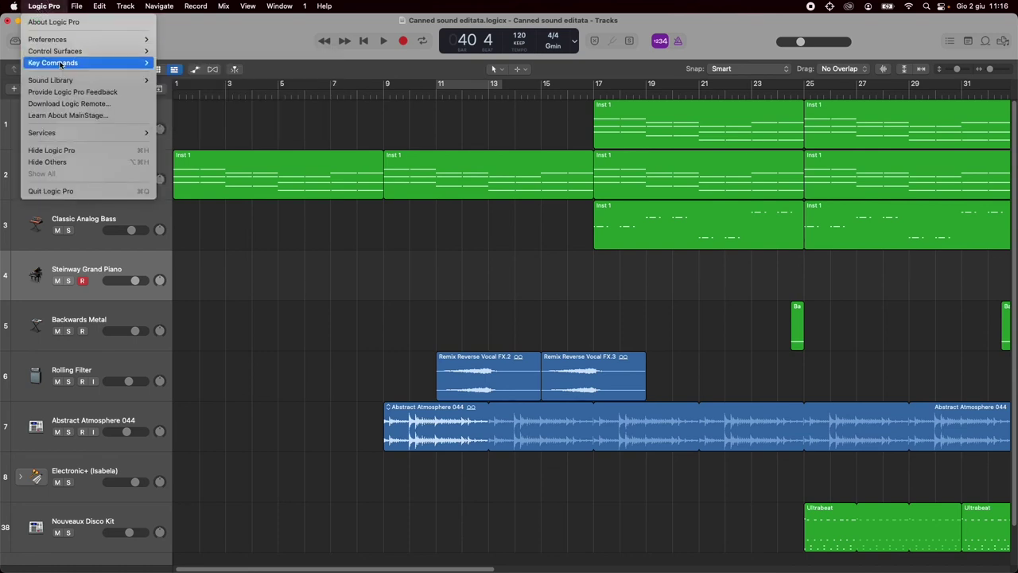
{"action": "mouse_move", "coordinate": [67, 64]}
{"action": "left_click", "coordinate": [172, 75]}
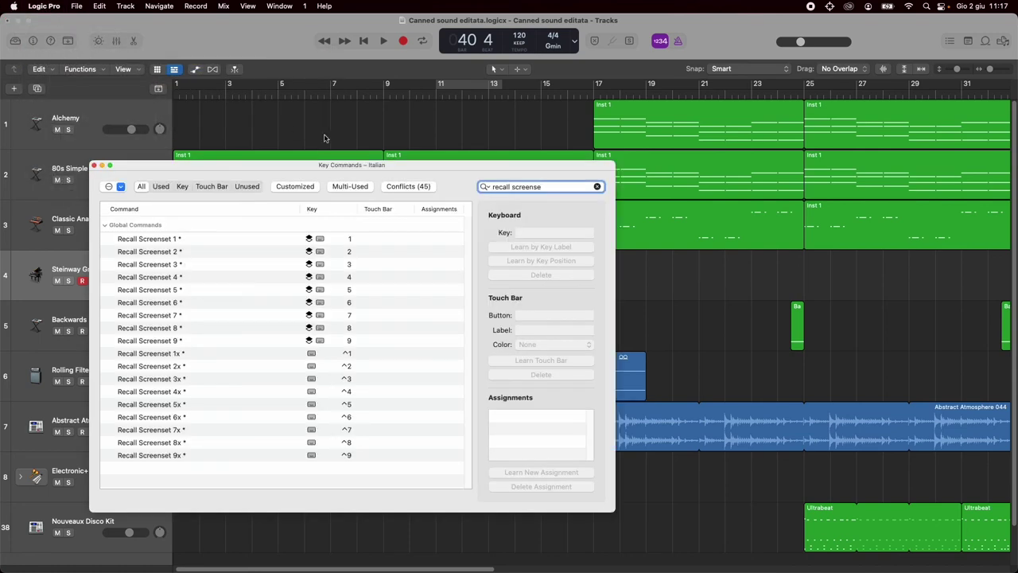
{"action": "left_click_drag", "start_coordinate": [411, 172], "coordinate": [408, 162]}
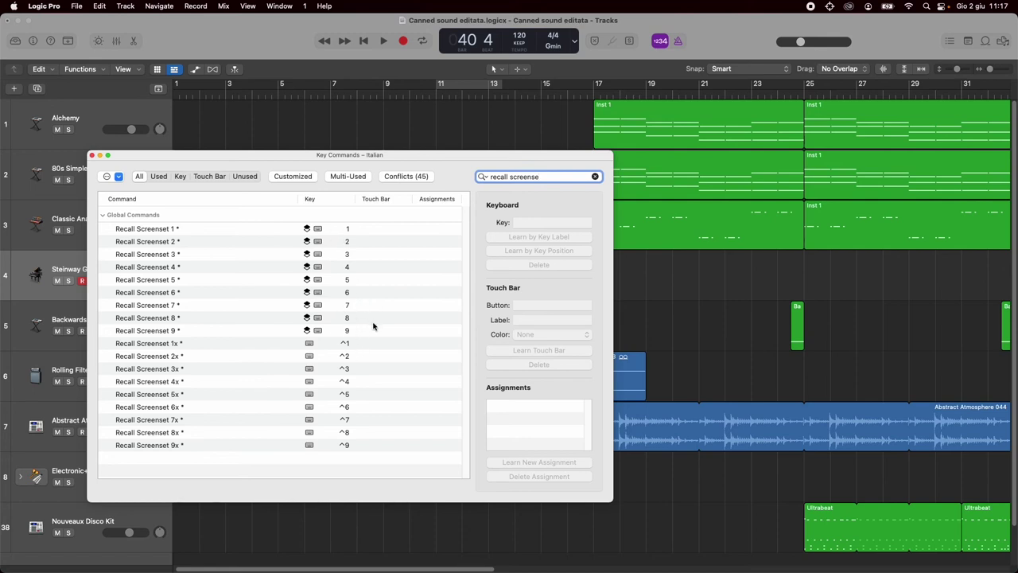
{"action": "left_click", "coordinate": [92, 156]}
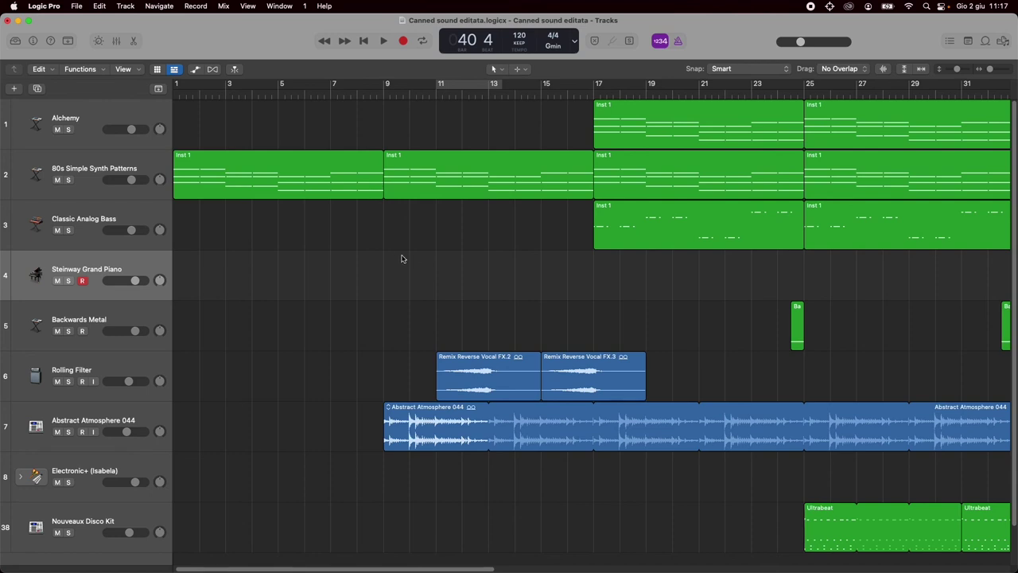
Step: Lock screenset 1 and check its lock state in the screenset list
{"action": "left_click", "coordinate": [305, 6]}
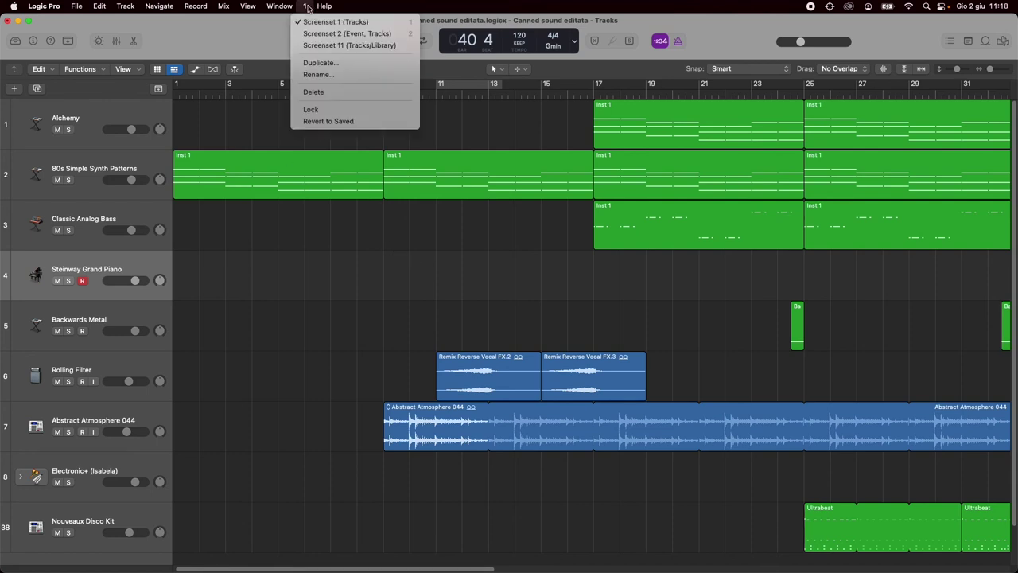
{"action": "left_click", "coordinate": [332, 110]}
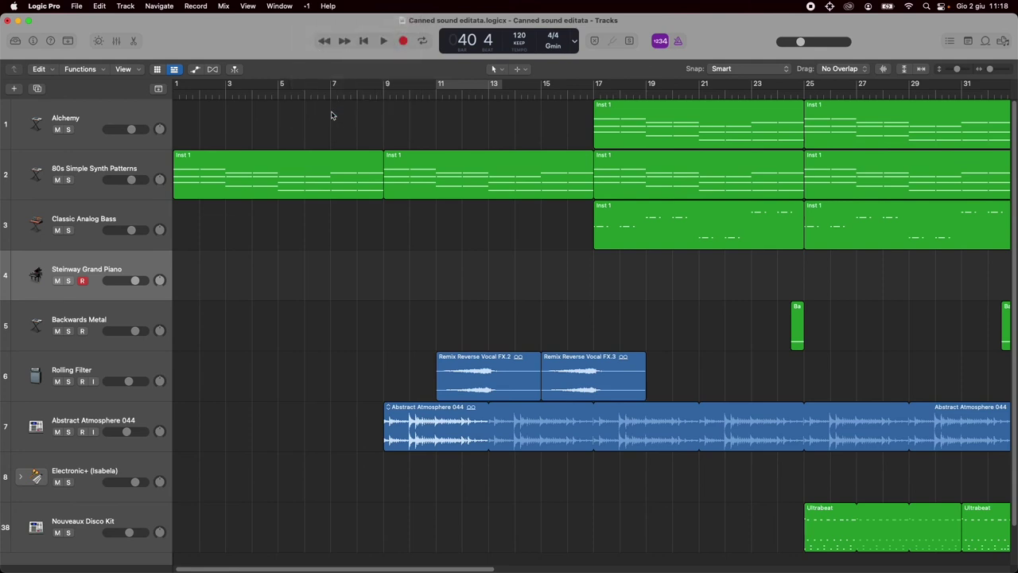
{"action": "left_click", "coordinate": [307, 6]}
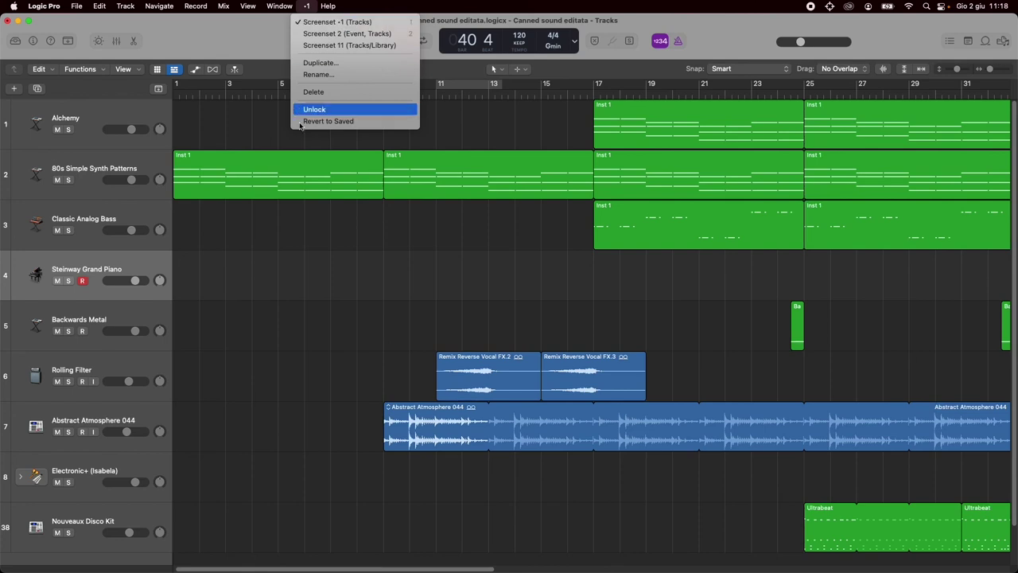
{"action": "left_click", "coordinate": [401, 288]}
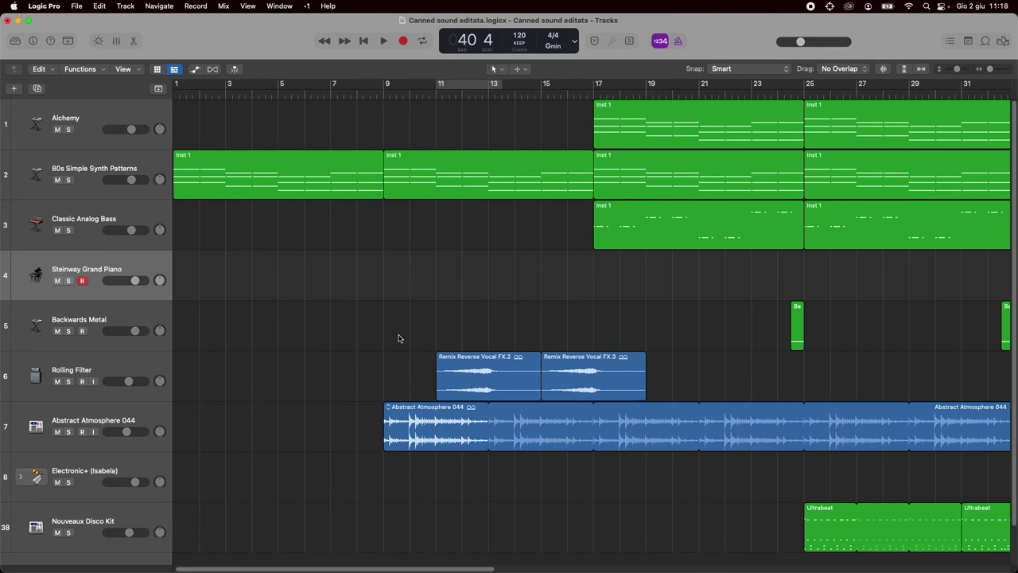
Step: Show the Smart Controls and Loop Browser in locked screenset 1, switch to screenset 2 and recall screenset 1
{"action": "key", "text": "b"}
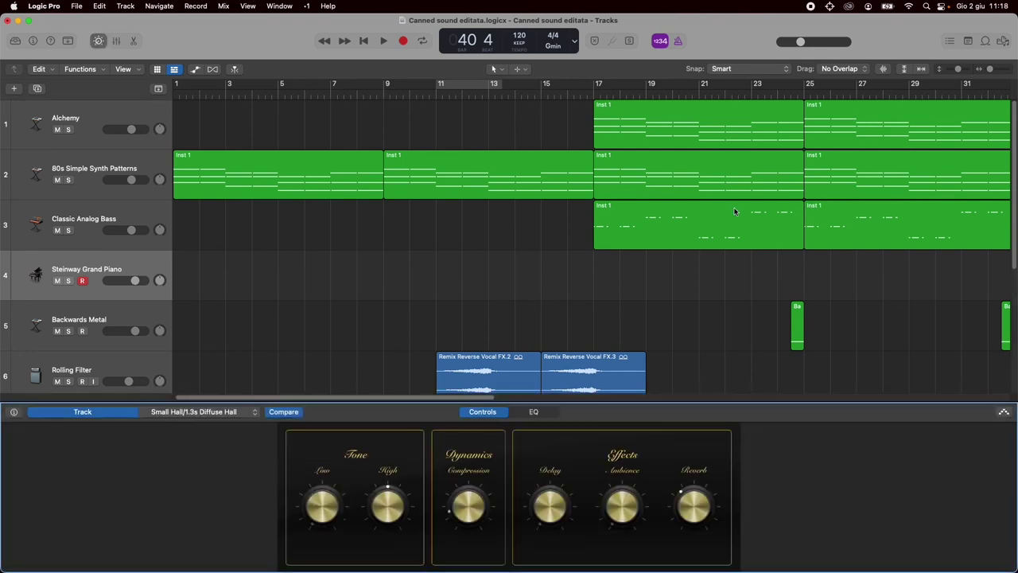
{"action": "left_click", "coordinate": [985, 40]}
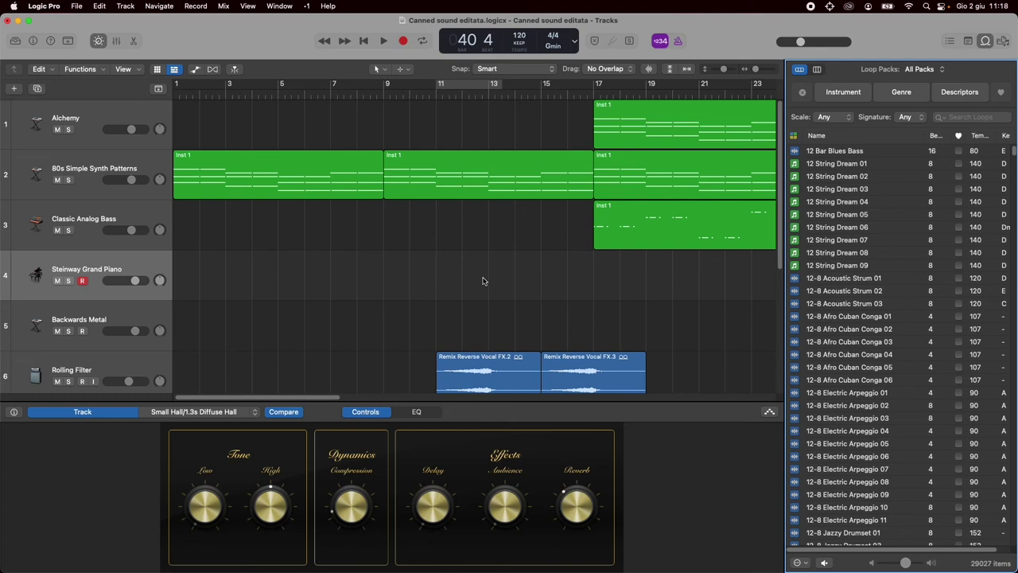
{"action": "key", "text": "2"}
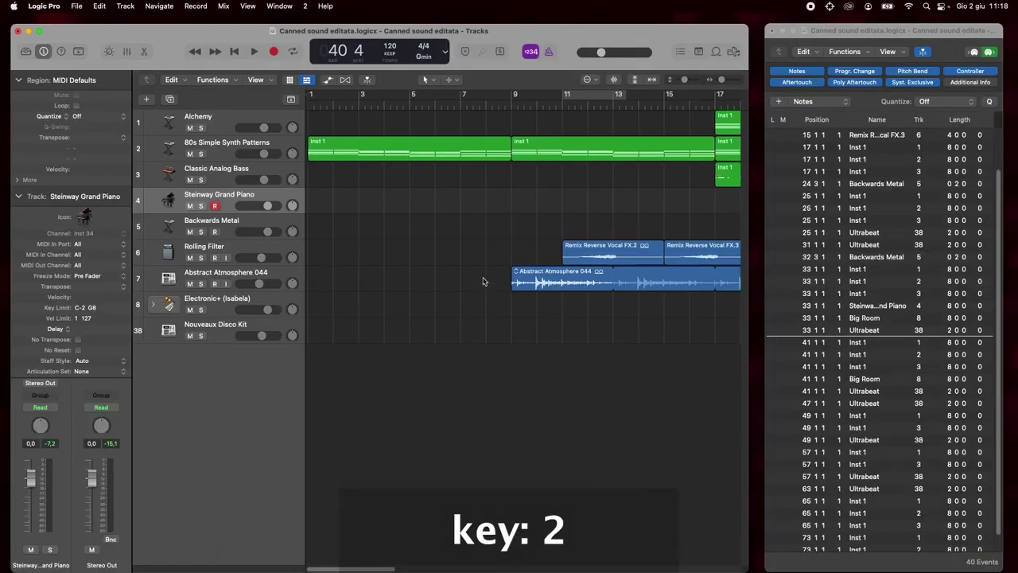
{"action": "key", "text": "1"}
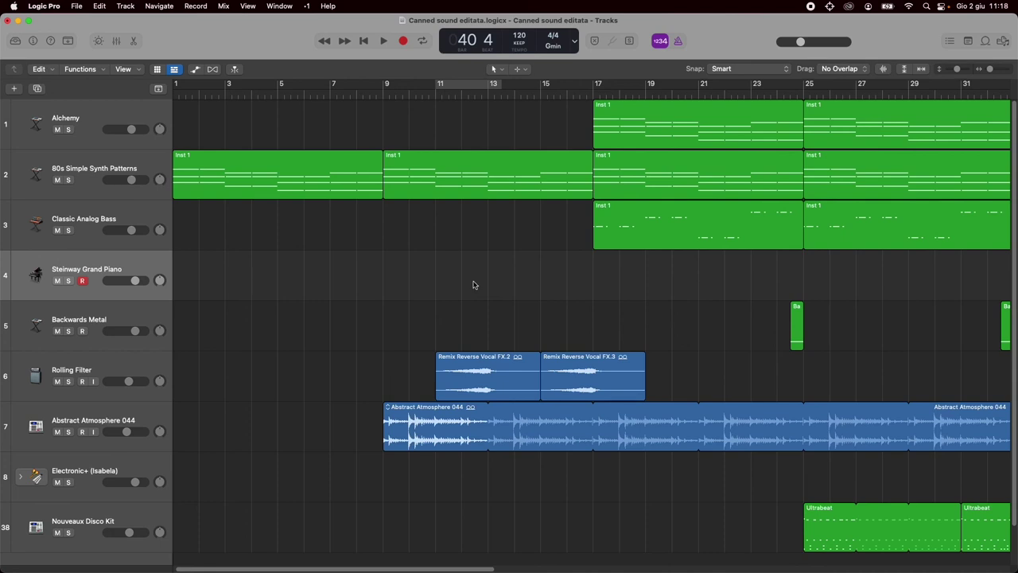
Step: Unlock screenset 1 and duplicate it to number 3 with the name "schermo intero"
{"action": "left_click", "coordinate": [307, 7]}
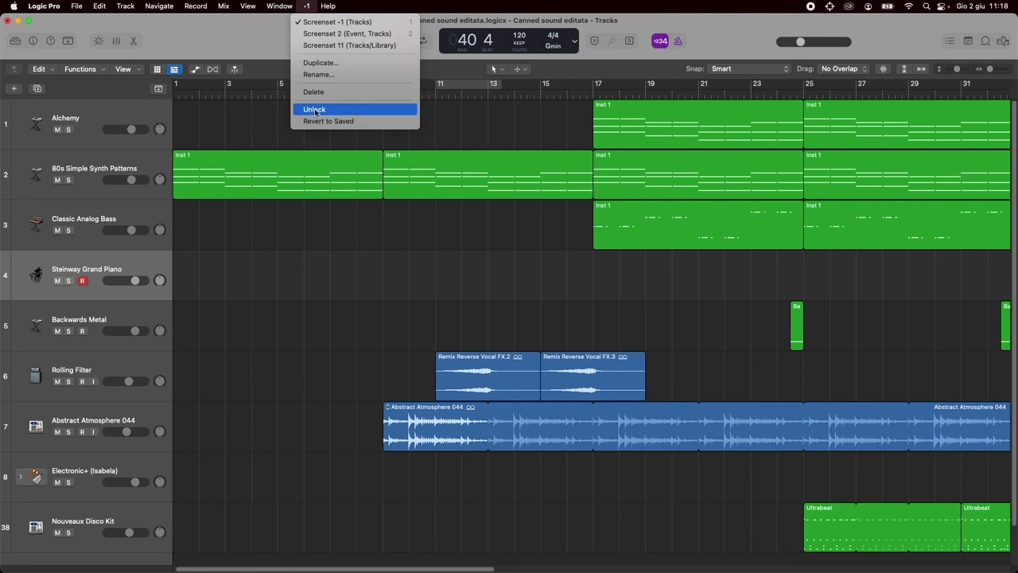
{"action": "left_click", "coordinate": [341, 110]}
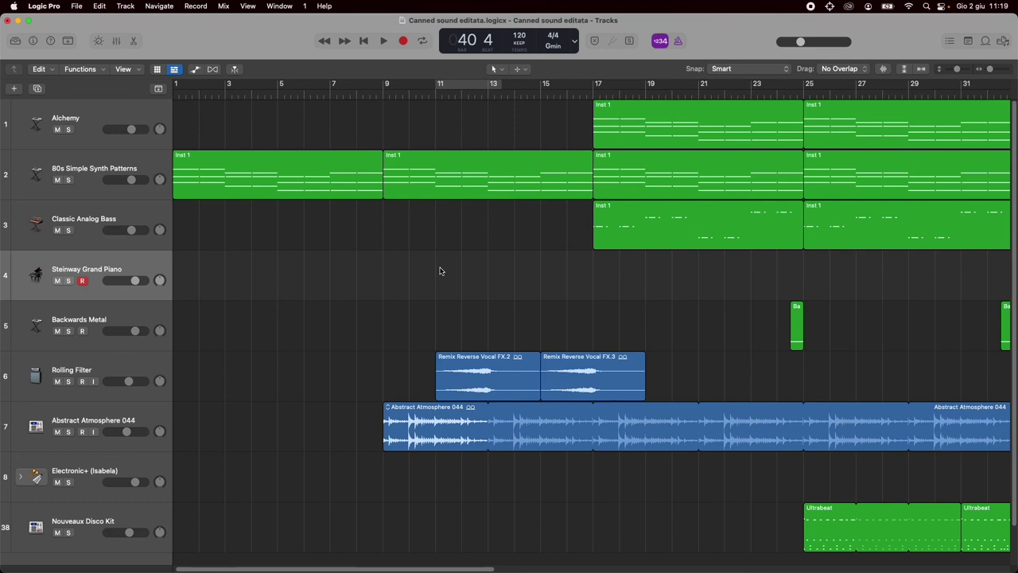
{"action": "left_click", "coordinate": [306, 5]}
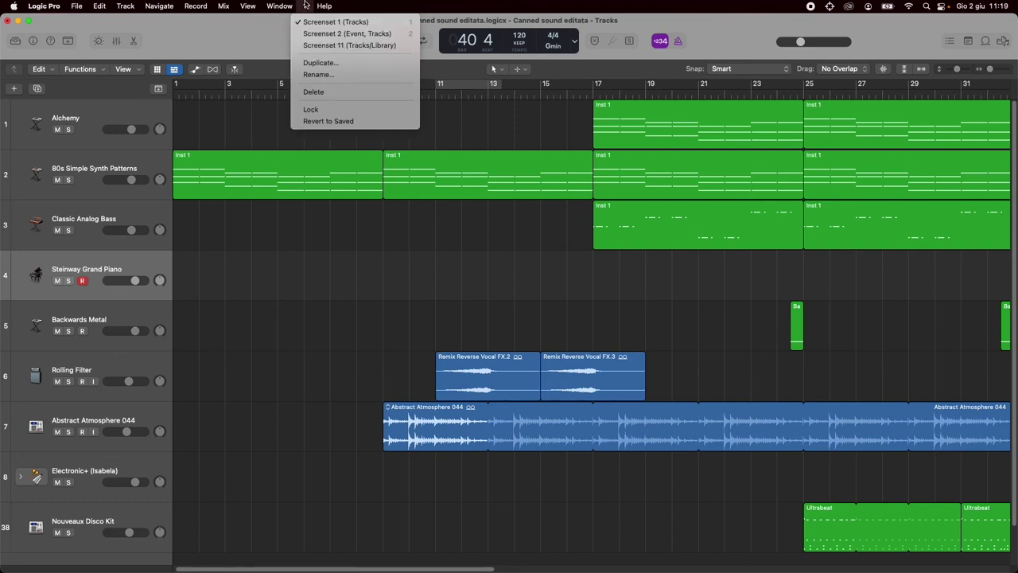
{"action": "left_click", "coordinate": [343, 63]}
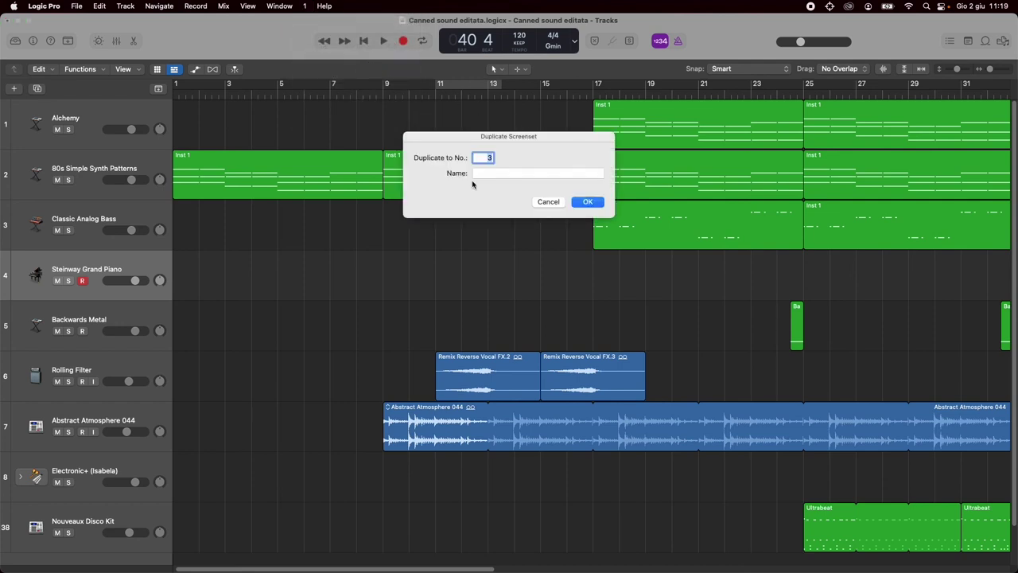
{"action": "left_click", "coordinate": [519, 172]}
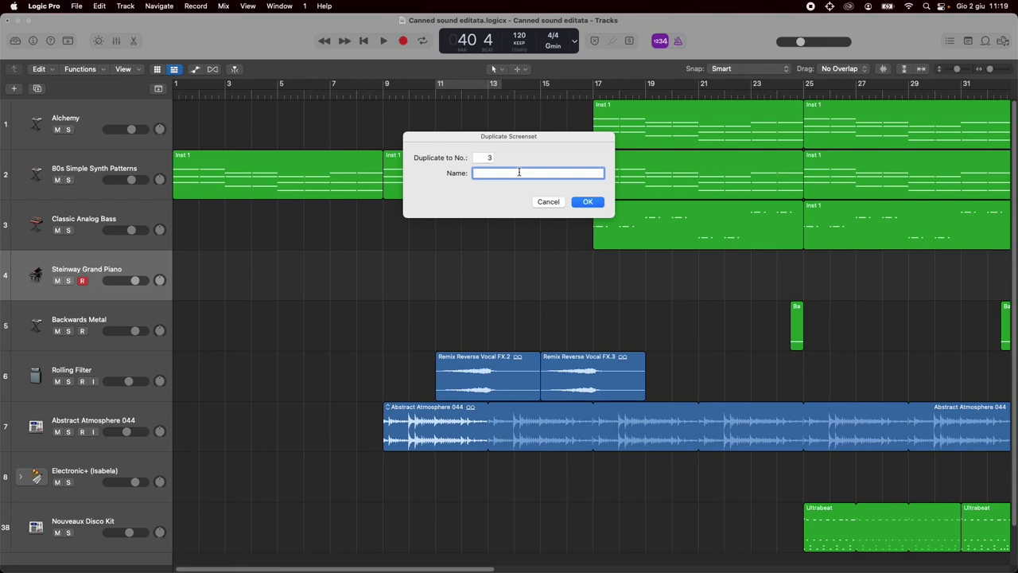
{"action": "type", "text": "schermo intero"}
{"action": "left_click", "coordinate": [593, 204]}
Step: Switch to screenset 2, rename it "Event list separata" and check the name in the screenset list
{"action": "left_click", "coordinate": [305, 6]}
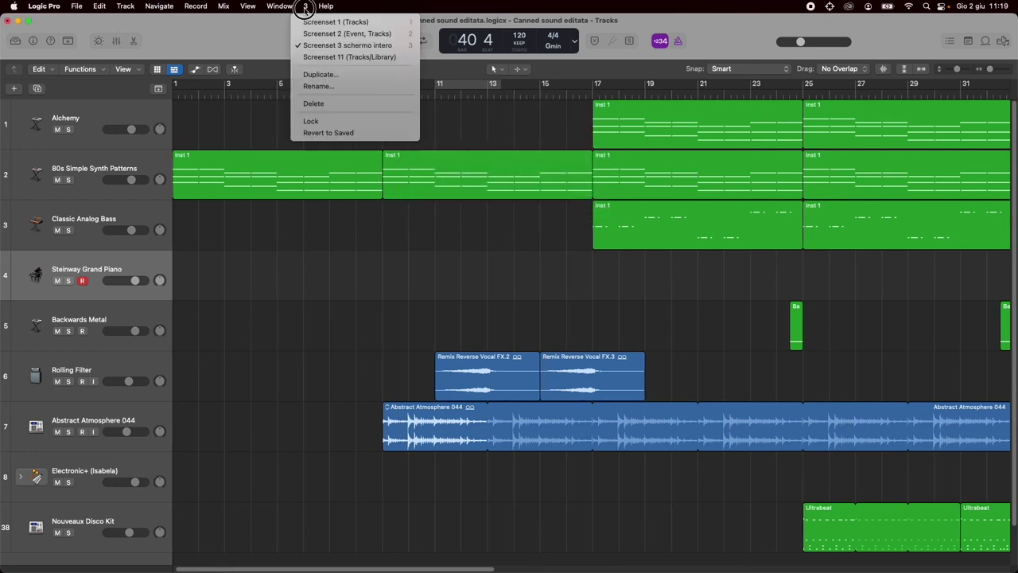
{"action": "left_click", "coordinate": [368, 37]}
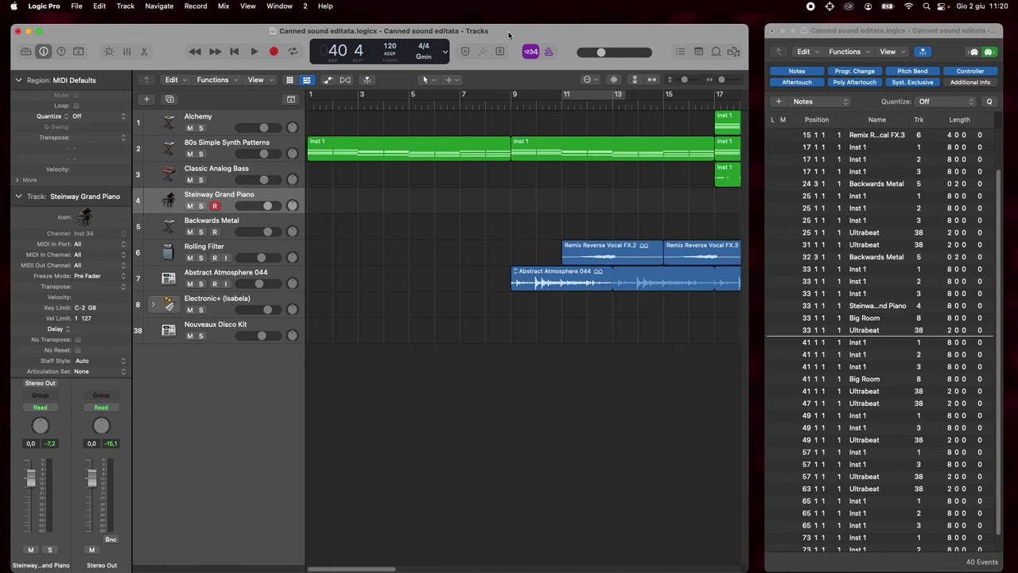
{"action": "left_click", "coordinate": [306, 7]}
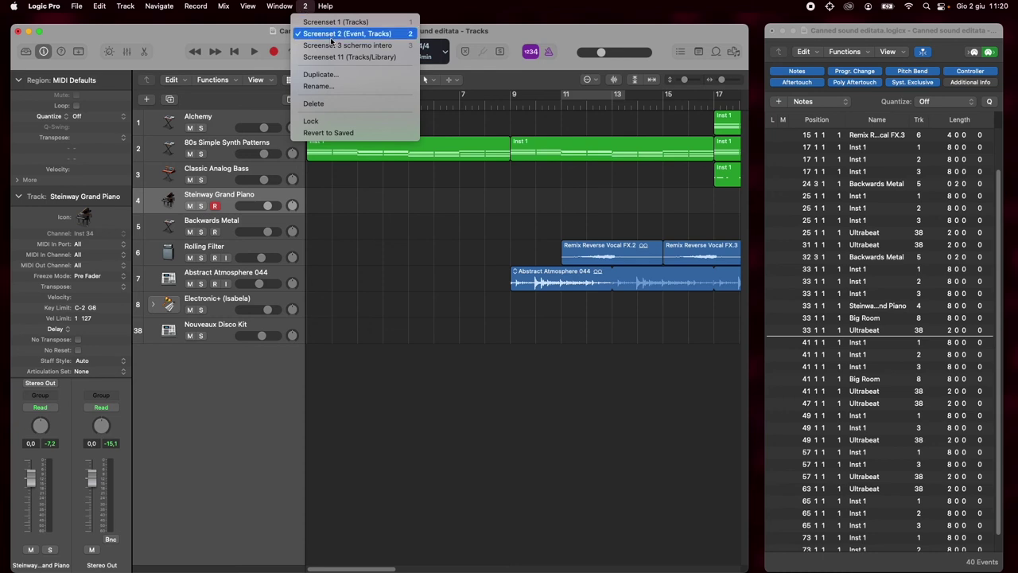
{"action": "left_click", "coordinate": [325, 88]}
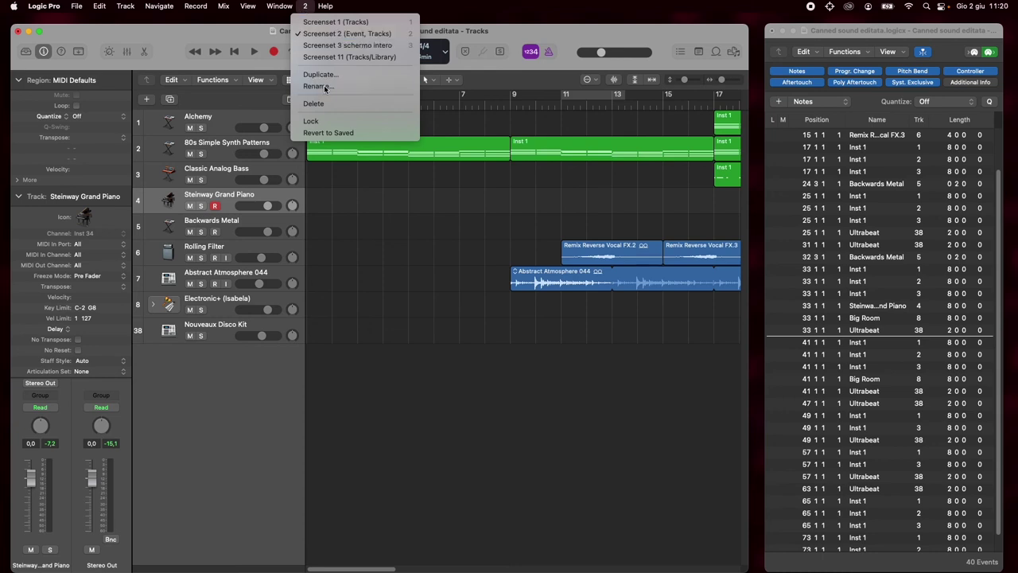
{"action": "left_click_drag", "start_coordinate": [551, 143], "coordinate": [535, 190]}
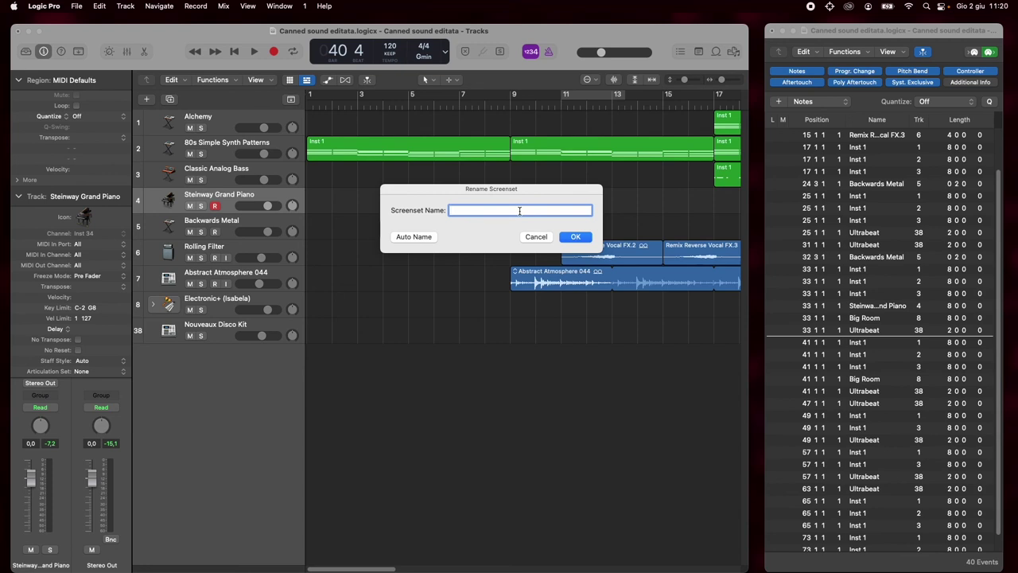
{"action": "type", "text": "Event list separata"}
{"action": "key", "text": "Return"}
{"action": "left_click", "coordinate": [305, 6]}
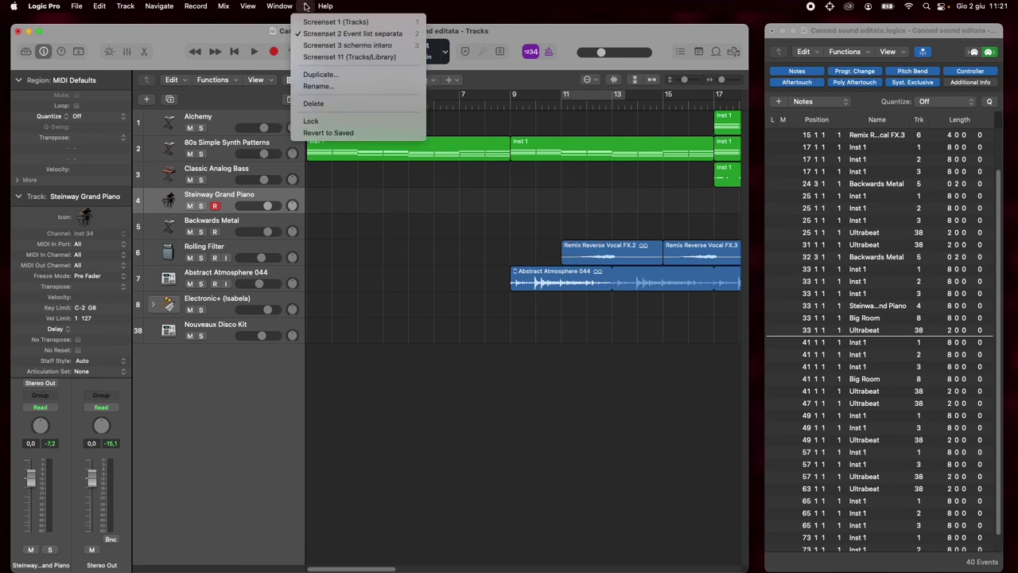
{"action": "left_click", "coordinate": [306, 6]}
Step: Restore the automatic name of screenset 2 and check it in the screenset list
{"action": "left_click", "coordinate": [306, 6]}
{"action": "left_click", "coordinate": [341, 87]}
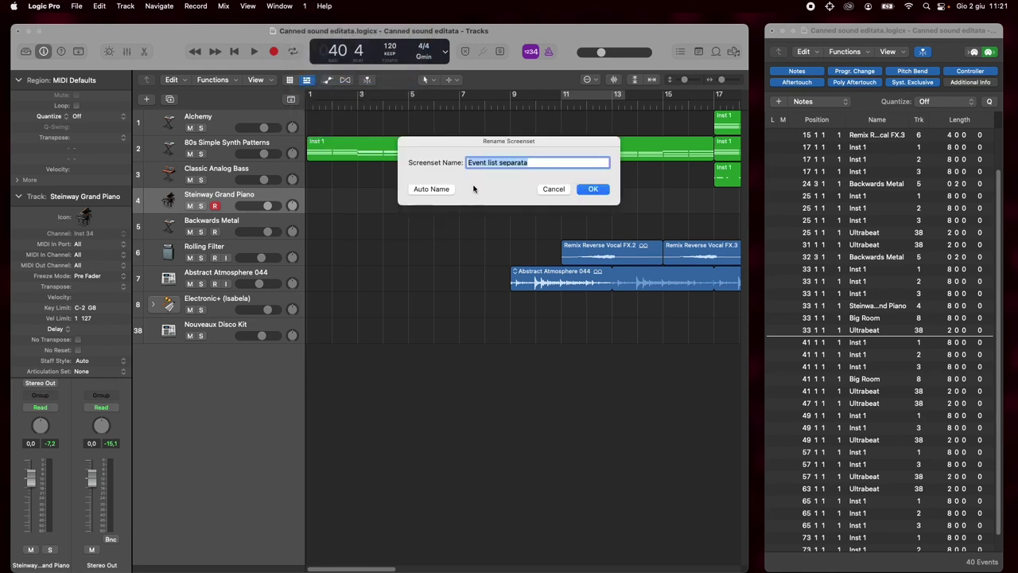
{"action": "left_click", "coordinate": [433, 193]}
{"action": "key", "text": "2"}
{"action": "left_click", "coordinate": [309, 7]}
{"action": "left_click", "coordinate": [307, 8]}
{"action": "left_click", "coordinate": [307, 6]}
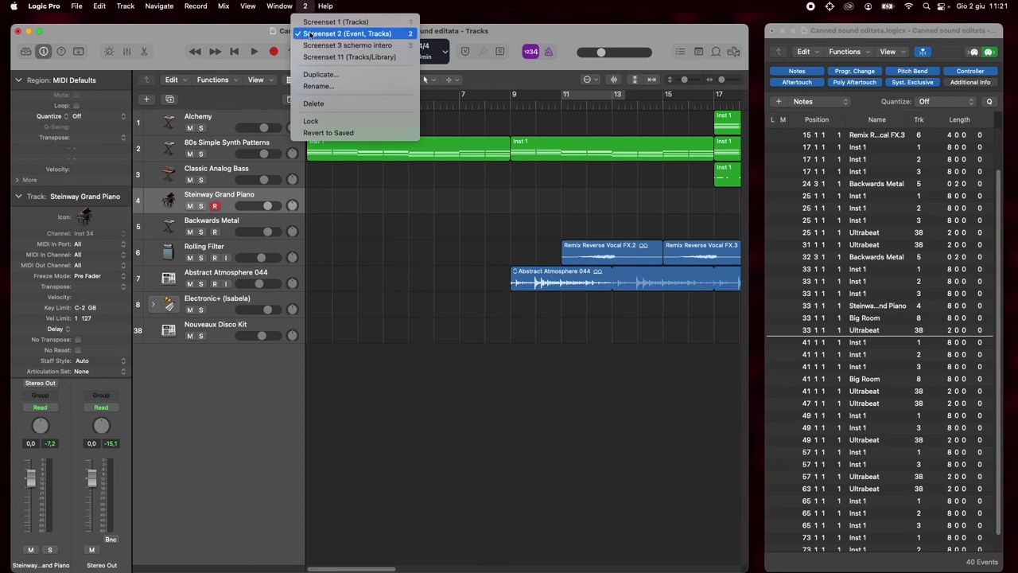
{"action": "left_click", "coordinate": [381, 35]}
Step: Close the separate Event List window in screenset 2 and enlarge the main window to fill the display
{"action": "left_click", "coordinate": [776, 36]}
{"action": "left_click", "coordinate": [770, 30]}
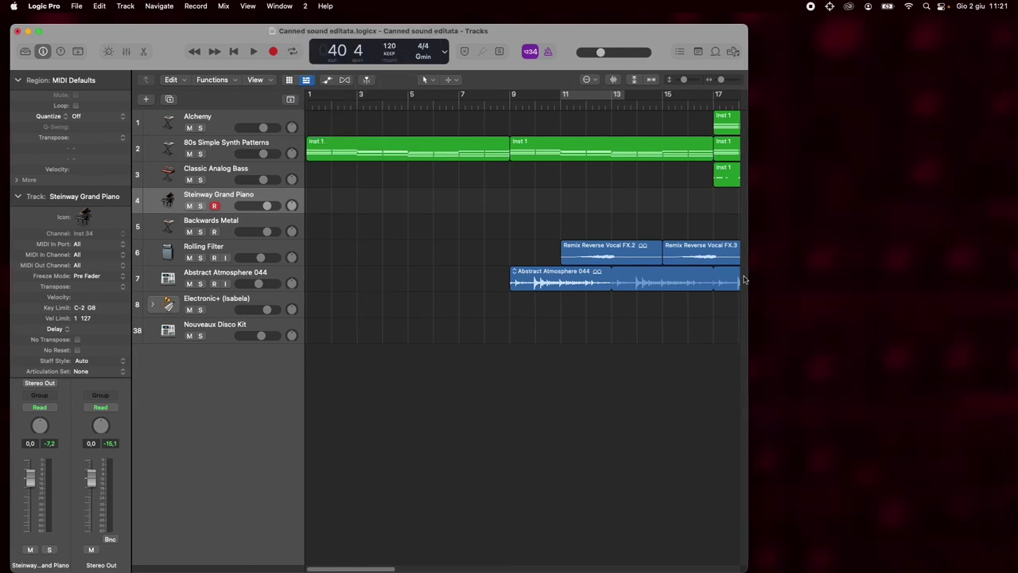
{"action": "double_click", "coordinate": [661, 38]}
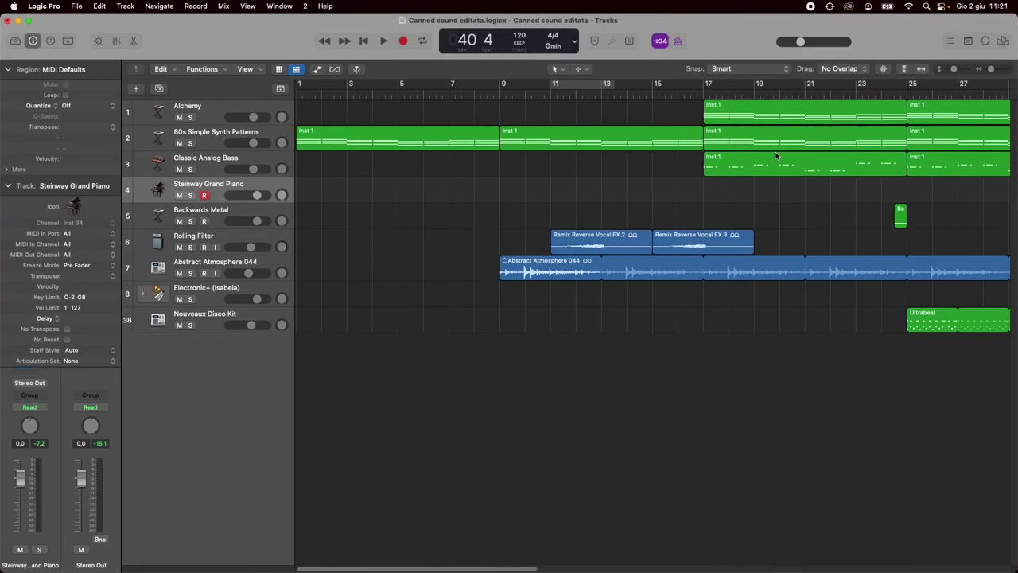
Step: Hide the Inspector, show the Mixer pane and reduce its height to about the lower half of the main window
{"action": "left_click", "coordinate": [33, 40]}
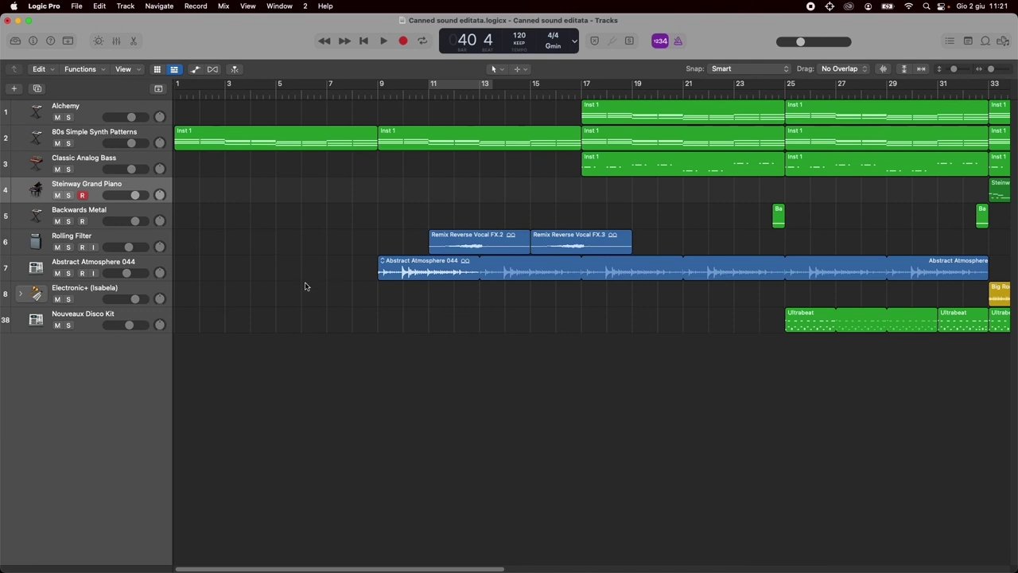
{"action": "key", "text": "x"}
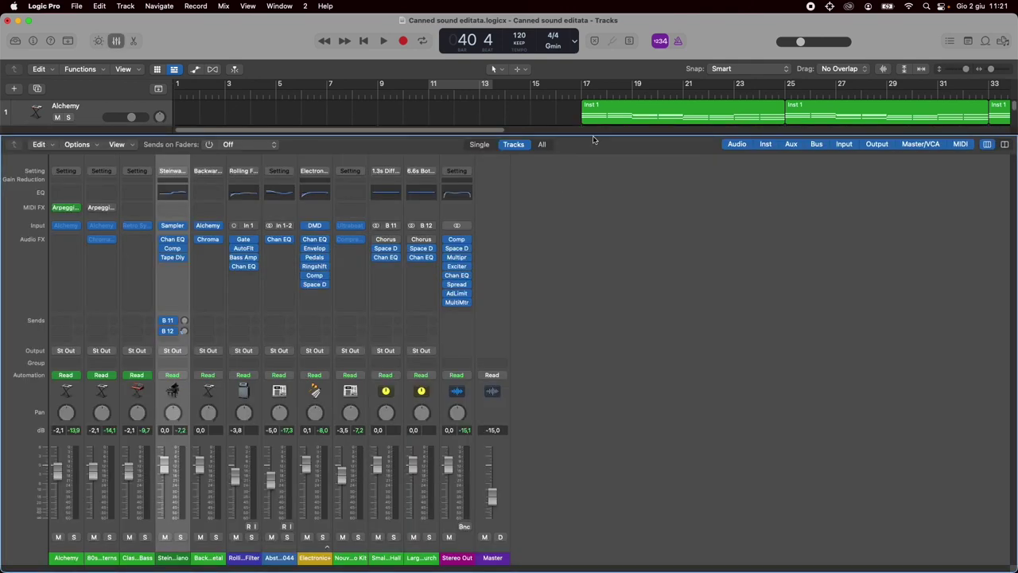
{"action": "left_click_drag", "start_coordinate": [596, 140], "coordinate": [618, 336]}
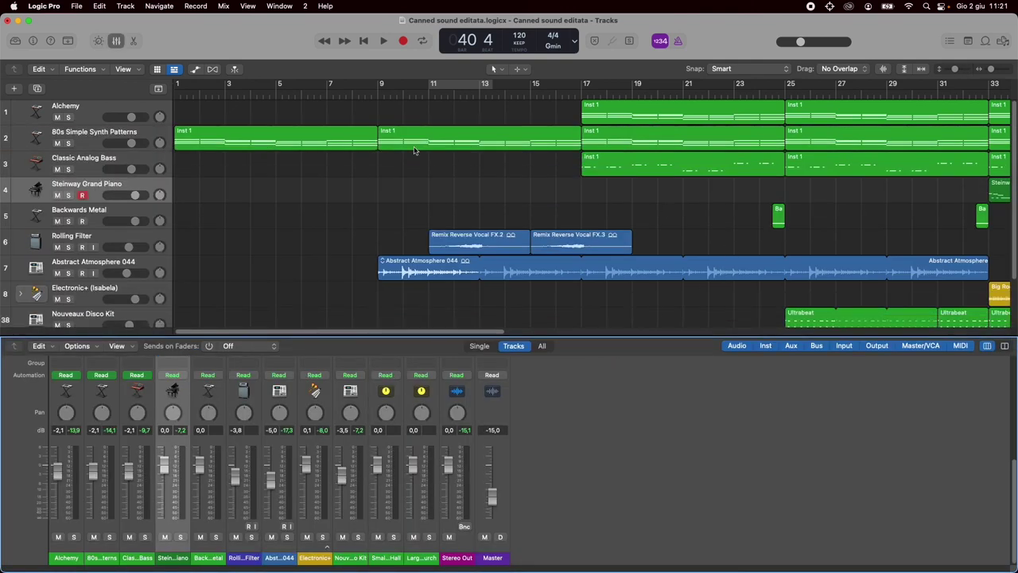
Step: Check the name of screenset 2 in the screenset list and recall screenset 1
{"action": "left_click", "coordinate": [304, 5]}
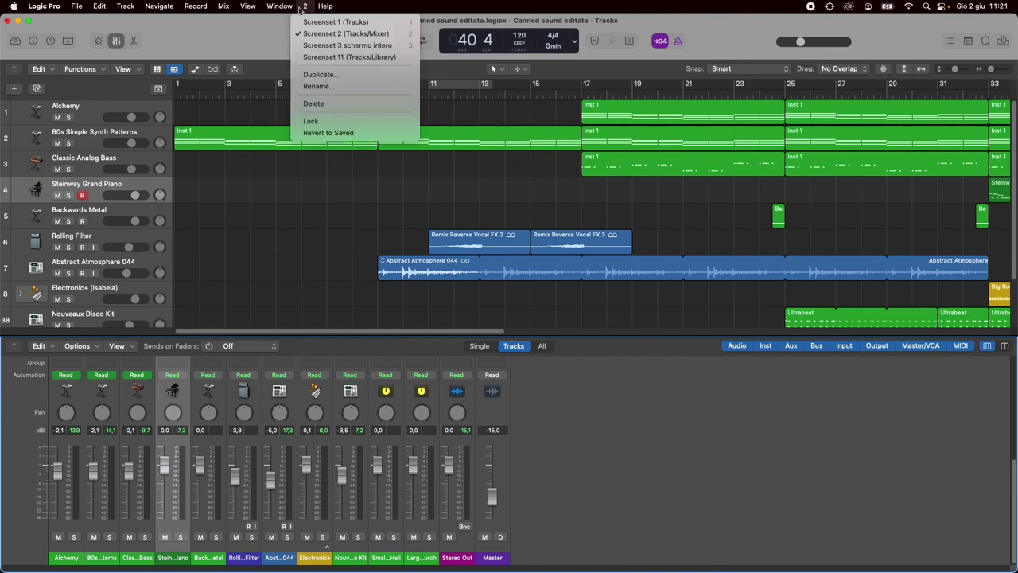
{"action": "left_click", "coordinate": [386, 36]}
{"action": "key", "text": "1"}
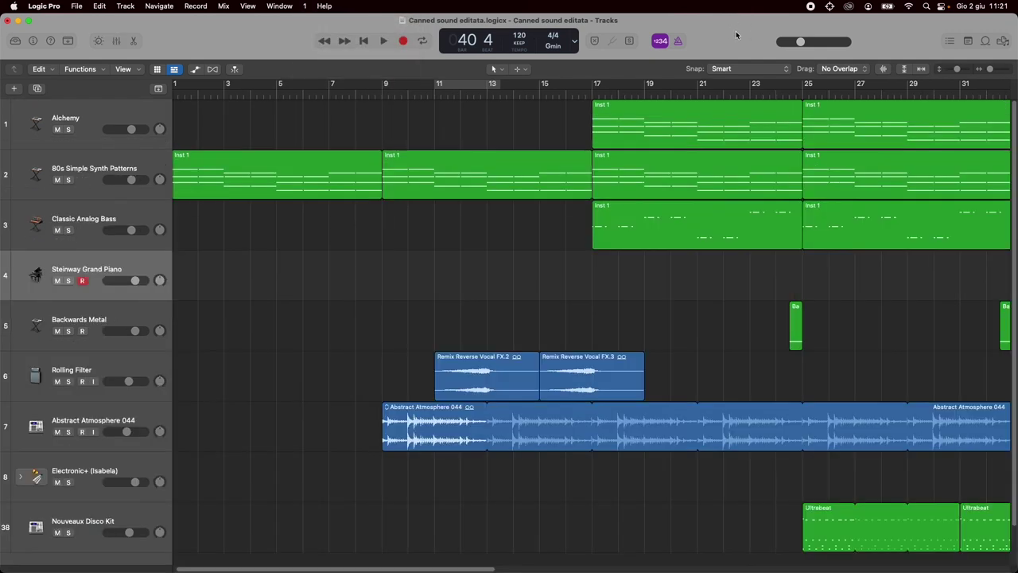
Step: Recall screenset 11 (Tracks/Library) and delete it from the project's screensets
{"action": "left_click", "coordinate": [306, 7]}
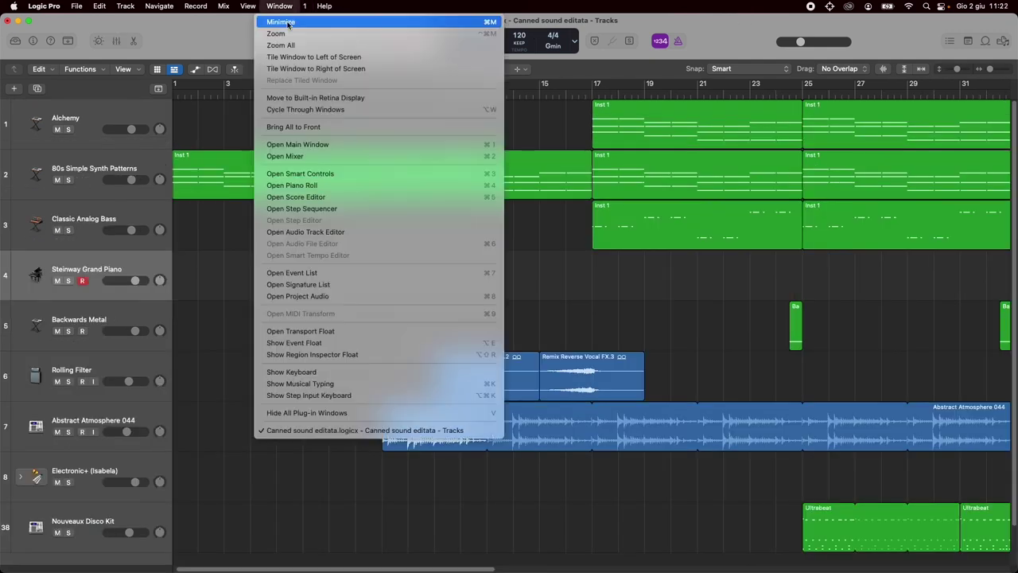
{"action": "left_click", "coordinate": [318, 57]}
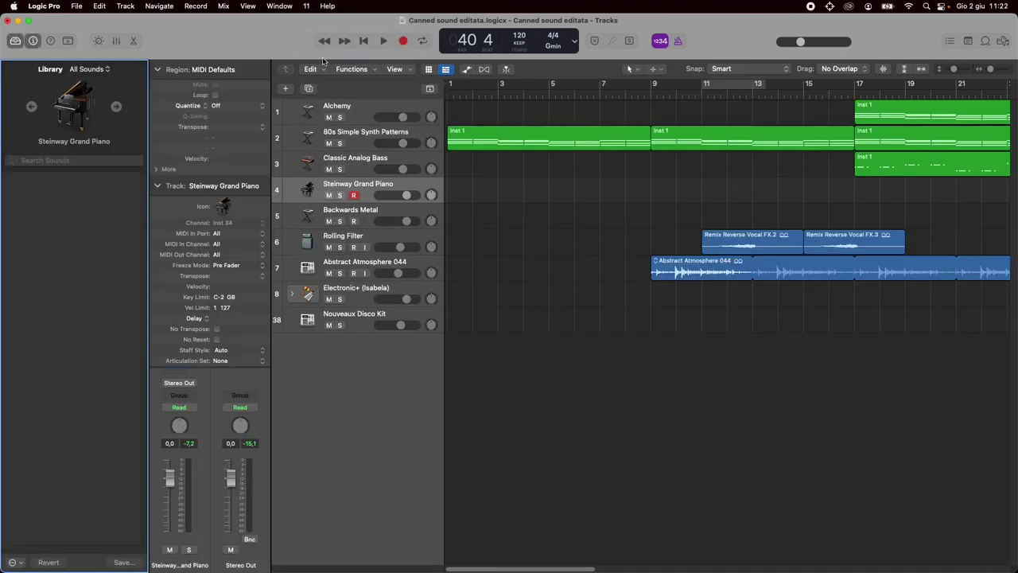
{"action": "left_click", "coordinate": [305, 7]}
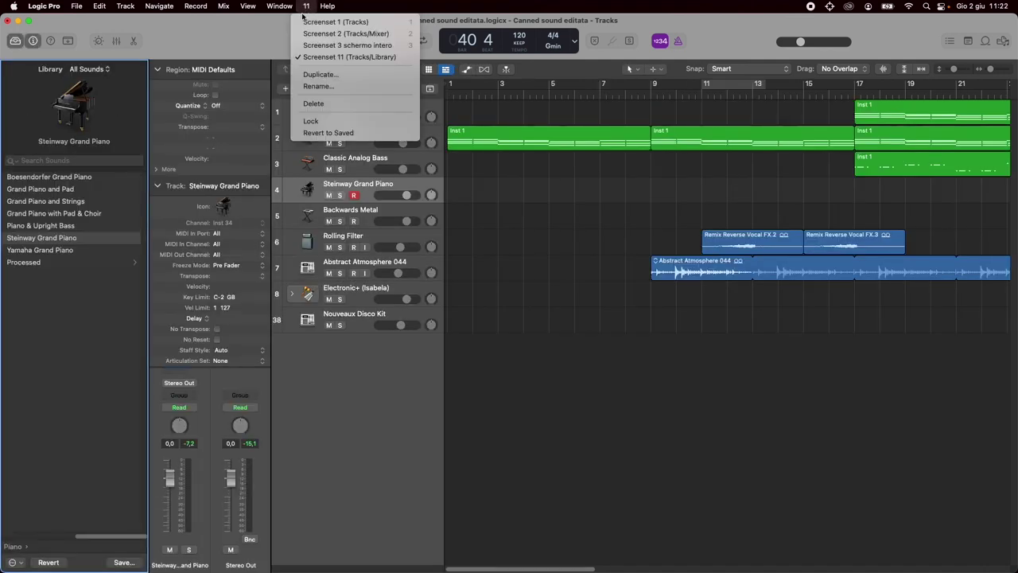
{"action": "left_click", "coordinate": [330, 104]}
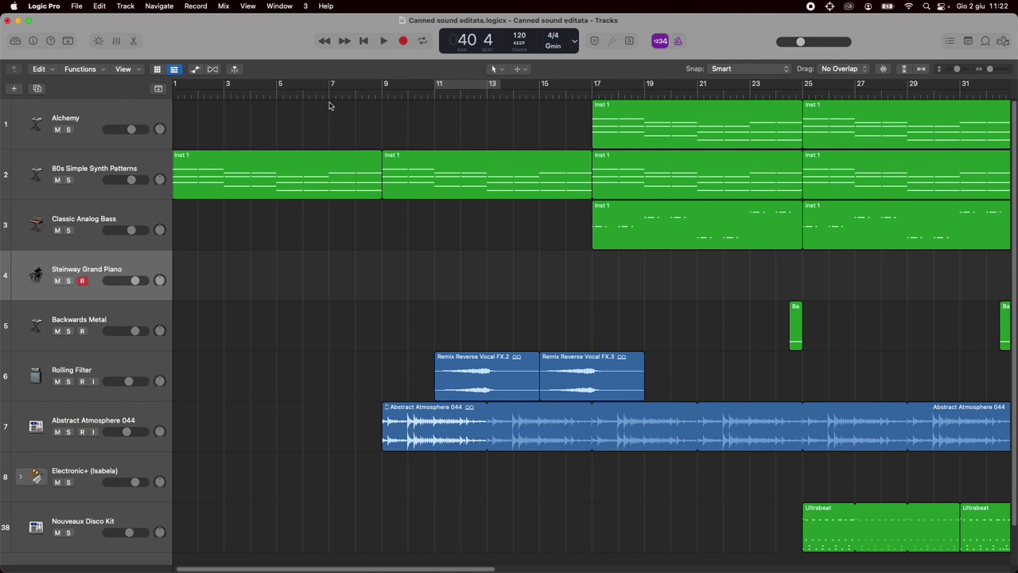
{"action": "left_click", "coordinate": [304, 6]}
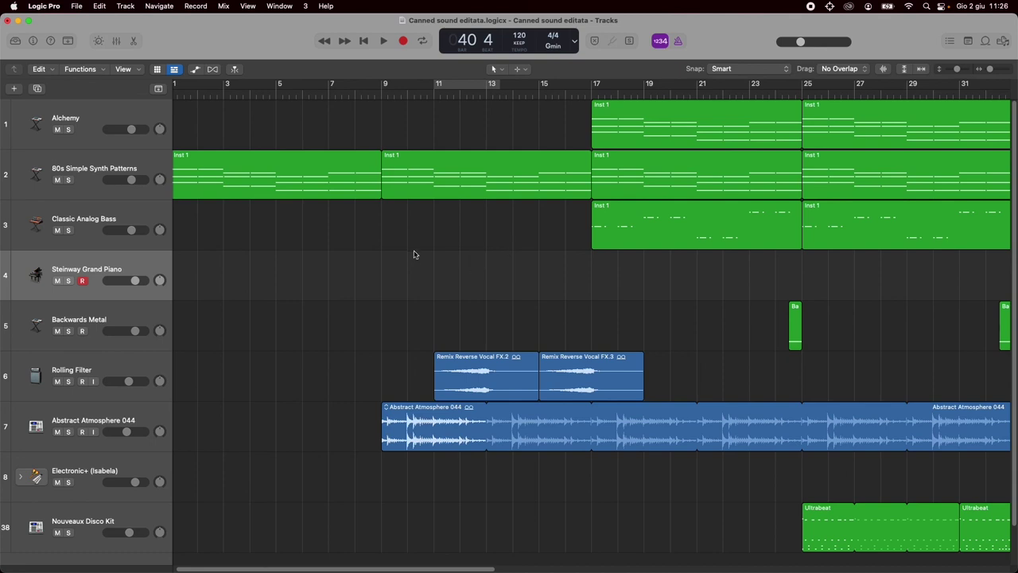
{"action": "left_click", "coordinate": [77, 6]}
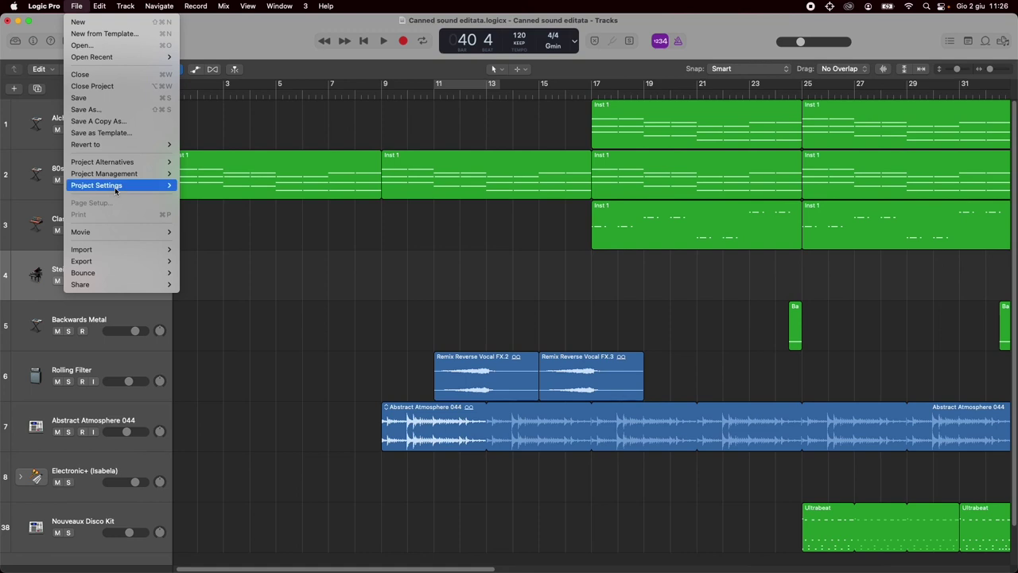
{"action": "mouse_move", "coordinate": [115, 187]}
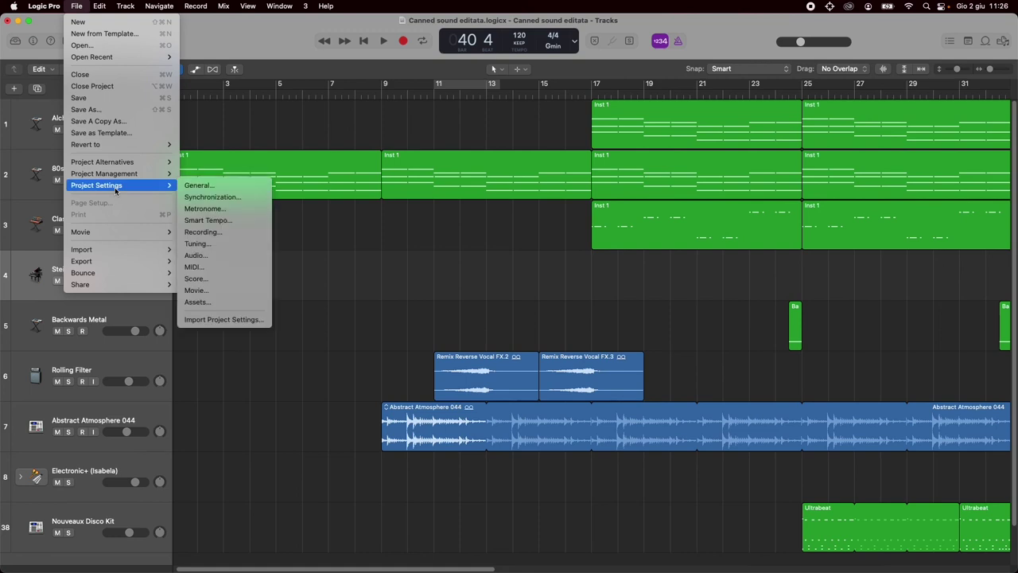
{"action": "left_click", "coordinate": [249, 322]}
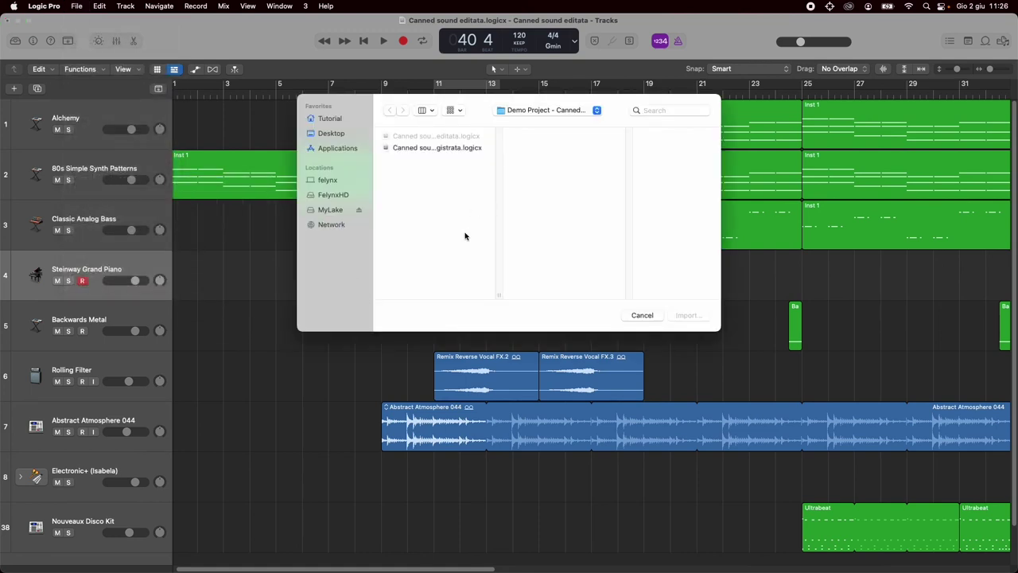
{"action": "left_click", "coordinate": [395, 149]}
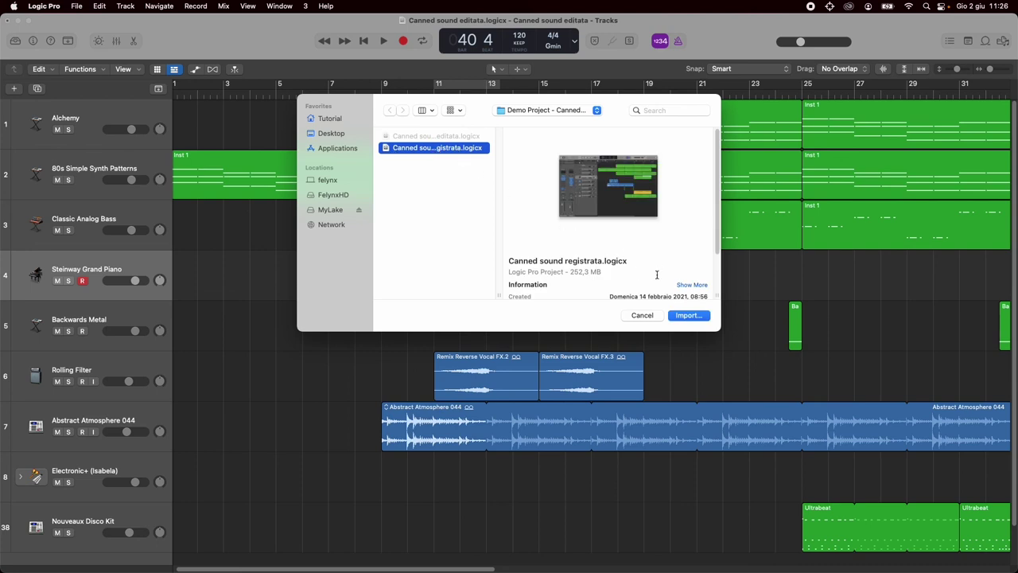
{"action": "left_click", "coordinate": [641, 316]}
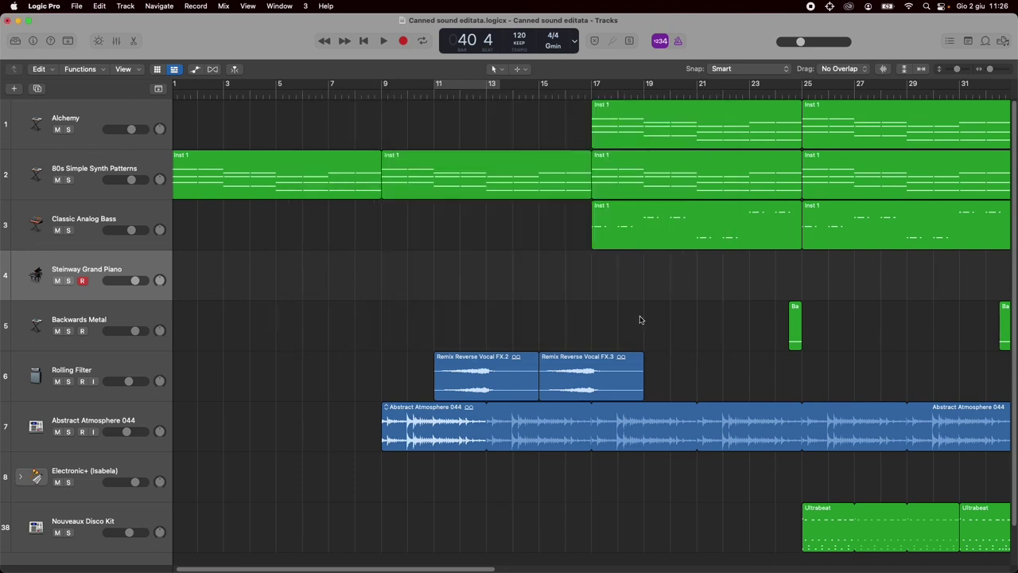
Step: Find Canned sound registrata.logicx in the current project's folder through the All Files browser and show its importable contents
{"action": "left_click", "coordinate": [1004, 41]}
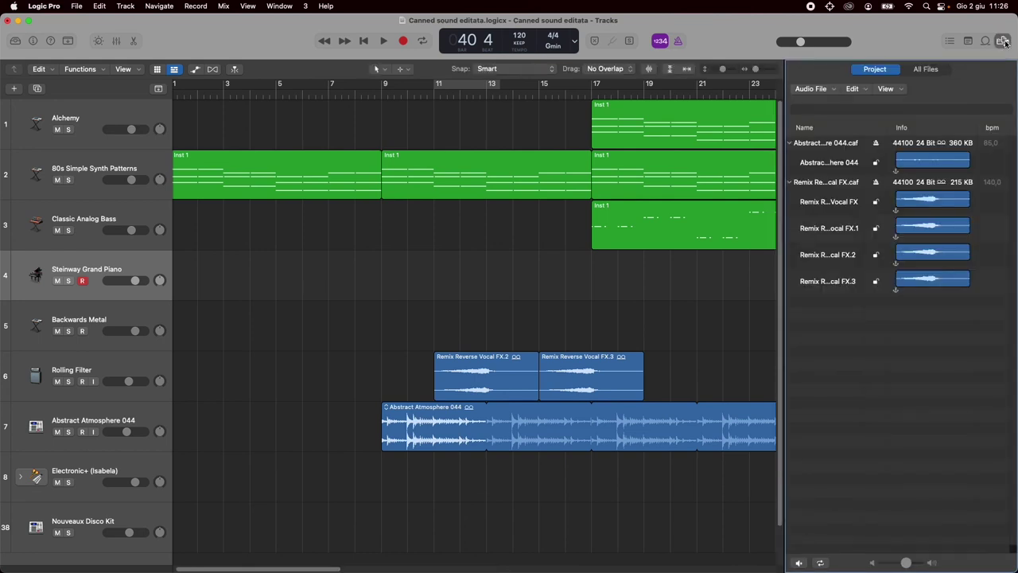
{"action": "left_click", "coordinate": [941, 70]}
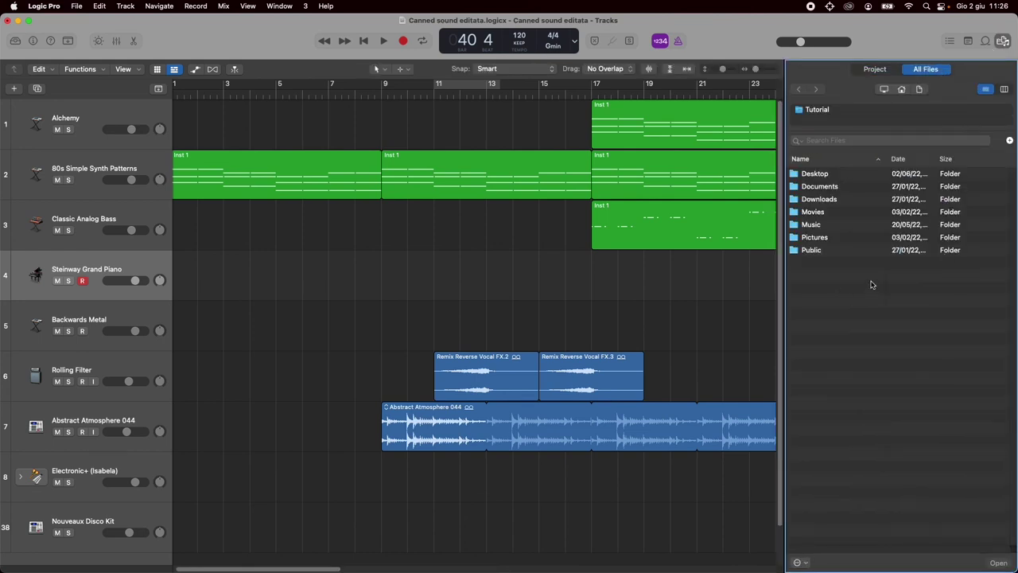
{"action": "left_click", "coordinate": [919, 91]}
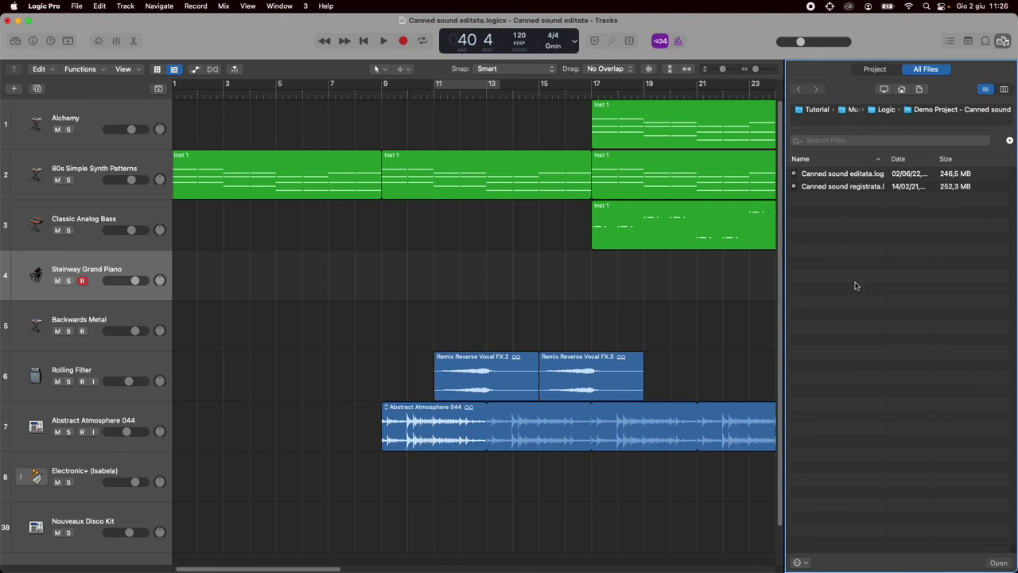
{"action": "left_click", "coordinate": [858, 191]}
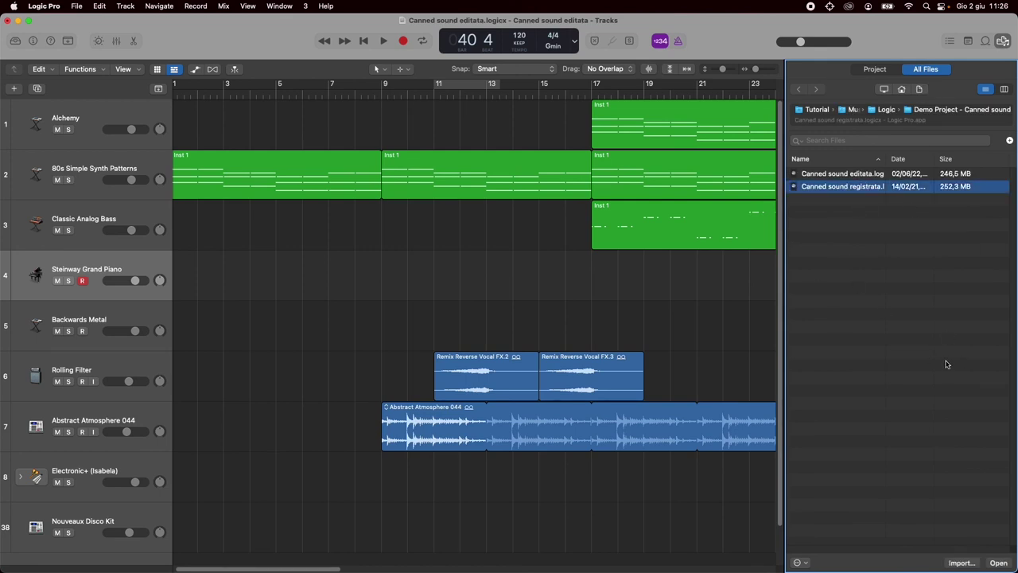
{"action": "left_click", "coordinate": [960, 563]}
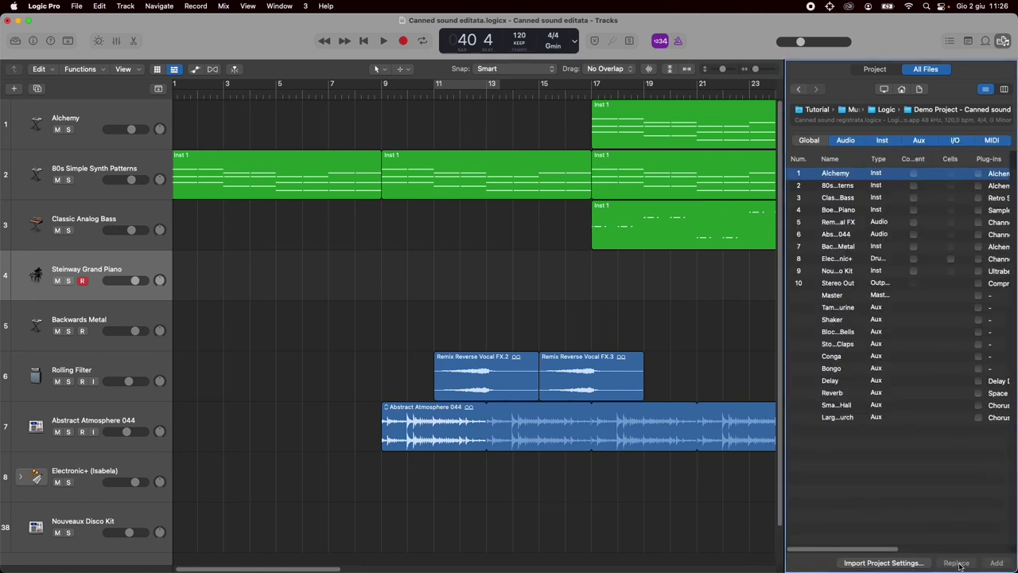
Step: Import only the Screensets from Canned sound registrata.logicx and check the updated screenset list
{"action": "left_click", "coordinate": [884, 563]}
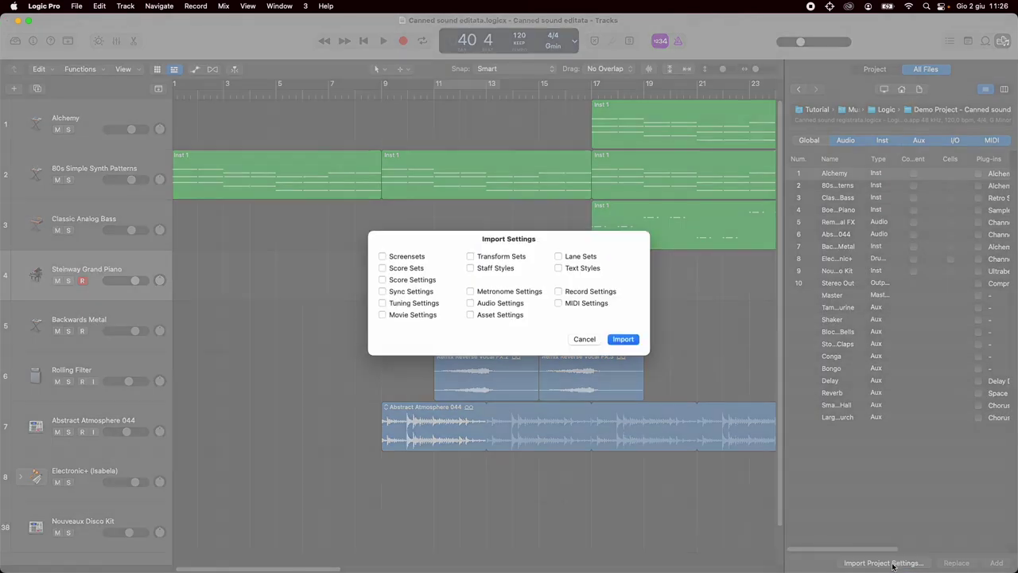
{"action": "left_click", "coordinate": [382, 256]}
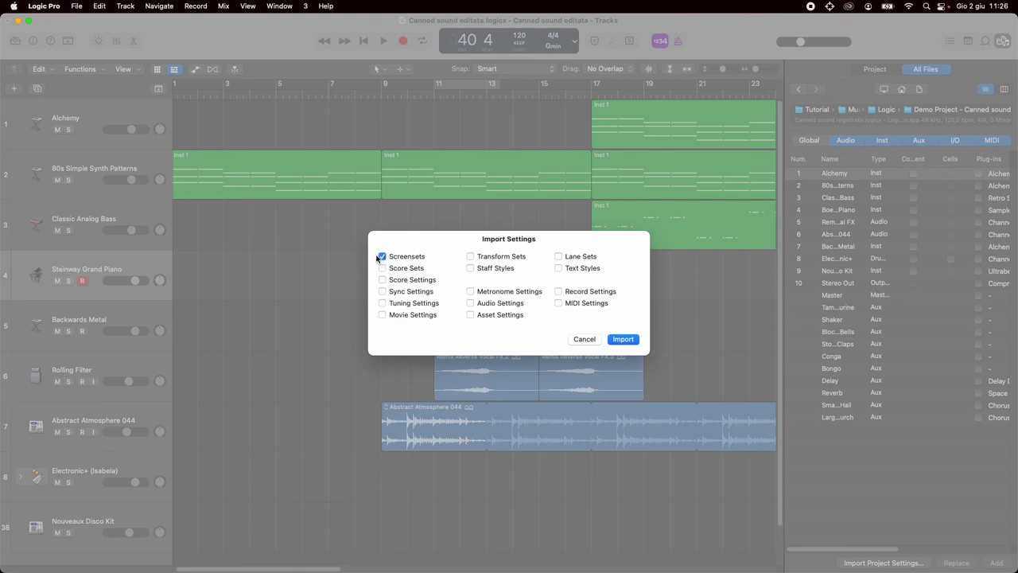
{"action": "left_click", "coordinate": [625, 339]}
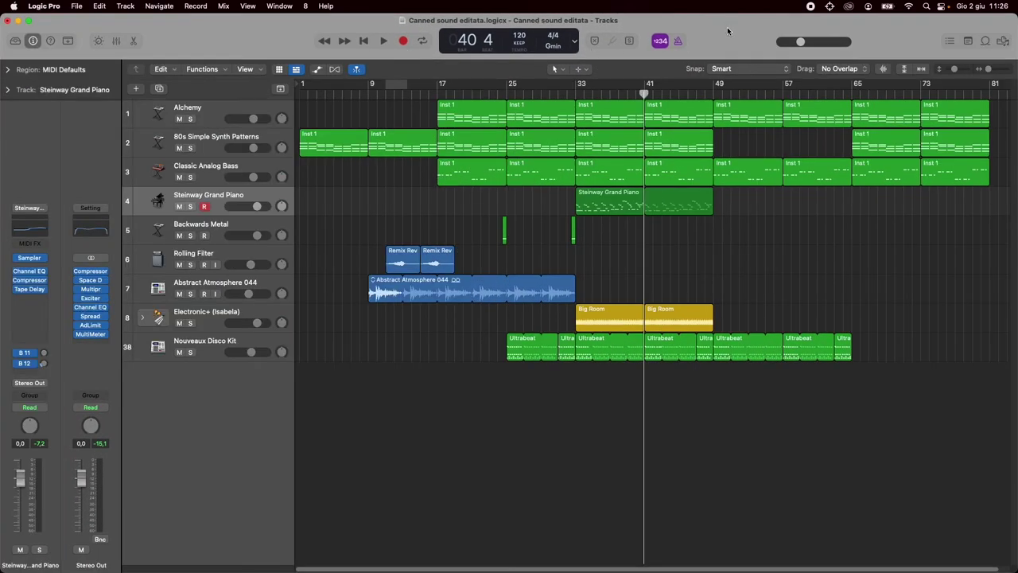
{"action": "left_click", "coordinate": [306, 7]}
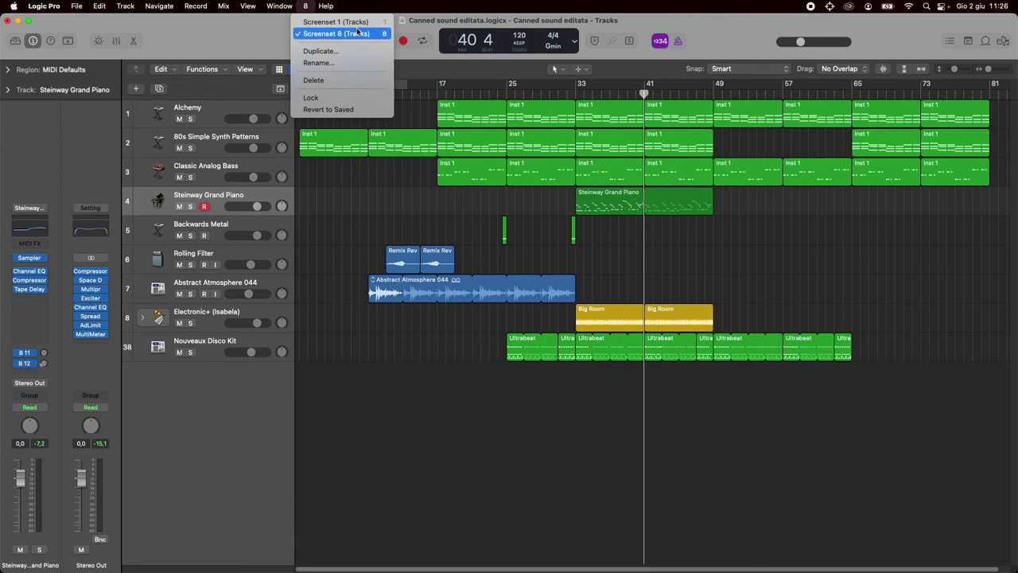
{"action": "left_click", "coordinate": [257, 35]}
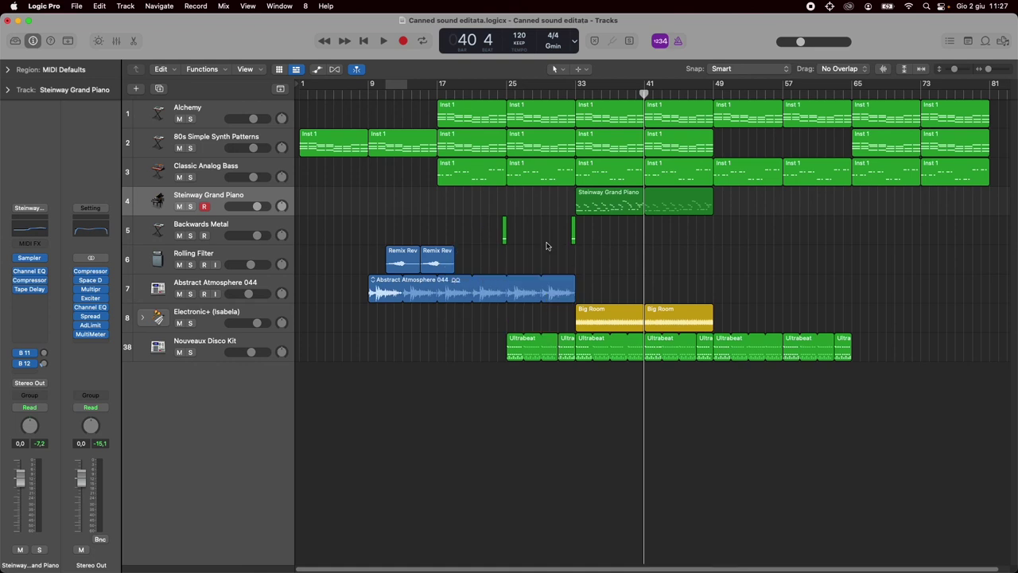
Step: Open the Mixer in a separate window, close the main window and move the Mixer to about the middle of the display
{"action": "key", "text": "x"}
{"action": "left_click_drag", "start_coordinate": [479, 148], "coordinate": [426, 153]}
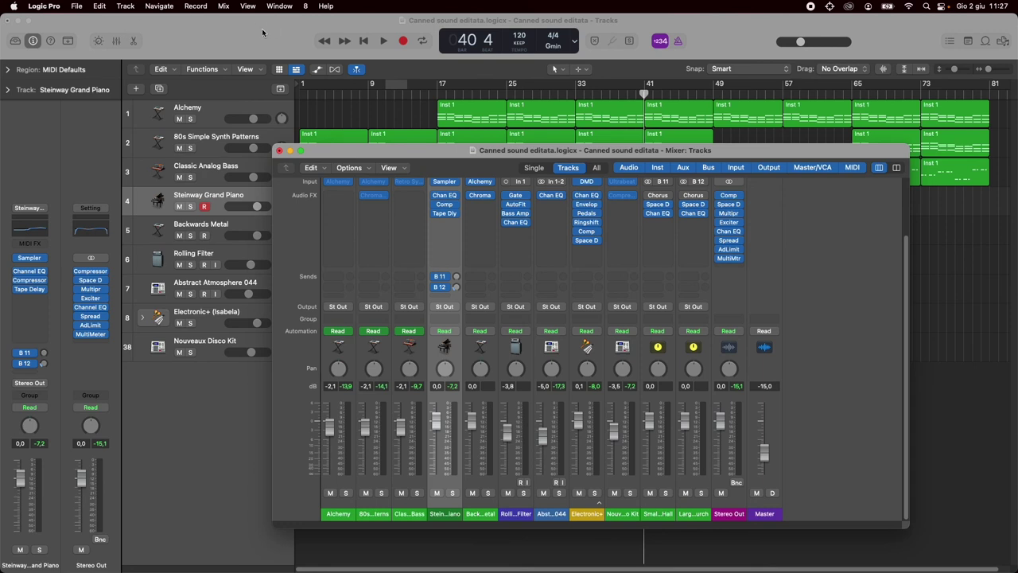
{"action": "left_click", "coordinate": [8, 22]}
{"action": "mouse_move", "coordinate": [401, 151]}
{"action": "left_mouse_down"}
{"action": "mouse_move", "coordinate": [186, 136]}
{"action": "mouse_move", "coordinate": [719, 105]}
{"action": "mouse_move", "coordinate": [269, 130]}
{"action": "mouse_move", "coordinate": [335, 134]}
{"action": "left_mouse_up"}
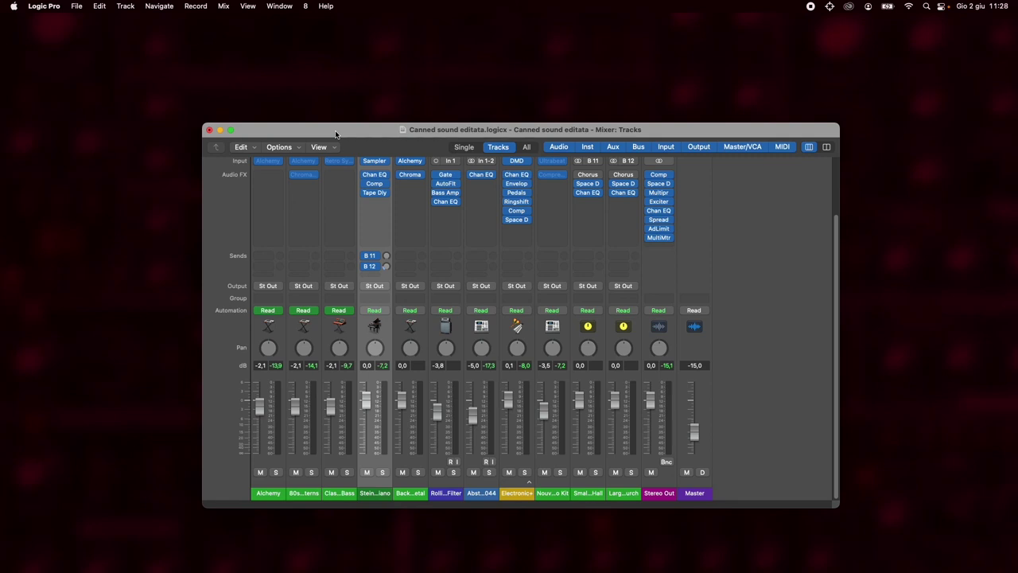
Step: Create screenset 2, check the screenset list and return to screenset 8 (Mixer)
{"action": "key", "text": "2"}
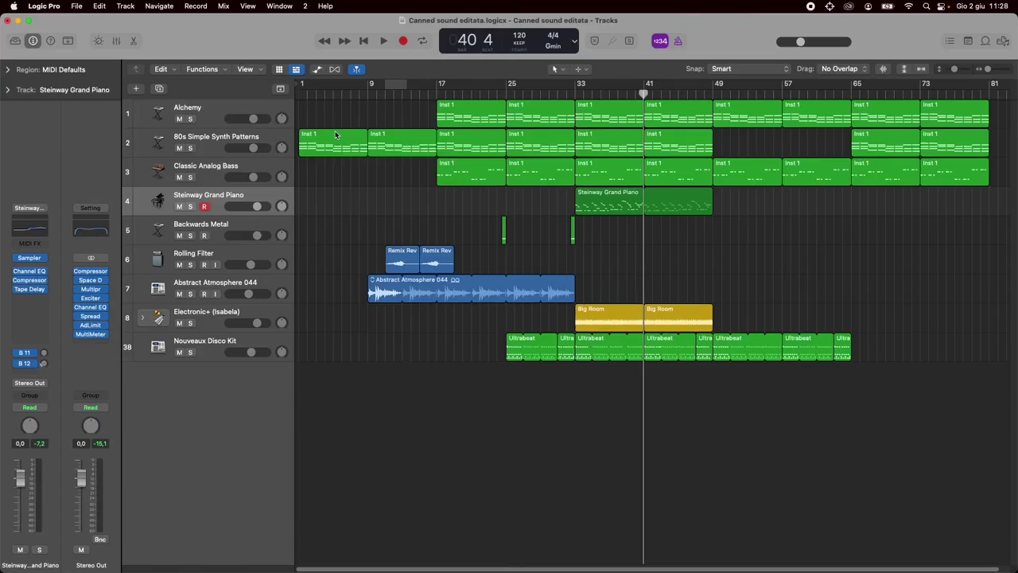
{"action": "left_click", "coordinate": [305, 5]}
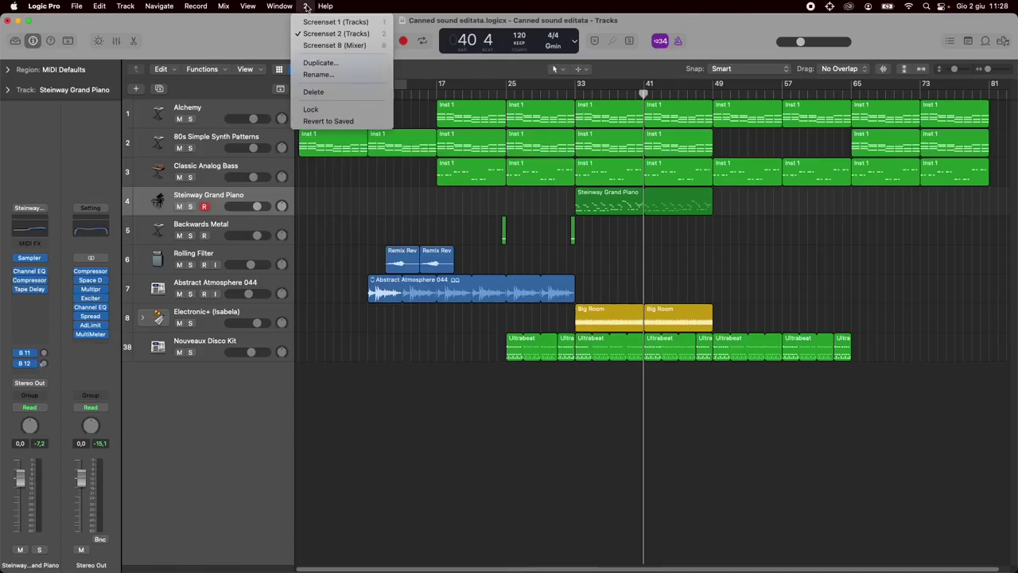
{"action": "left_click", "coordinate": [337, 46]}
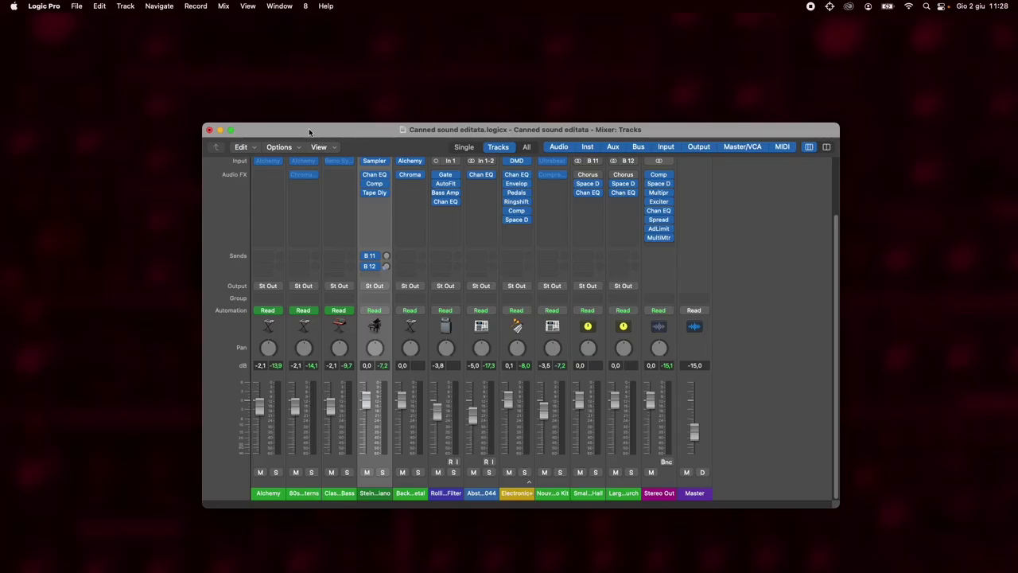
Step: Open a main window in screenset 8
{"action": "left_click", "coordinate": [278, 6]}
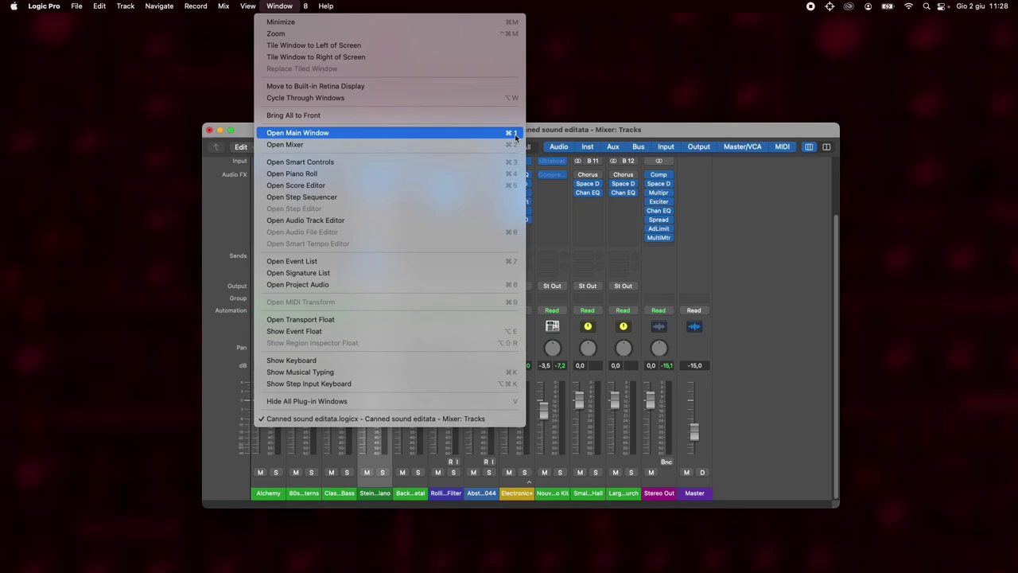
{"action": "key", "text": "super+1"}
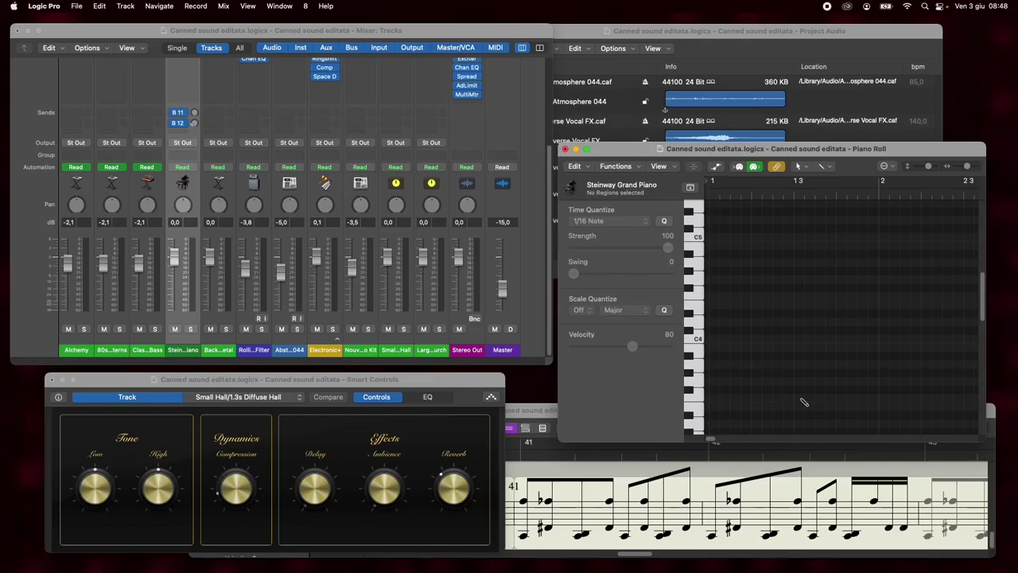
Step: Close all the open project windows and close the project without saving its changes
{"action": "key", "text": "super+w"}
{"action": "key", "text": "super+w"}
{"action": "key", "text": "super+w"}
{"action": "key", "text": "super+w"}
{"action": "key", "text": "super+w"}
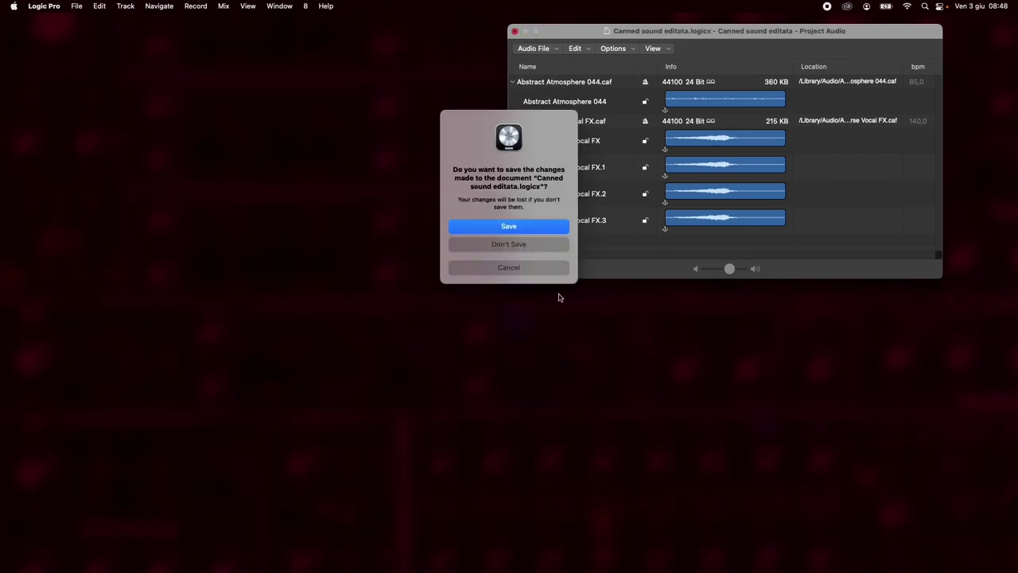
{"action": "left_click", "coordinate": [506, 248]}
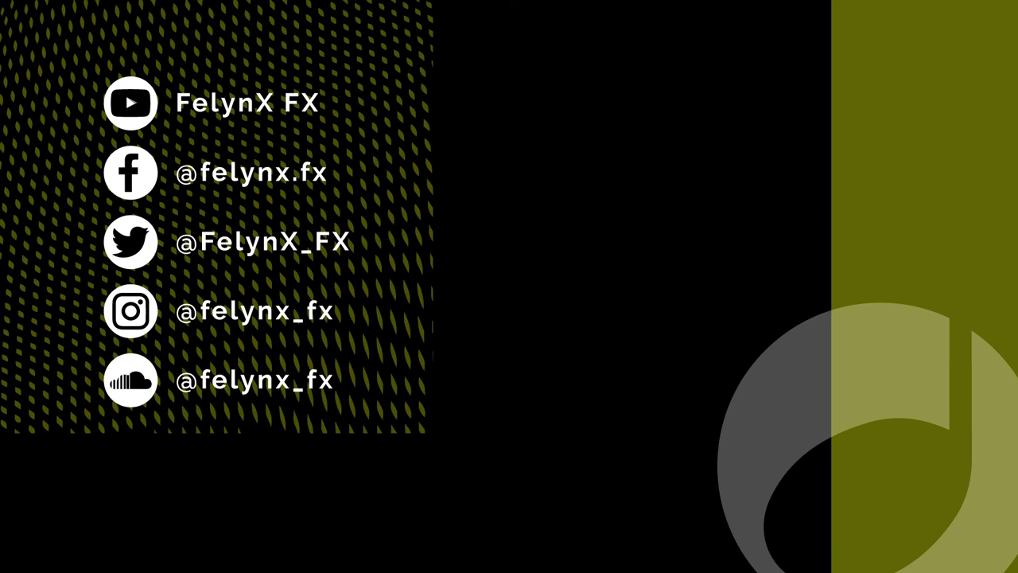